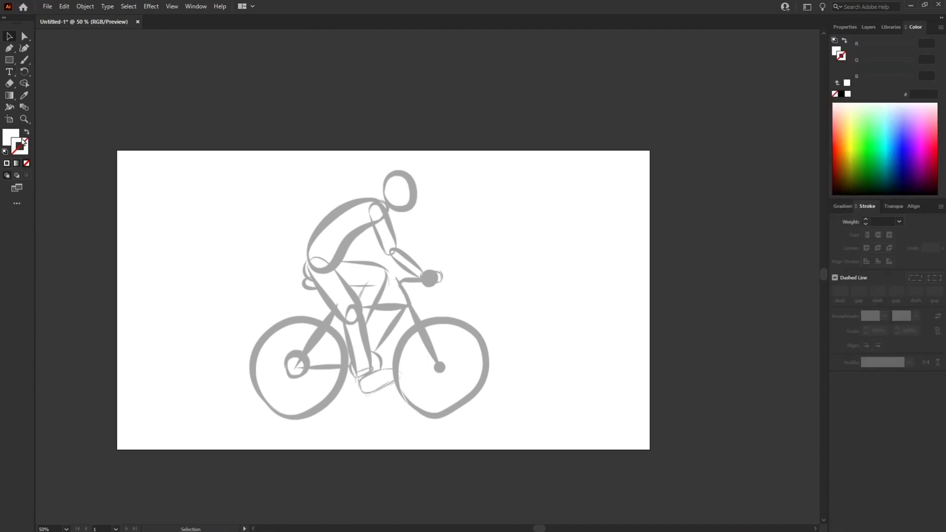
Step: Set the stroke colour to black (000000)
double_click(23, 140)
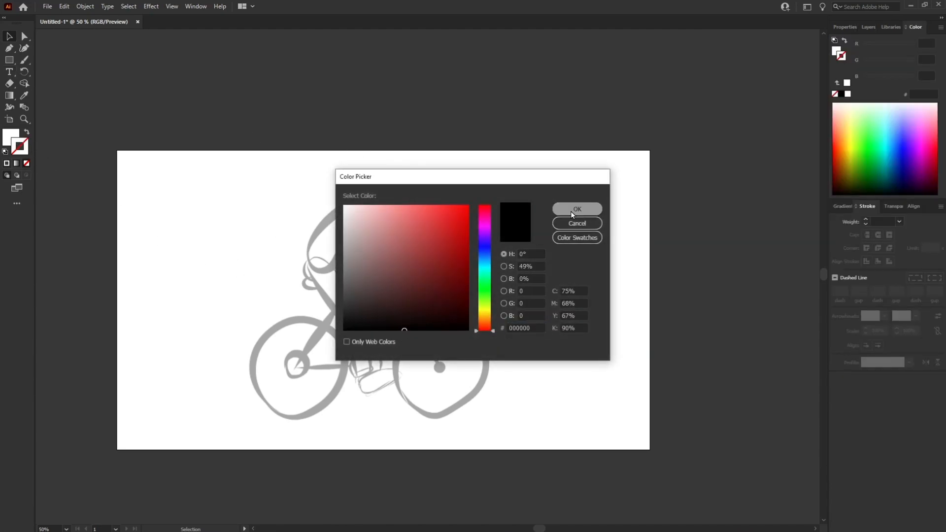
click(577, 209)
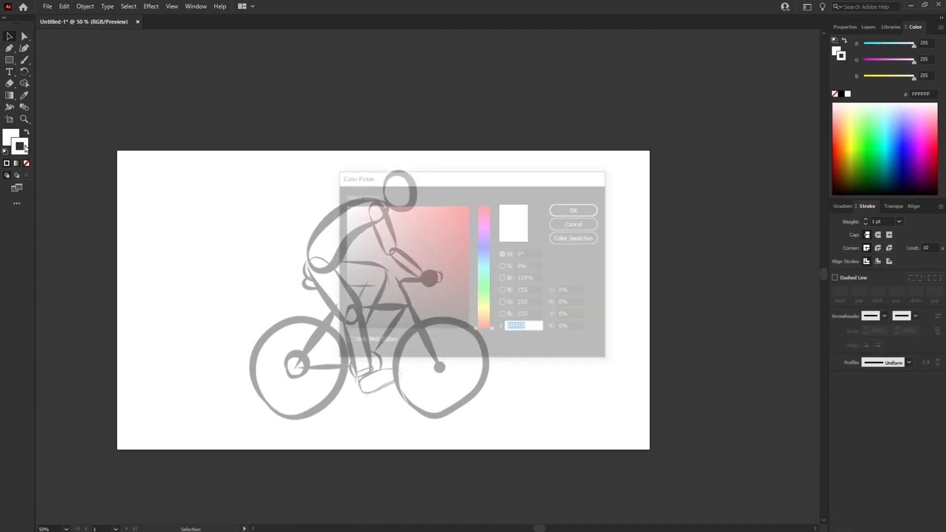
click(369, 329)
click(586, 210)
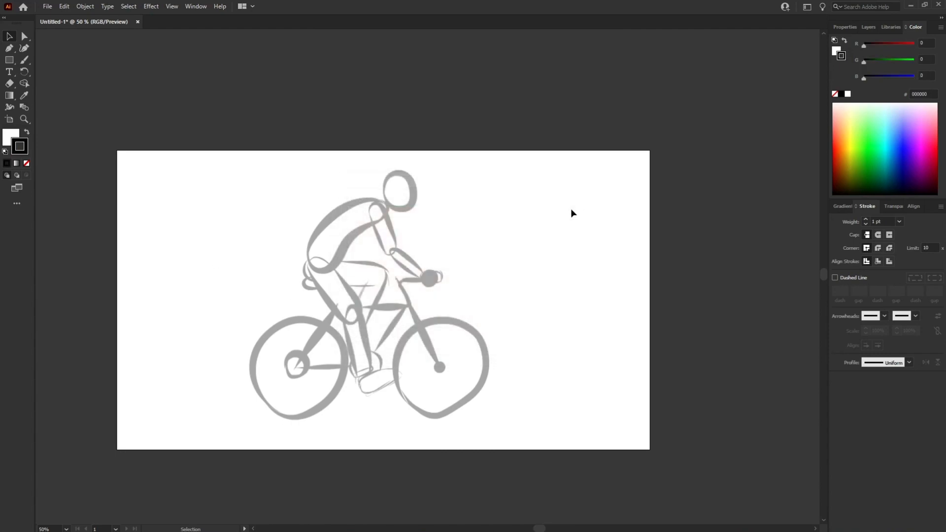
Step: Fit a black-outlined rounded head shape over the head of the cyclist sketch
key(ctrl+equal)
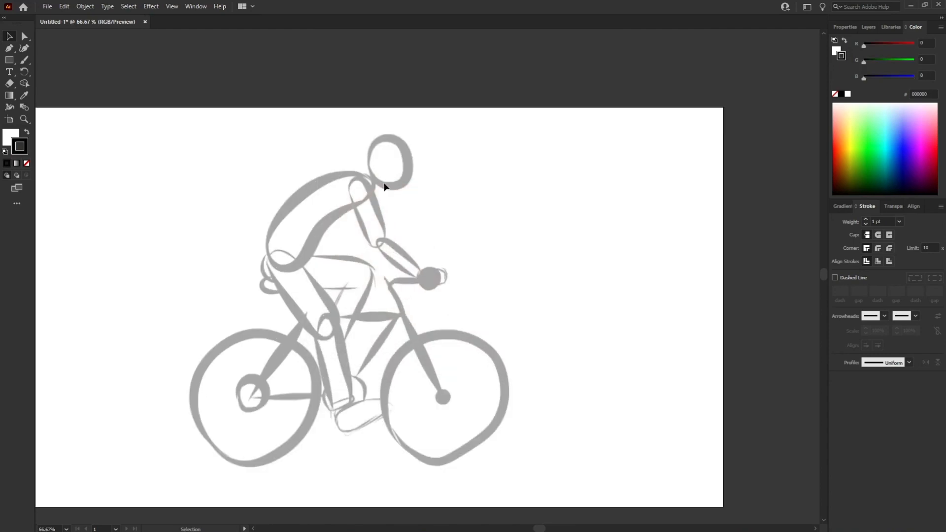
scroll(429, 207, up, 1)
key(ctrl+equal)
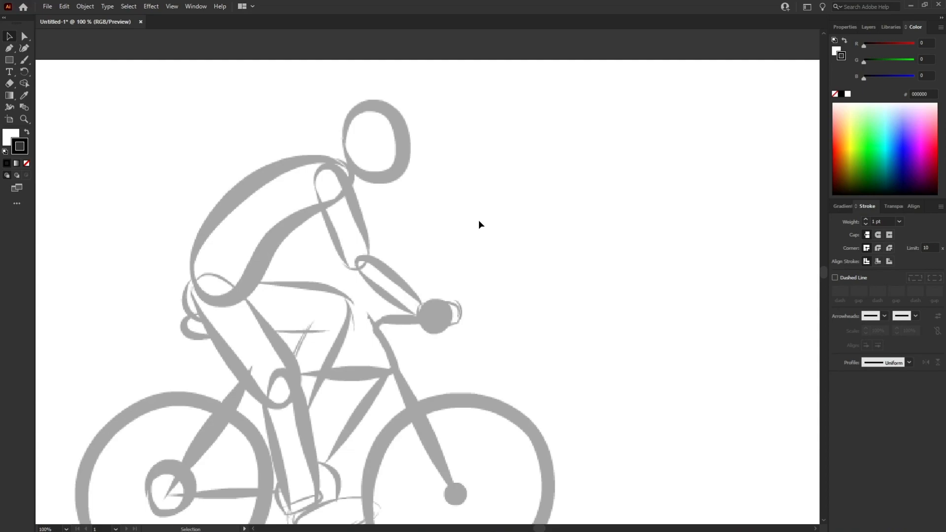
drag(419, 156, 417, 152)
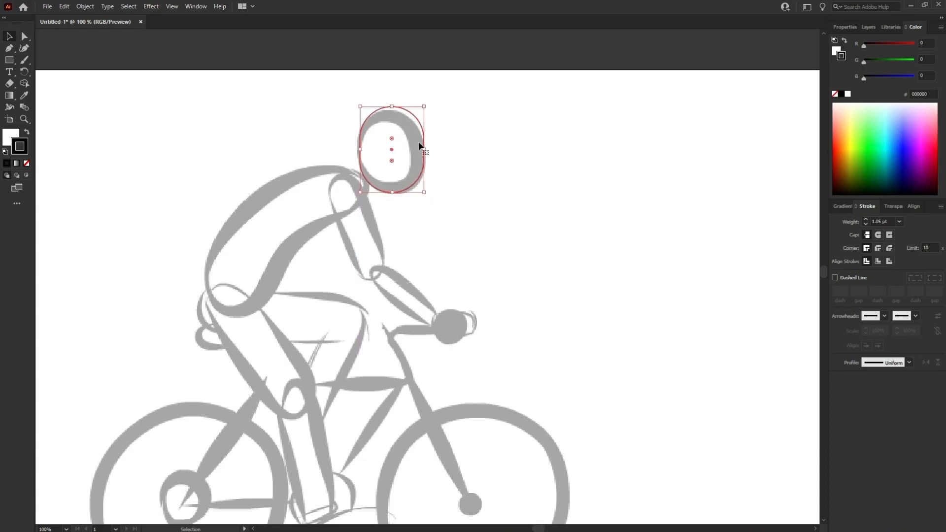
drag(391, 105, 392, 112)
Step: Draw a three-point curved path along the middle of the sketched torso with the Pen tool, from shoulder to hip
drag(388, 213, 443, 189)
key(p)
click(405, 158)
mouse_move(327, 191)
mouse_down()
mouse_move(308, 207)
mouse_move(330, 192)
mouse_up()
click(287, 261)
Step: Taper the thick torso stroke towards the shoulder with the Width tool and set its weight to 150 pt
key(a)
key(shift+w)
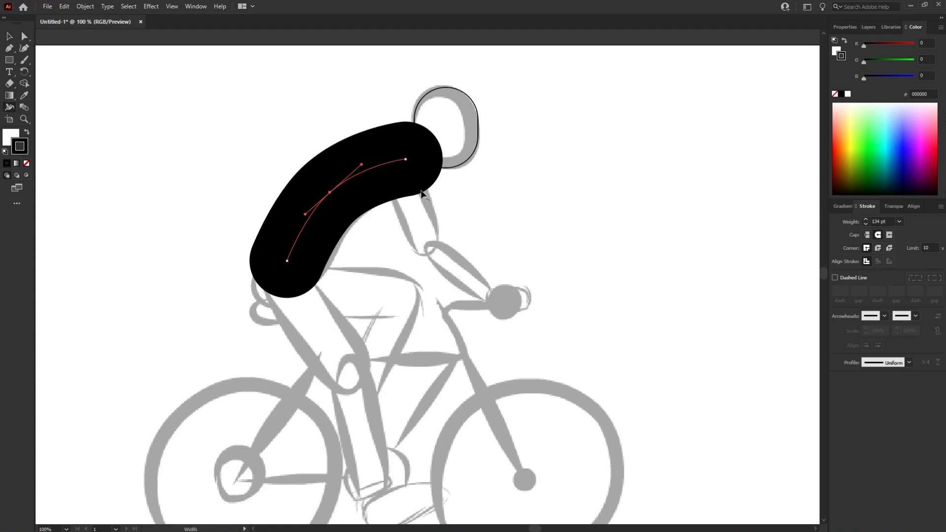
drag(403, 141, 401, 135)
key(a)
click(865, 220)
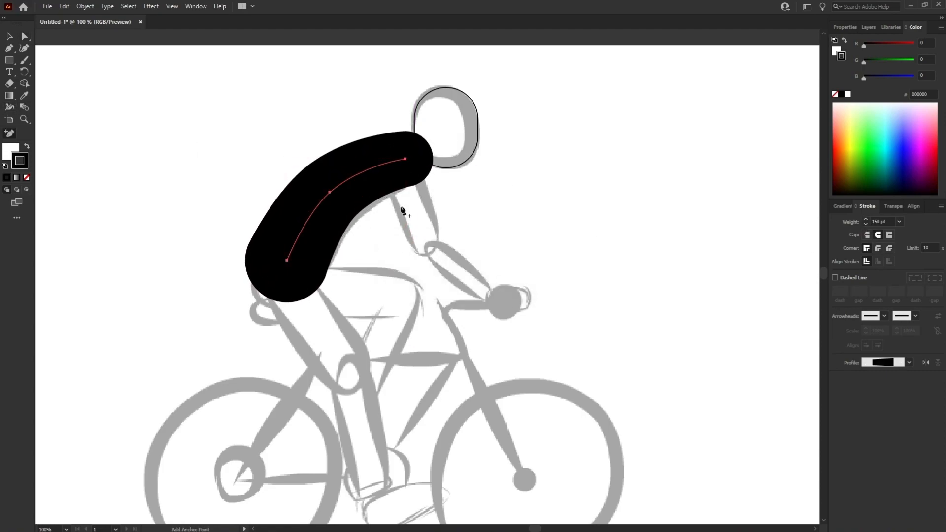
Step: Adjust the torso path's anchor points to match the sketched back and convert the thick stroke into an outlined shape
drag(287, 260, 292, 250)
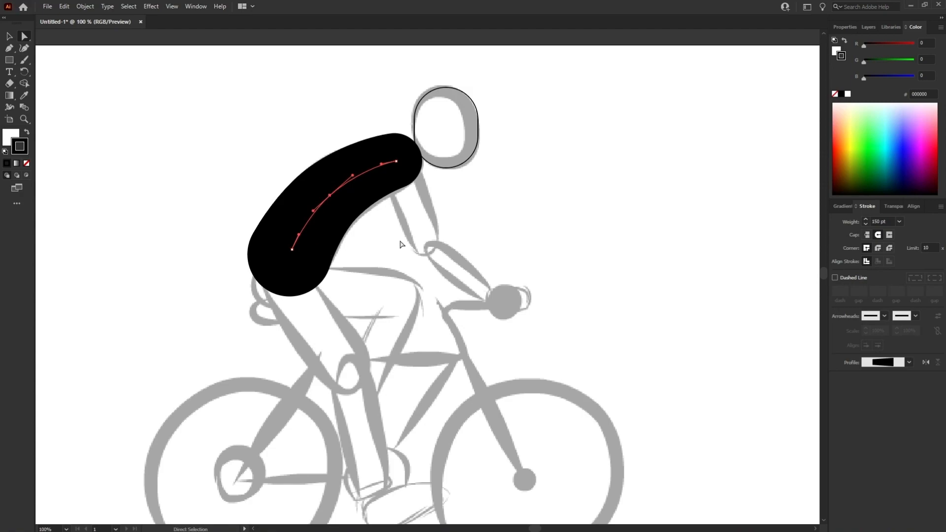
drag(292, 250, 283, 265)
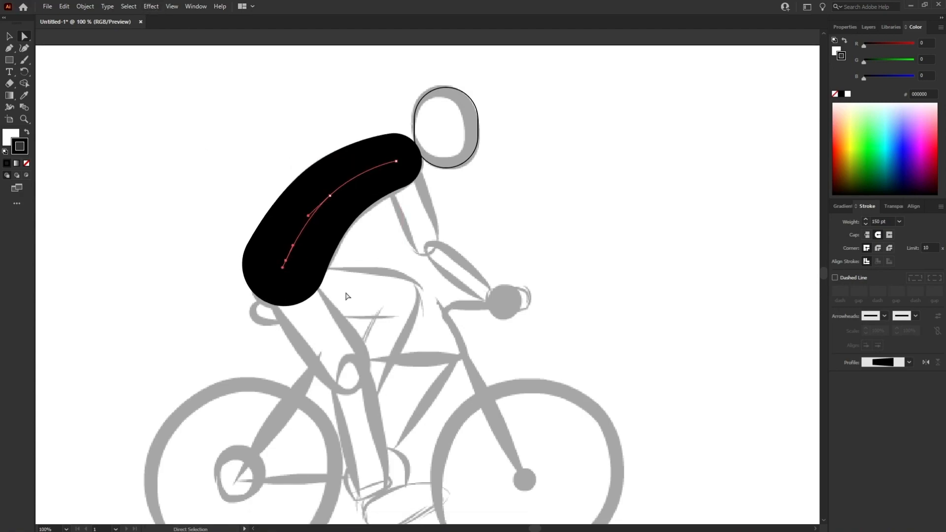
key(ctrl+z)
key(ctrl+z)
key(ctrl+z)
scroll(448, 281, up, 1)
click(321, 279)
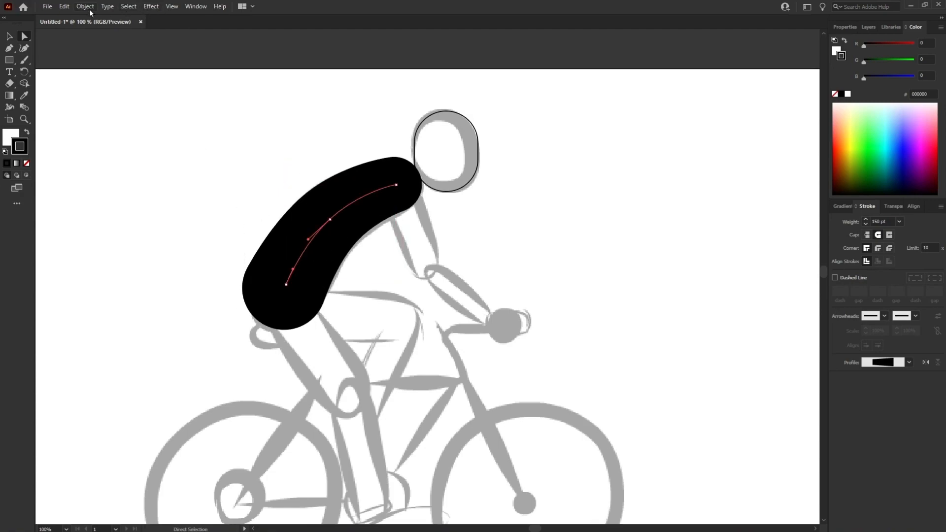
click(84, 6)
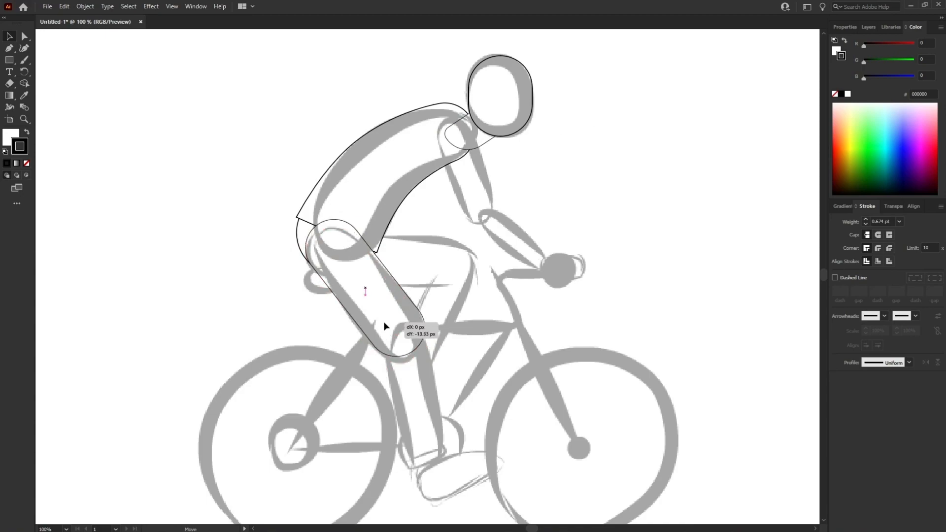
Step: Build the front leg over the sketch by positioning the rounded thigh, calf, trouser cuff and foot shapes
drag(400, 321, 401, 345)
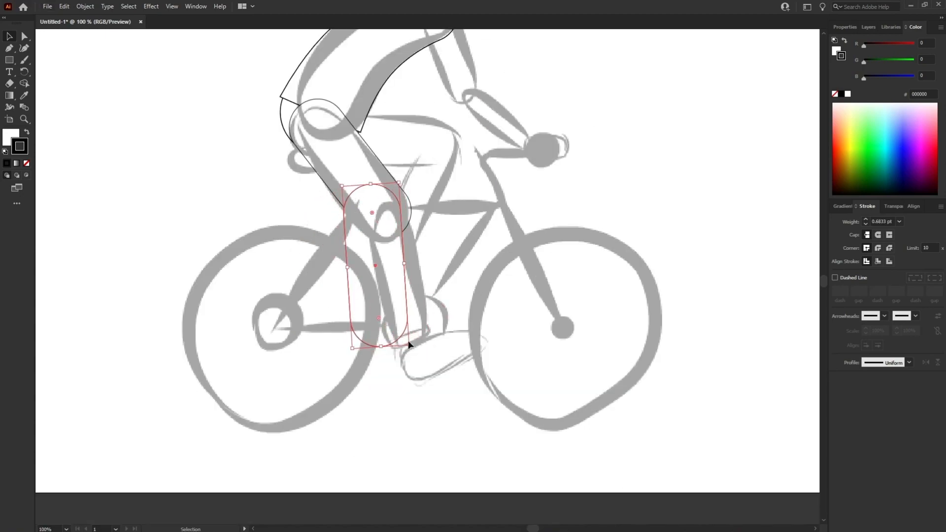
drag(408, 345, 389, 268)
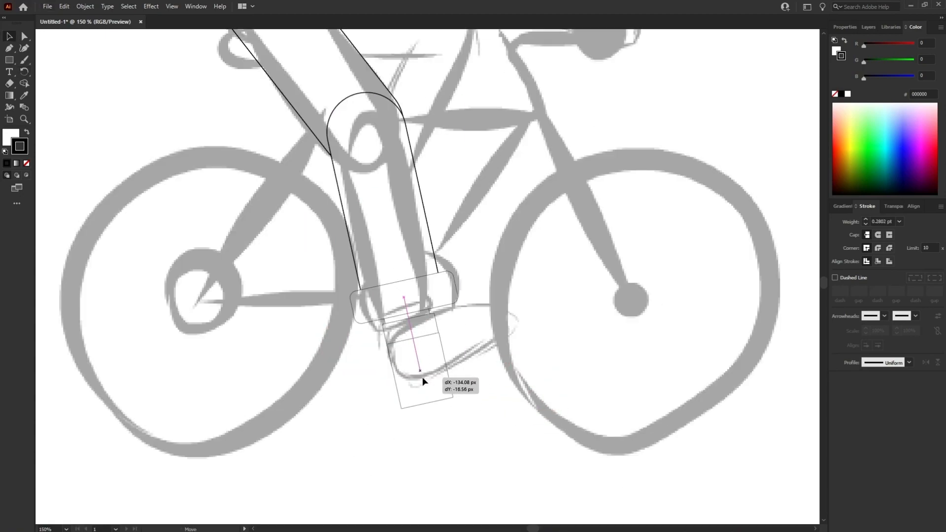
drag(424, 380, 531, 373)
drag(454, 363, 449, 342)
mouse_move(510, 351)
mouse_down()
mouse_move(502, 338)
mouse_move(527, 345)
mouse_up()
drag(503, 298, 485, 325)
drag(406, 378, 415, 363)
click(496, 262)
Step: Draw a circle for the rear wheel, duplicate it over the front wheel and thicken the wheel outlines
scroll(494, 262, down, 1)
key(l)
mouse_move(115, 127)
mouse_down()
mouse_move(143, 196)
mouse_move(273, 285)
mouse_up()
key(v)
drag(194, 206, 277, 322)
mouse_move(277, 402)
mouse_down()
mouse_move(269, 448)
mouse_move(271, 436)
mouse_up()
drag(305, 333, 598, 342)
click(865, 219)
Step: Copy the rear wheel circle in place and shrink the copy to form the hub
click(315, 344)
key(ctrl+c)
key(ctrl+f)
mouse_move(369, 342)
mouse_down()
mouse_move(298, 342)
mouse_move(296, 419)
mouse_up()
scroll(306, 343, down, 1)
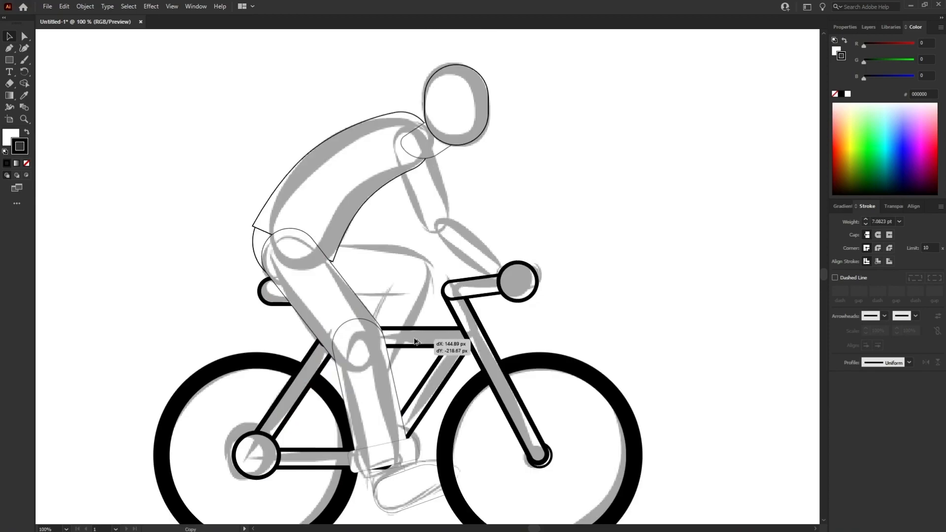
Step: Draw a rounded upper-arm shape over the sketch and duplicate it to form the forearm
scroll(510, 275, up, 1)
drag(511, 276, 516, 315)
key(m)
key(a)
mouse_move(373, 240)
mouse_down()
mouse_move(406, 344)
mouse_move(389, 257)
mouse_up()
key(v)
drag(410, 348, 430, 336)
mouse_move(411, 305)
alt+mouse_down()
mouse_move(447, 356)
mouse_move(538, 340)
alt+mouse_up()
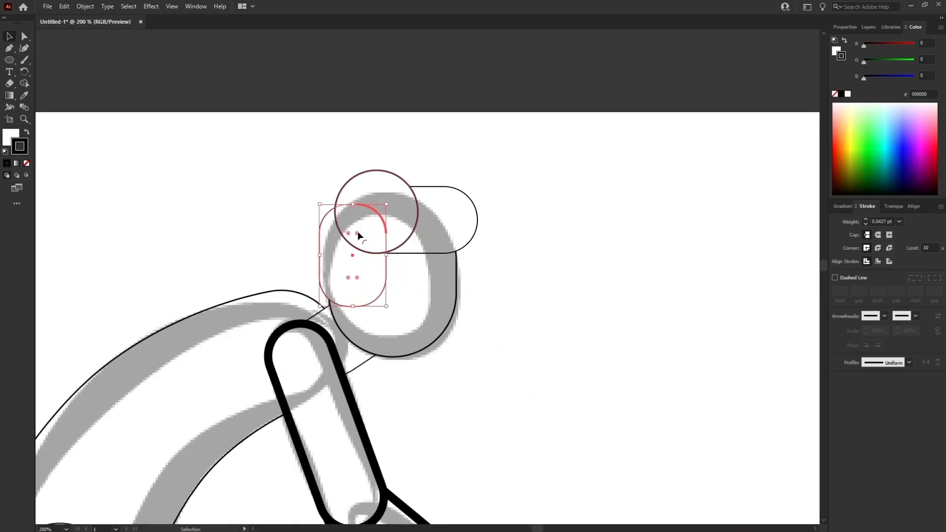
Step: Draw a small circle as the ear on the head and duplicate the rounded hair shape about 11 px lower
scroll(427, 318, up, 1)
key(l)
drag(267, 265, 308, 306)
key(v)
drag(299, 283, 374, 315)
scroll(394, 295, up, 1)
alt+drag(464, 283, 464, 309)
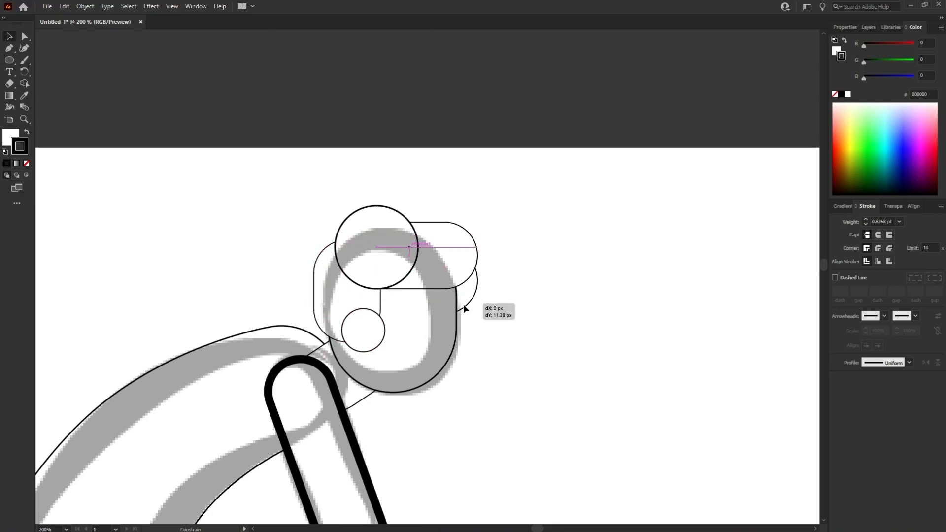
scroll(517, 304, down, 2)
scroll(539, 295, down, 3)
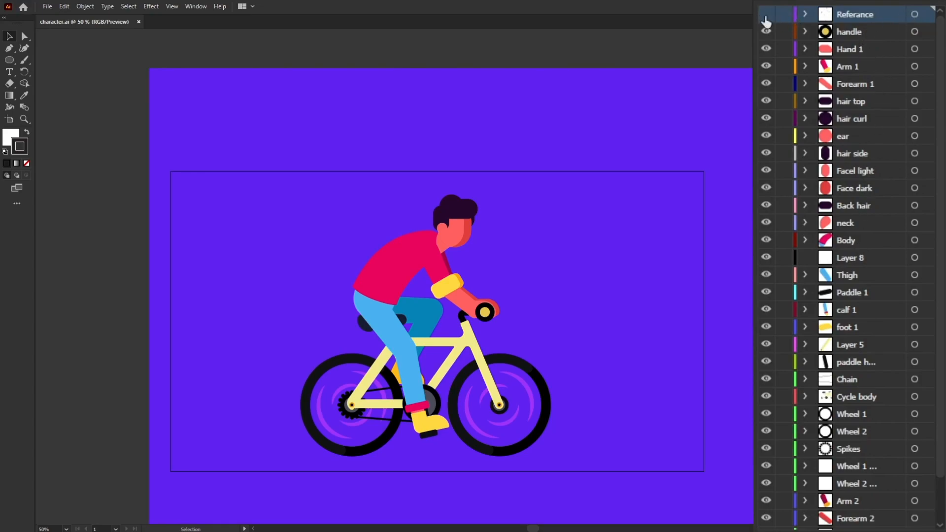
Step: Show the Referance layer to examine the joint markers on the finished cyclist, and hide it again
click(766, 14)
key(a)
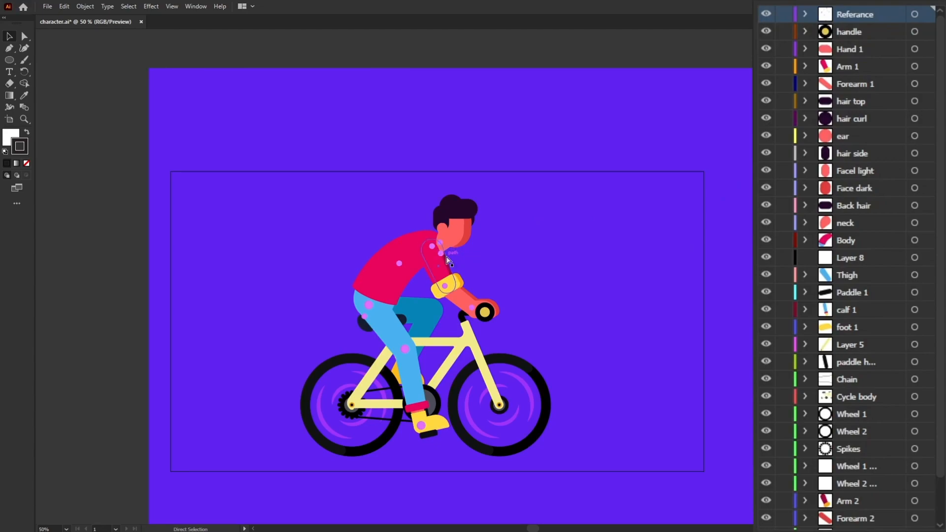
key(ctrl+equal)
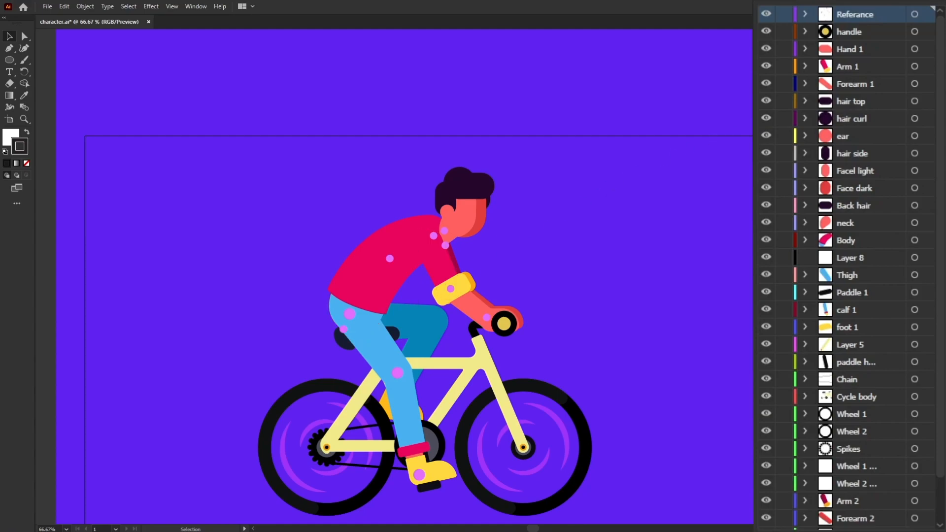
click(765, 14)
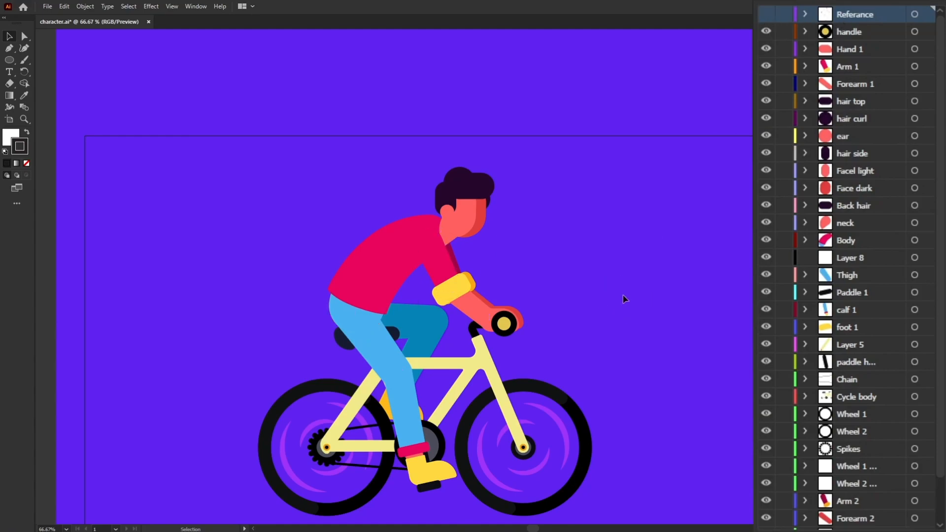
scroll(621, 298, down, 1)
scroll(876, 121, down, 1)
scroll(886, 79, up, 1)
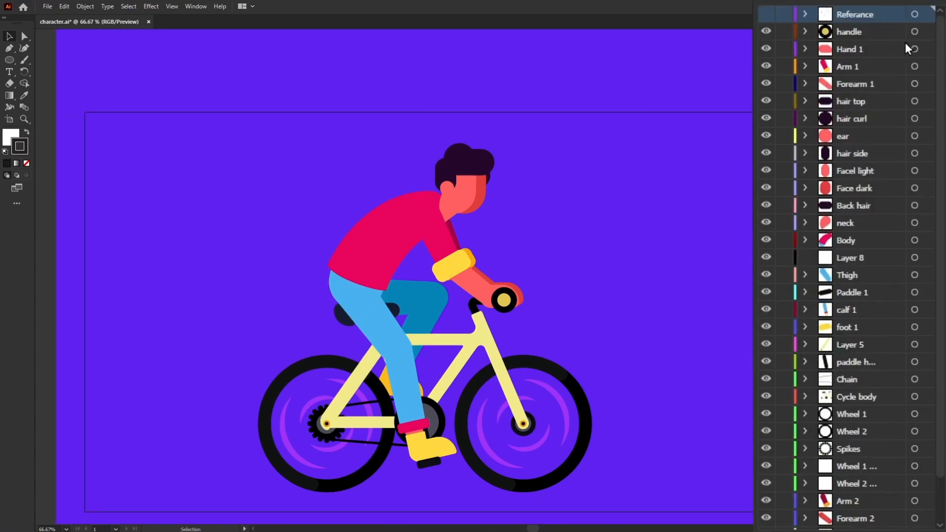
Step: Highlight the artwork on the handle, Back hair and Face dark layers to examine how the parts are separated
click(914, 31)
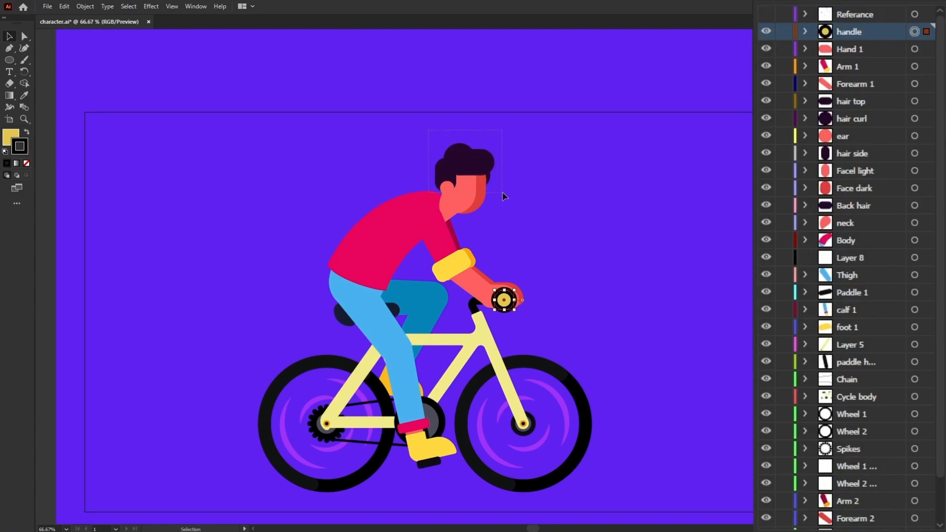
click(503, 195)
click(527, 182)
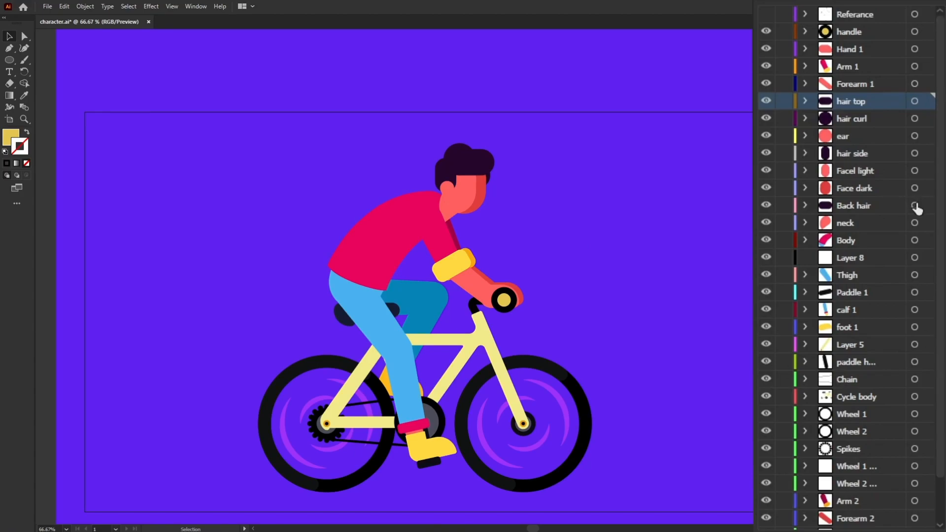
click(914, 205)
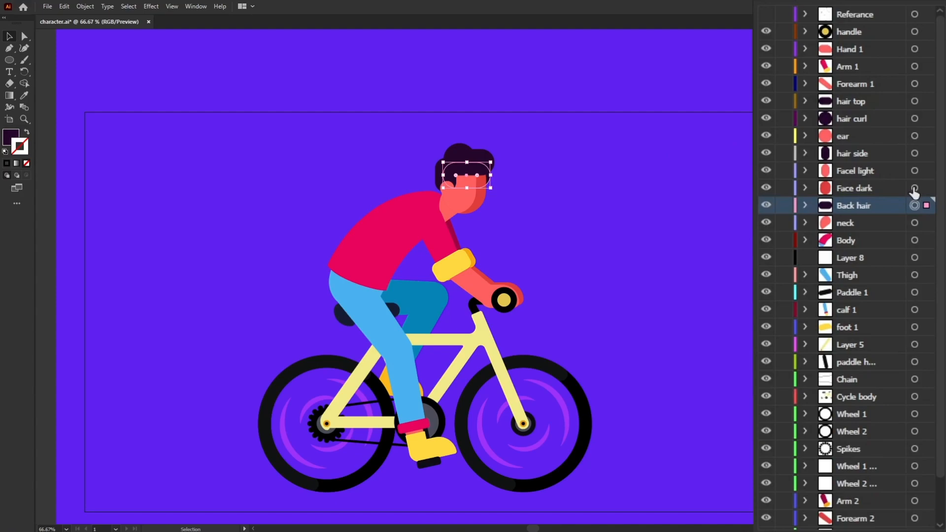
click(914, 188)
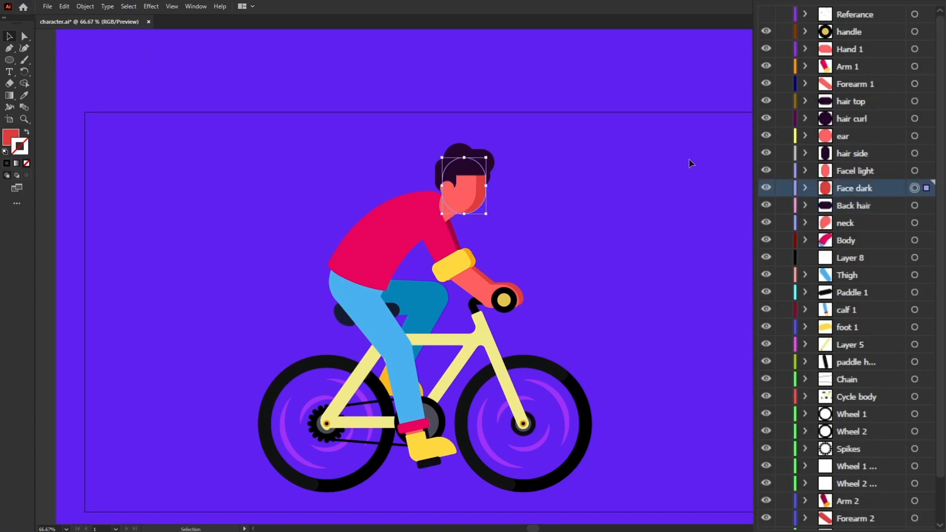
Step: Try shifting the light face shape forward over the dark face shape, and undo the move
ctrl+click(462, 191)
drag(462, 191, 476, 189)
key(ctrl+z)
key(ctrl+z)
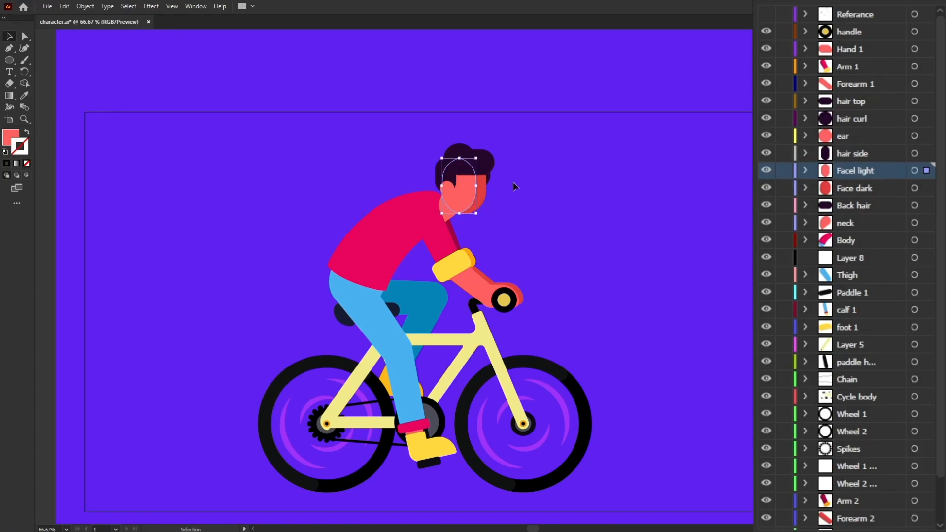
Step: Select the body and the grouped back leg to examine which layers hold them
click(406, 231)
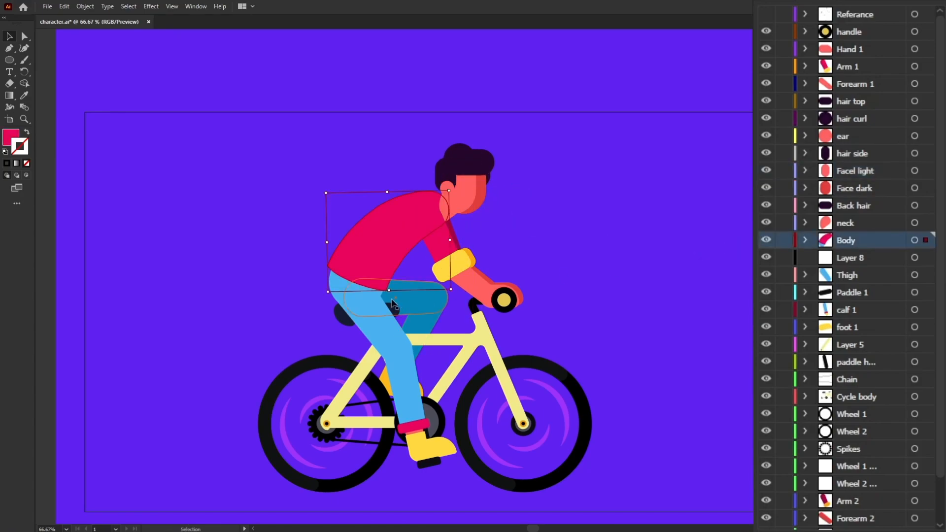
shift+click(397, 304)
click(414, 301)
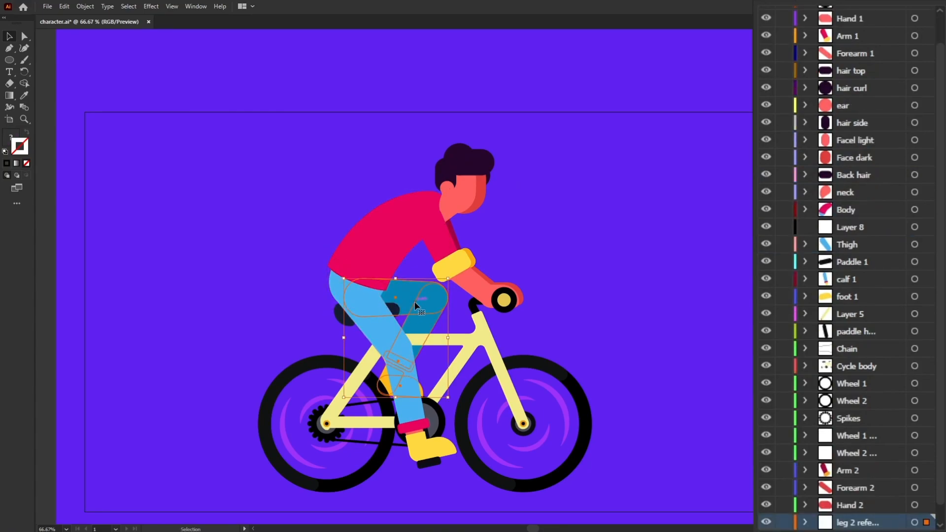
scroll(875, 413, down, 1)
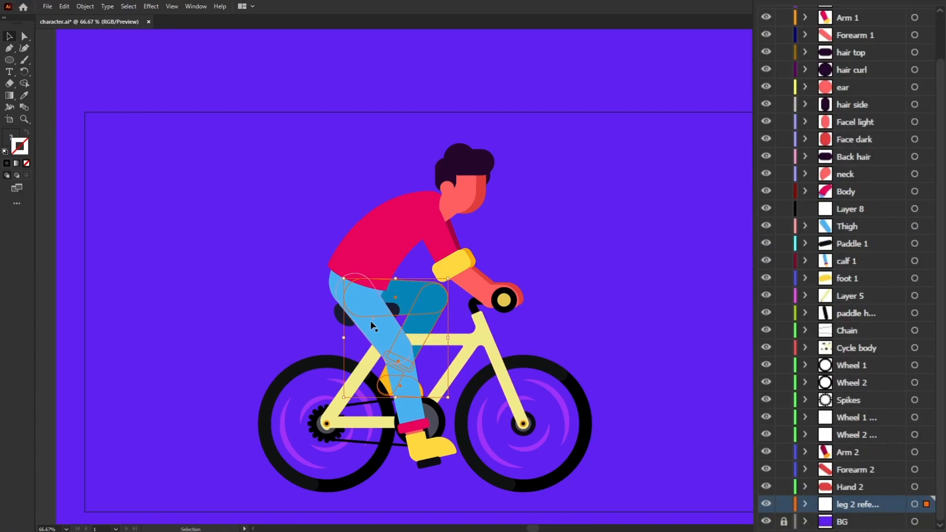
Step: Try moving the front thigh slightly upwards on its own, and undo the move
click(372, 327)
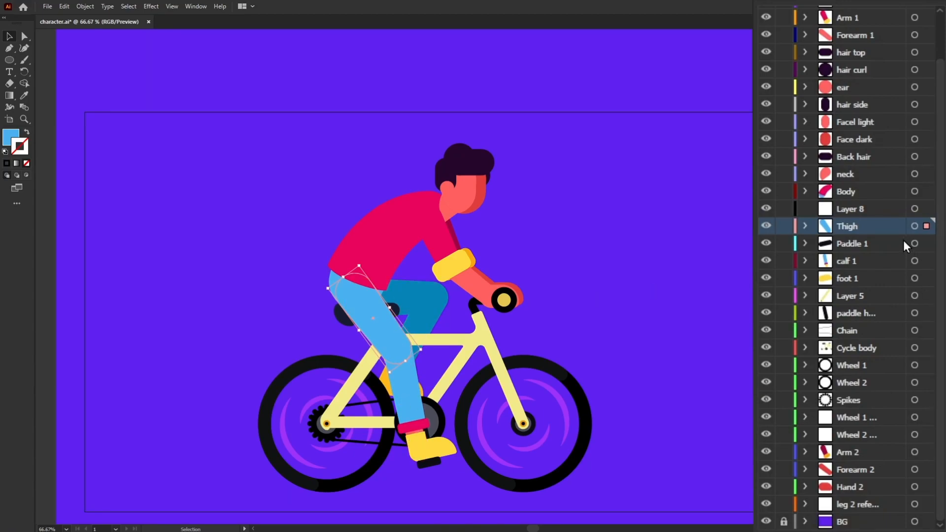
drag(370, 320, 371, 309)
key(ctrl+z)
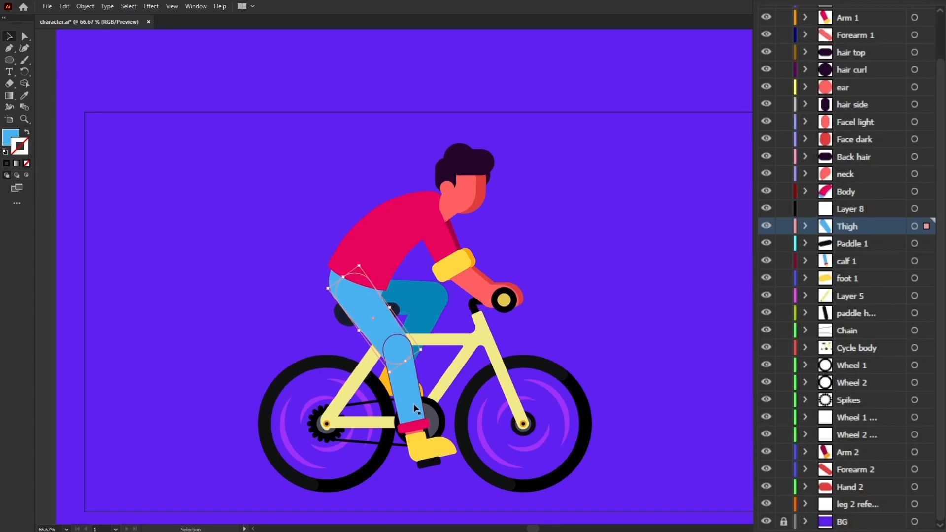
Step: Select the front foot, the pedal, the front wheel and its inner swirl lines to examine their separate layers
click(432, 464)
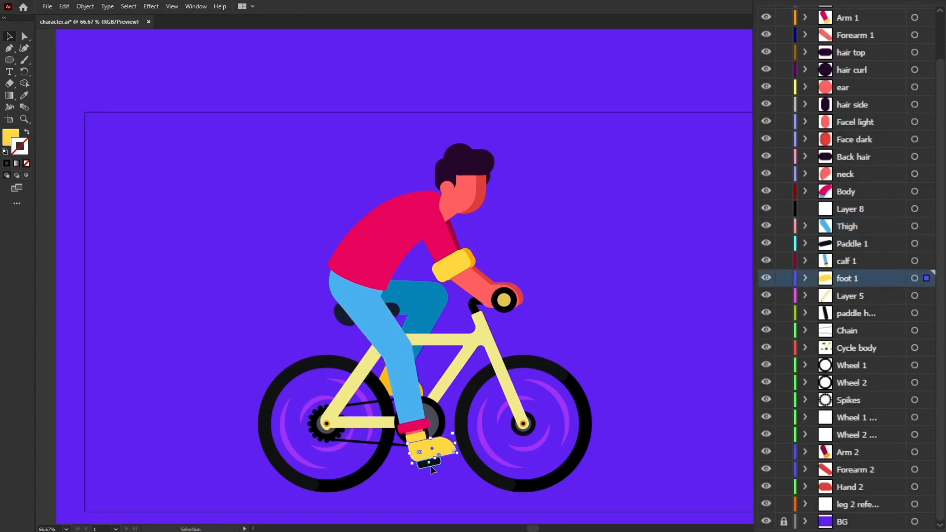
click(432, 469)
click(566, 425)
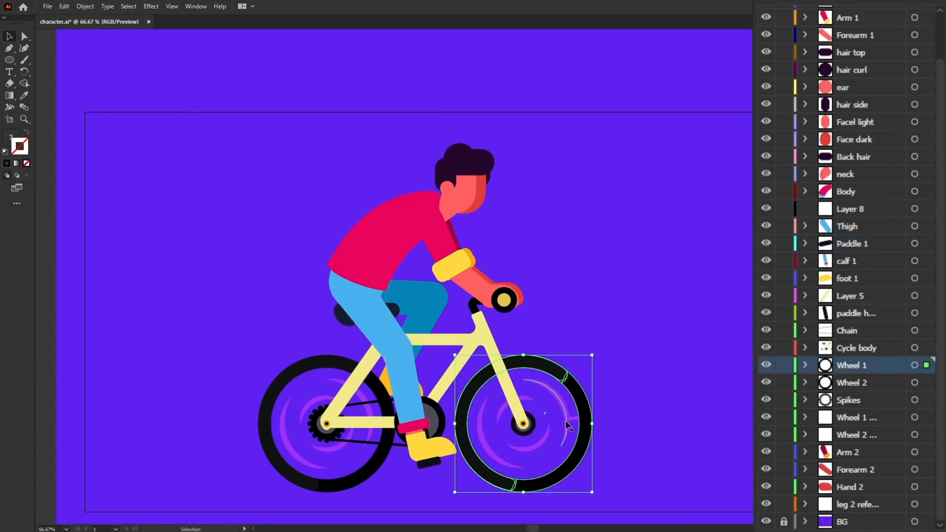
click(566, 424)
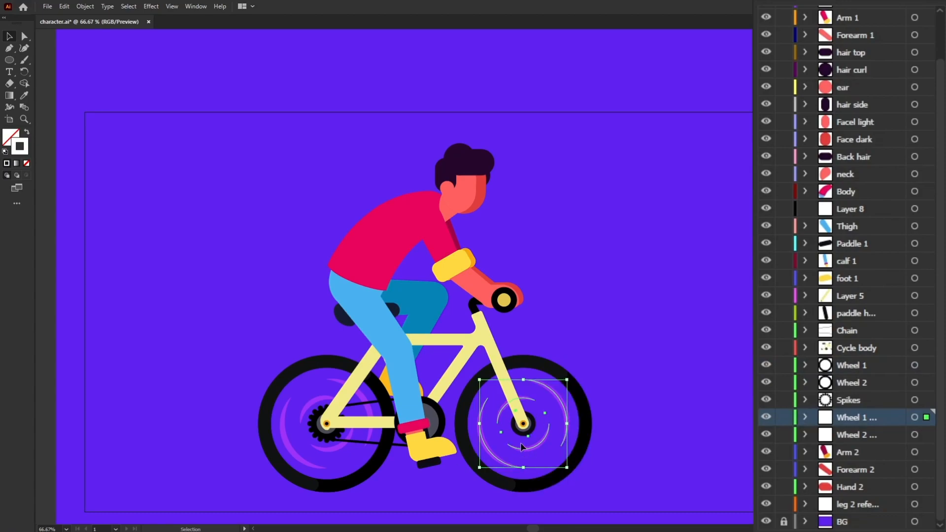
Step: Deselect the swirl lines inside the front wheel
click(694, 379)
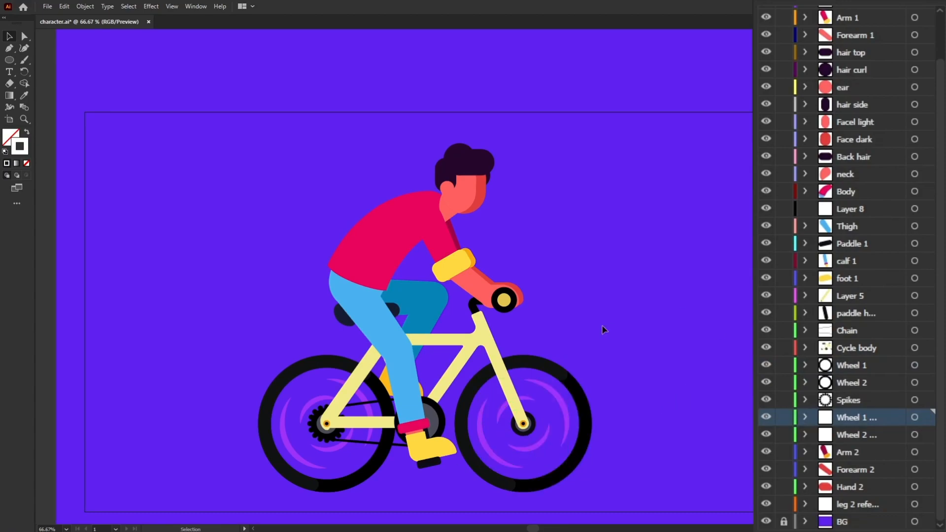
scroll(610, 327, down, 1)
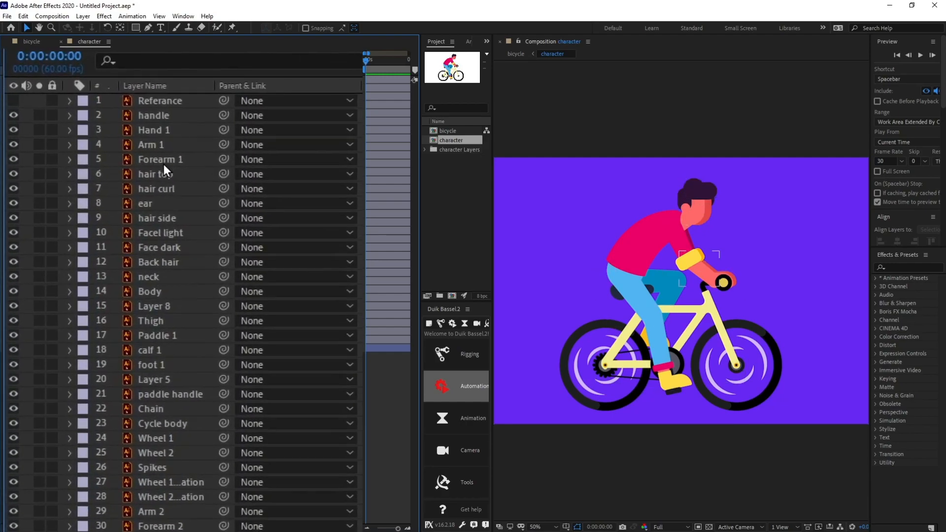
Step: In After Effects, pre-compose the head layers from hair top through Back hair into a composition named Head
click(160, 177)
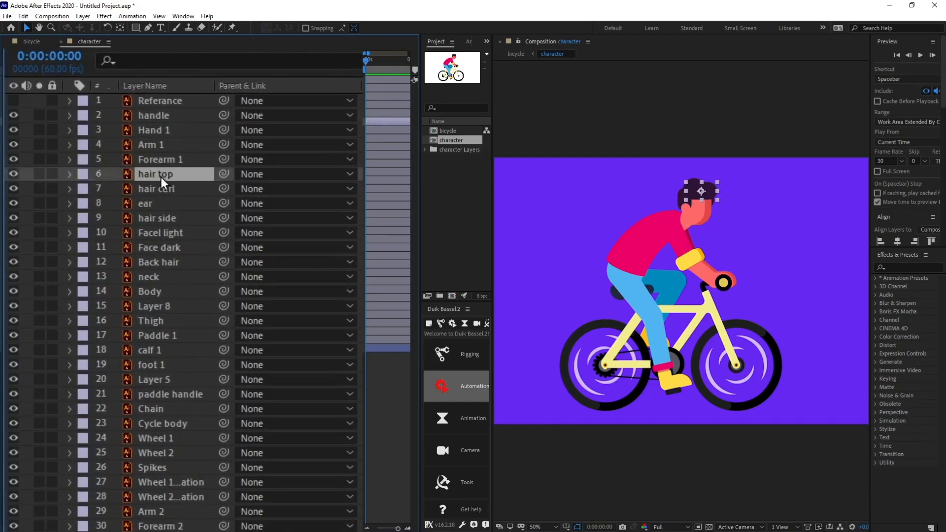
shift+click(158, 267)
click(12, 263)
click(13, 263)
right_click(161, 230)
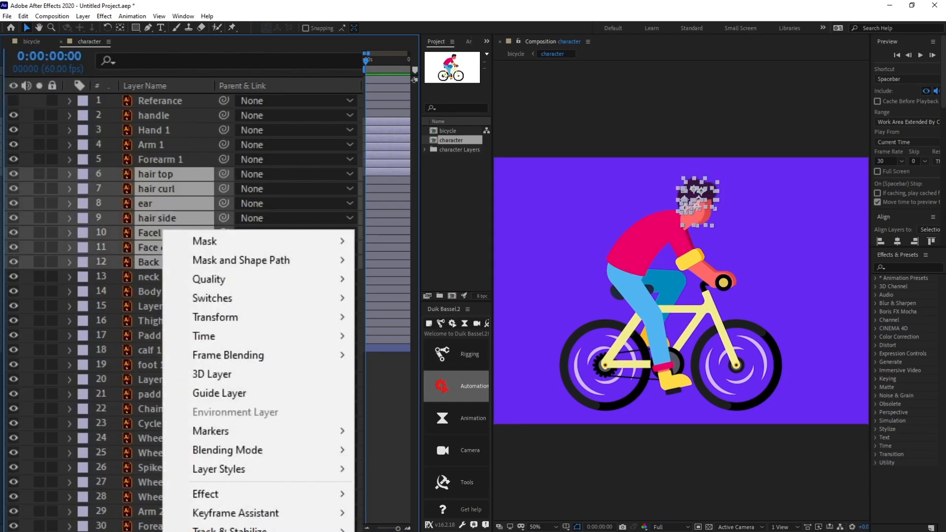
click(202, 530)
text(Head)
key(Return)
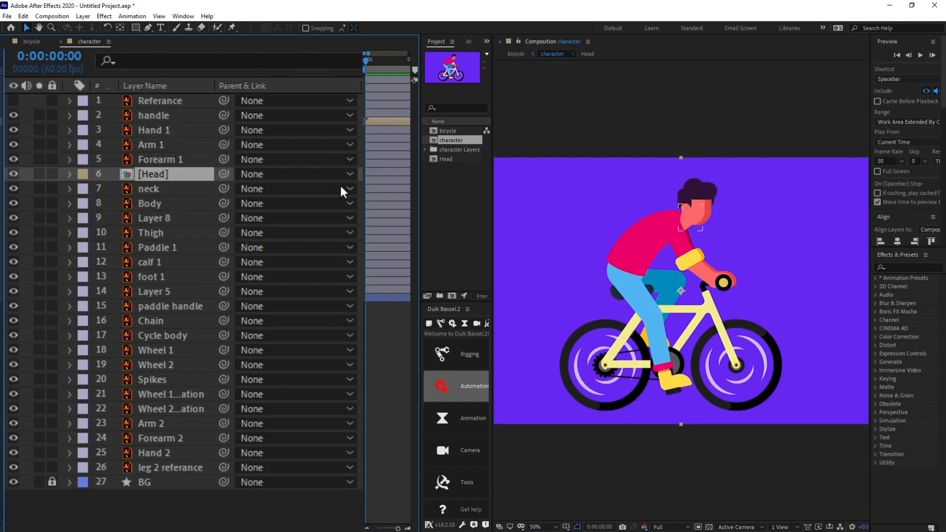
Step: Move the anchor points of the Head and neck layers to the base of the neck
scroll(695, 282, up, 2)
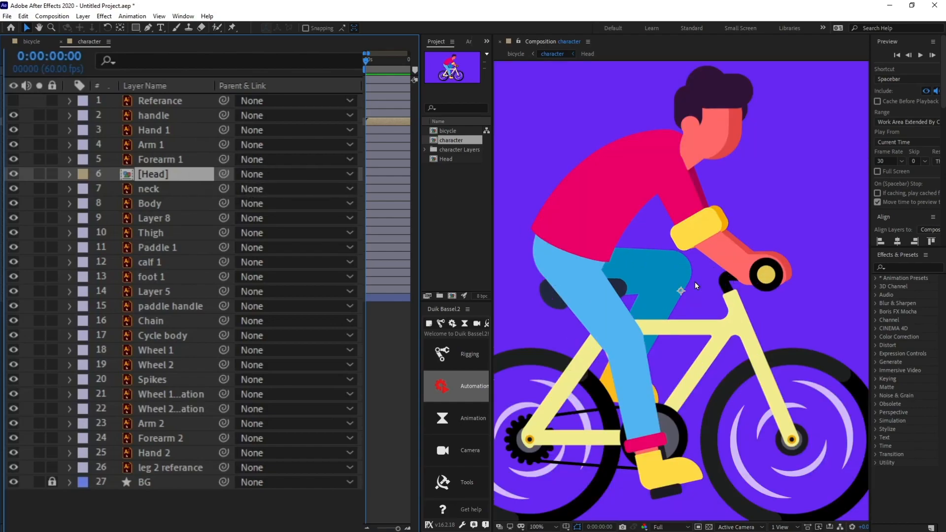
key(y)
drag(678, 373, 686, 252)
click(178, 191)
click(39, 189)
click(40, 189)
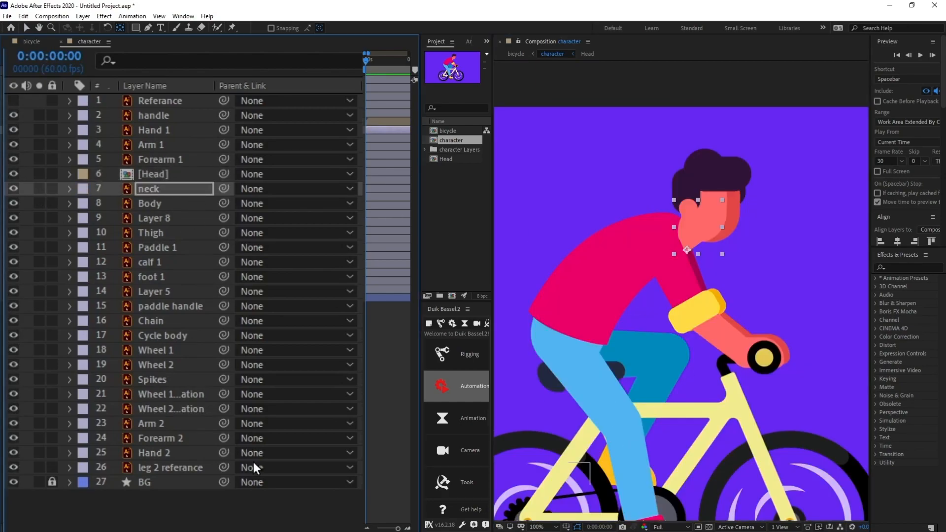
Step: Turn on the visibility of the Referance layer that holds the joint dots
click(148, 101)
scroll(685, 246, down, 2)
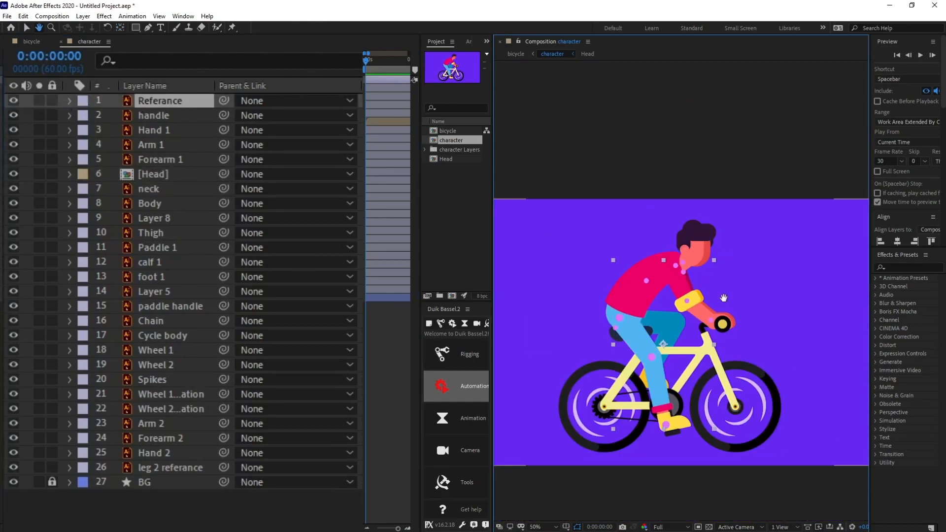
scroll(684, 251, up, 2)
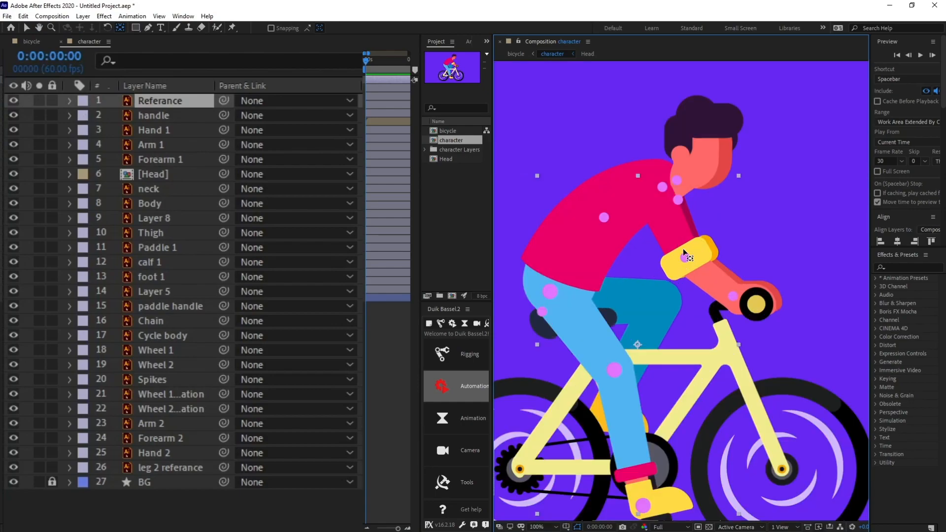
Step: Try shifting the joint dots of the Referance layer slightly, and undo the move
key(v)
mouse_move(680, 198)
mouse_down()
mouse_move(690, 194)
mouse_move(689, 202)
mouse_up()
key(ctrl+z)
Step: Create a shape layer from the Referance vector layer and delete the original vector layer
right_click(173, 105)
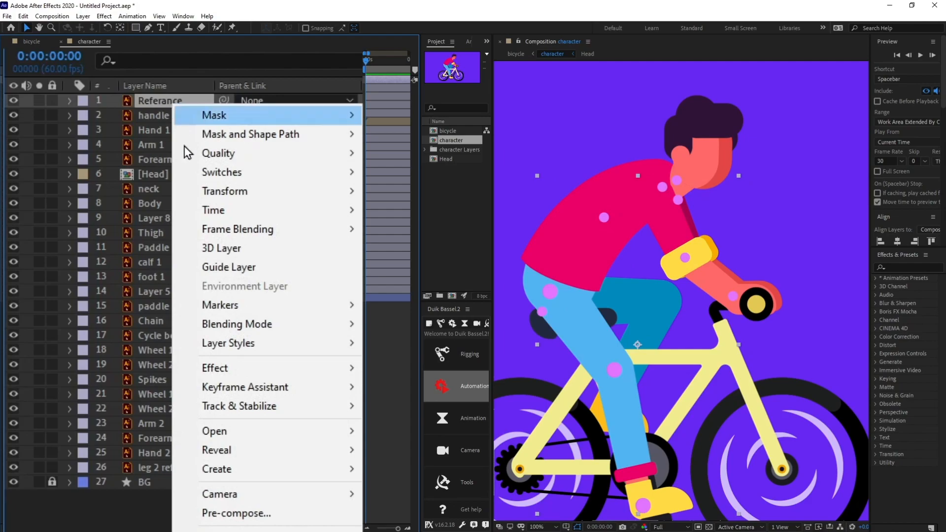
mouse_move(127, 293)
click(222, 323)
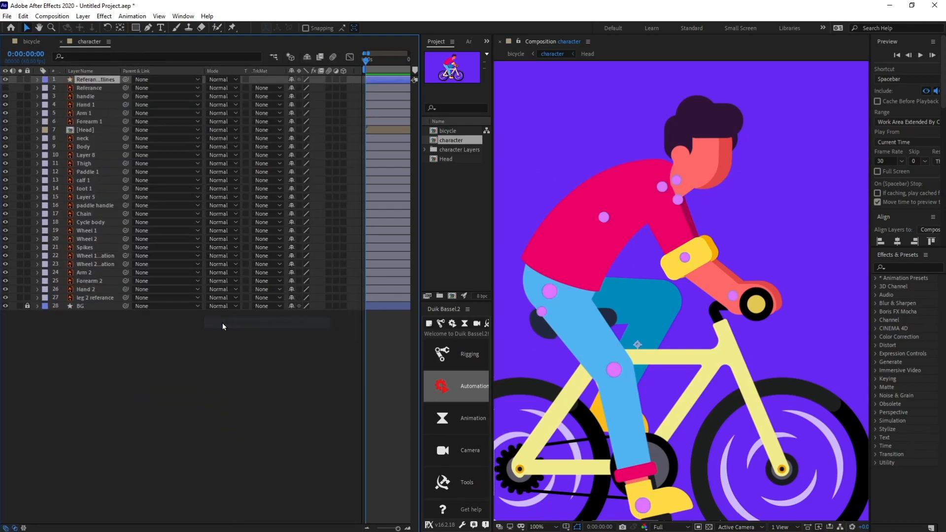
click(89, 87)
key(Delete)
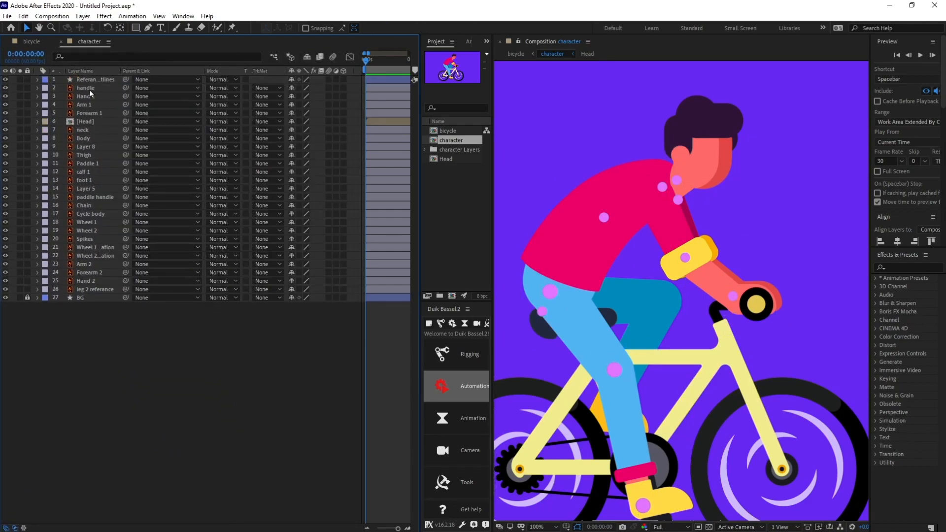
Step: Rename the new outlines shape layer to Referance
click(92, 79)
key(Return)
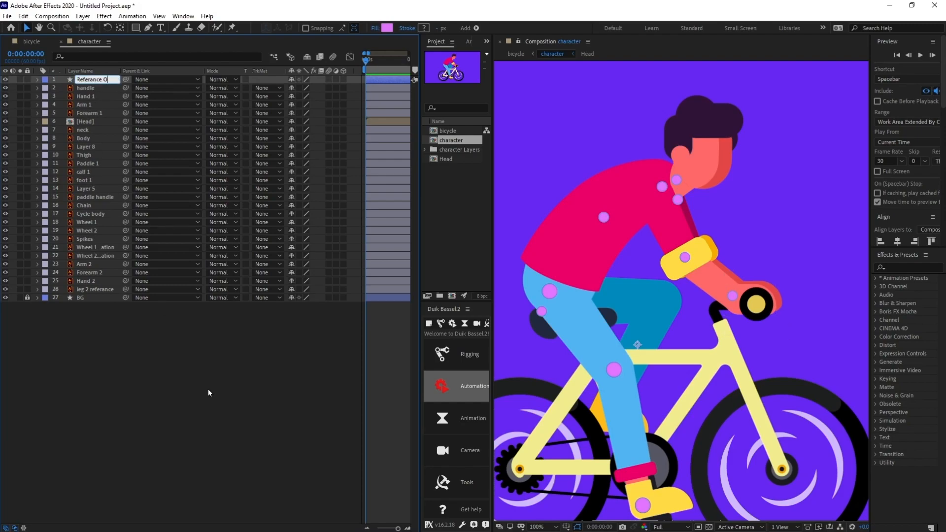
key(BackSpace)
key(BackSpace)
click(206, 386)
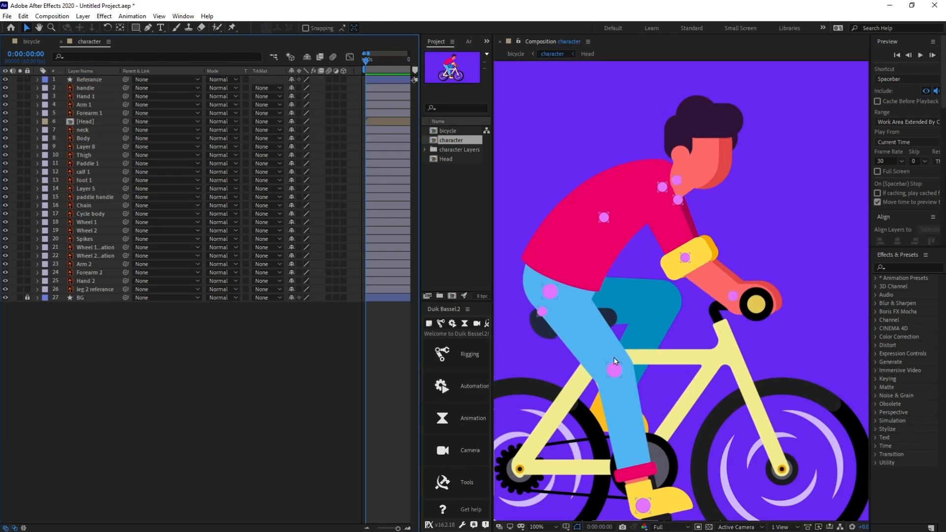
Step: Solo the front leg layers Thigh, Paddle 1, calf 1 and foot 1 together with the Referance dots
click(619, 422)
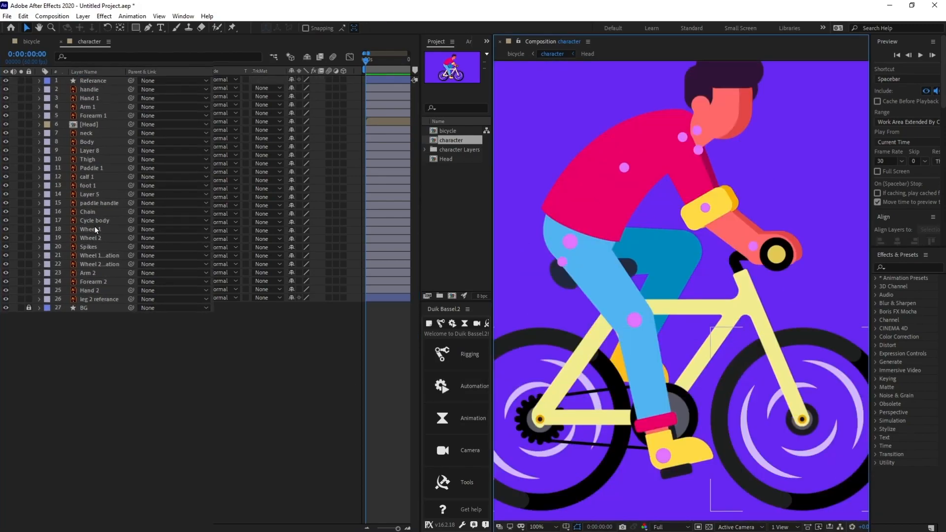
ctrl+click(156, 277)
ctrl+click(153, 247)
ctrl+click(150, 292)
ctrl+click(150, 292)
ctrl+click(147, 235)
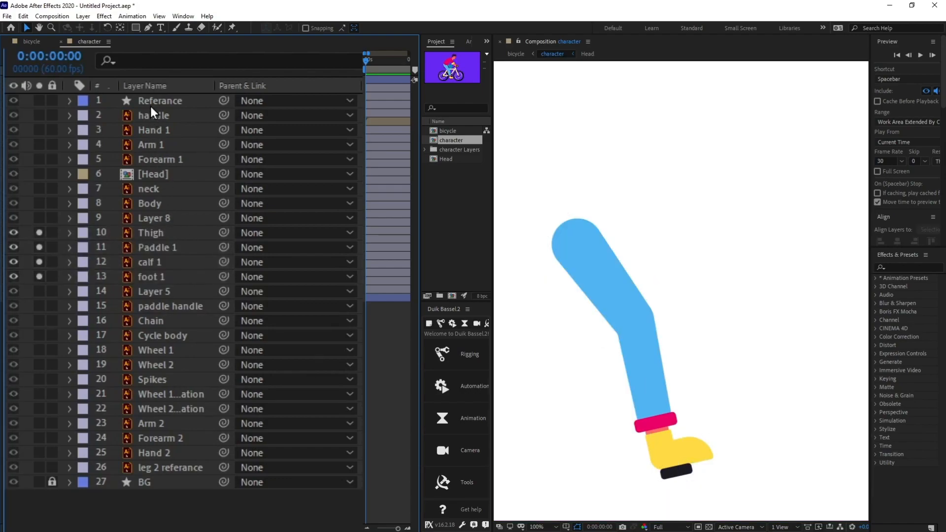
click(108, 99)
click(39, 100)
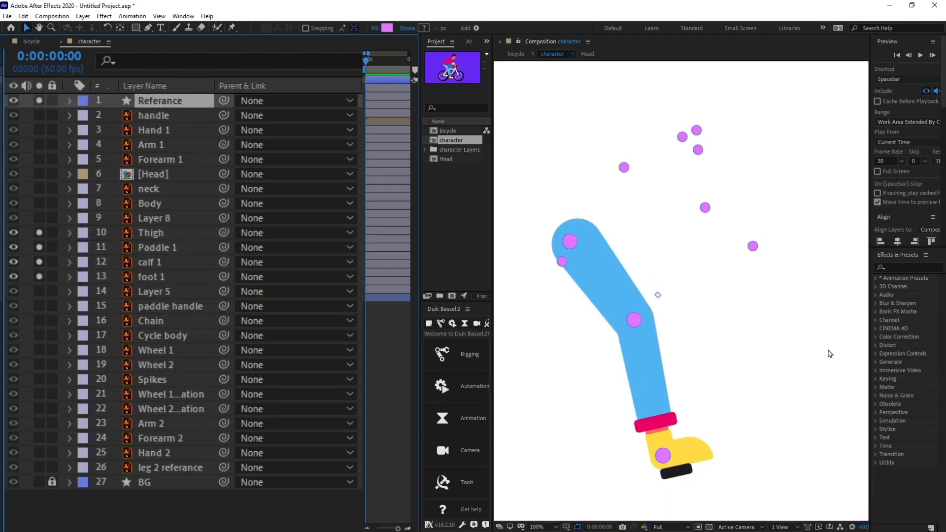
Step: Widen the Duik workspace and add a Duik Leg structure to the composition
scroll(745, 343, down, 1)
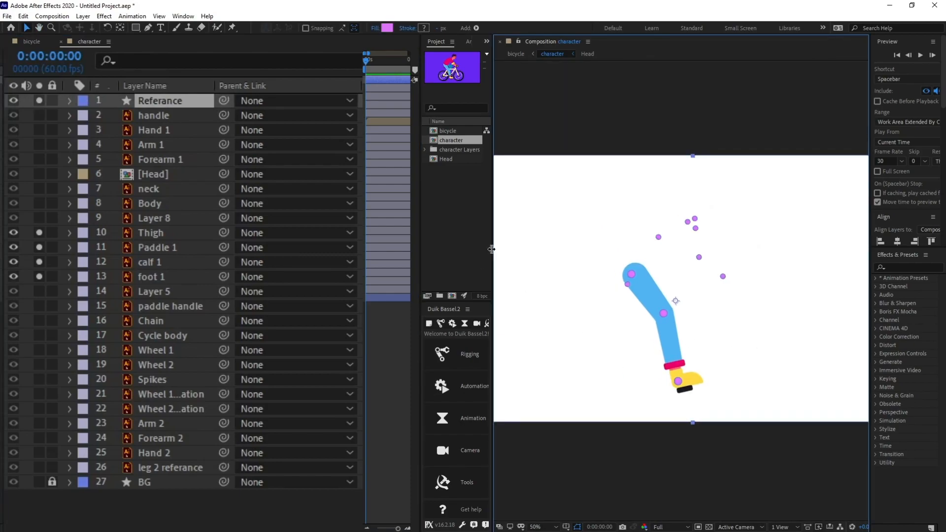
drag(491, 249, 550, 250)
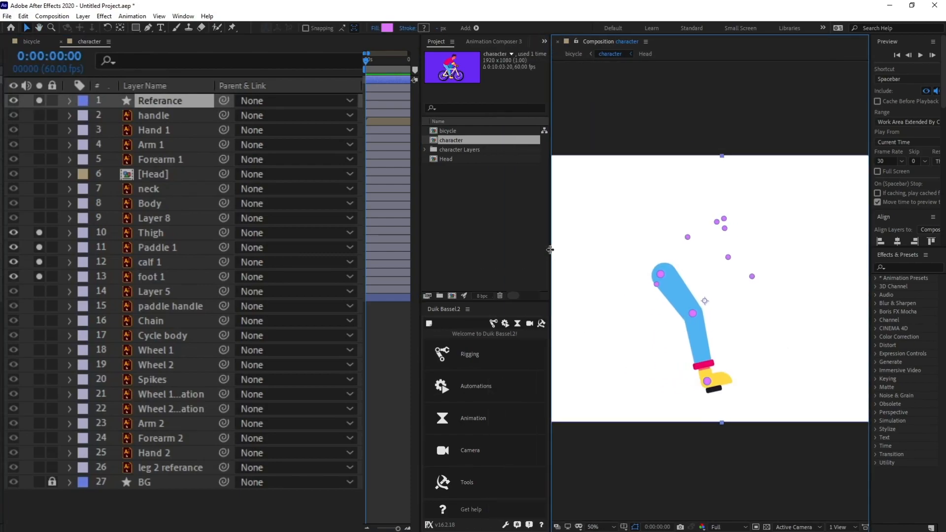
click(493, 324)
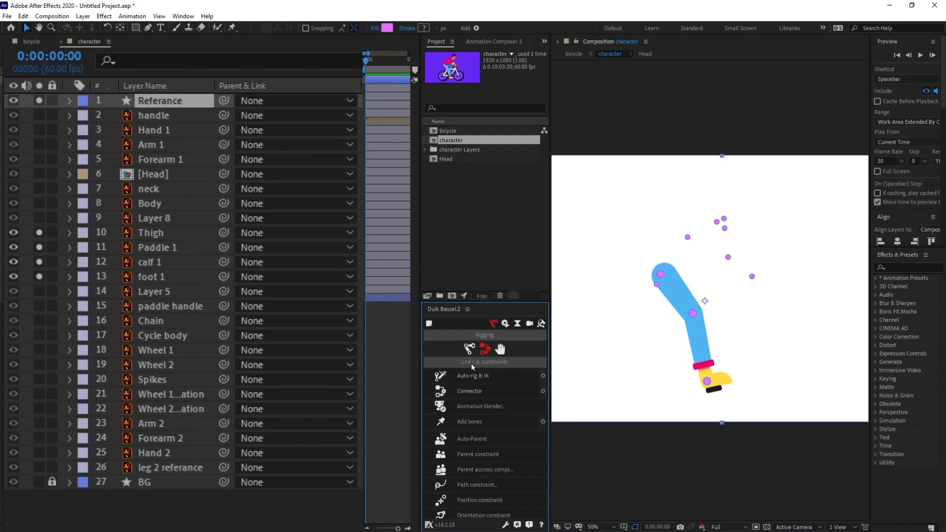
click(471, 352)
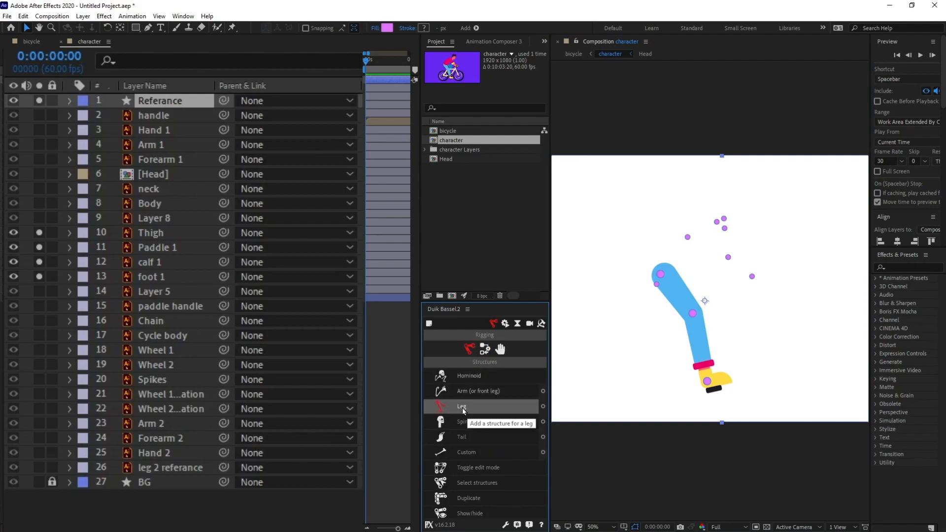
click(462, 407)
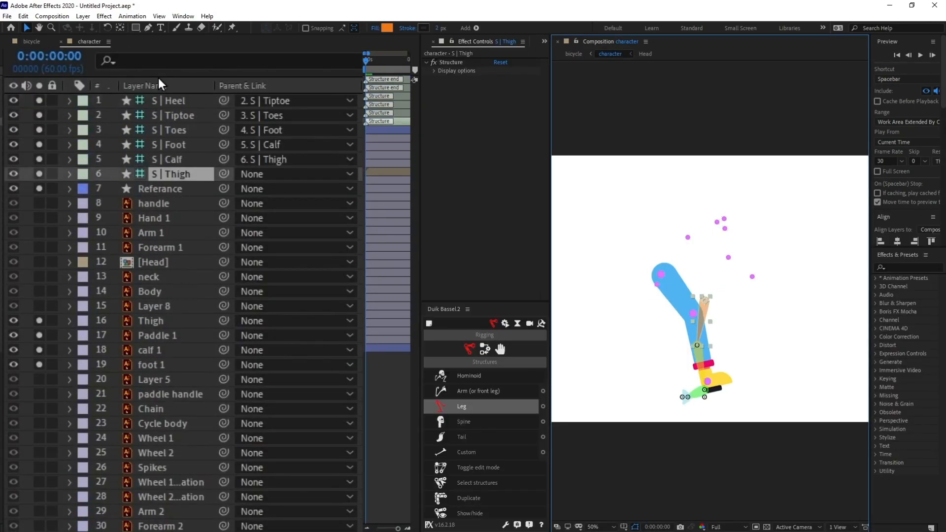
Step: Move the six leg structure layers, S | Heel through S | Thigh, directly above the Thigh artwork layer
shift+click(160, 100)
drag(187, 180, 178, 335)
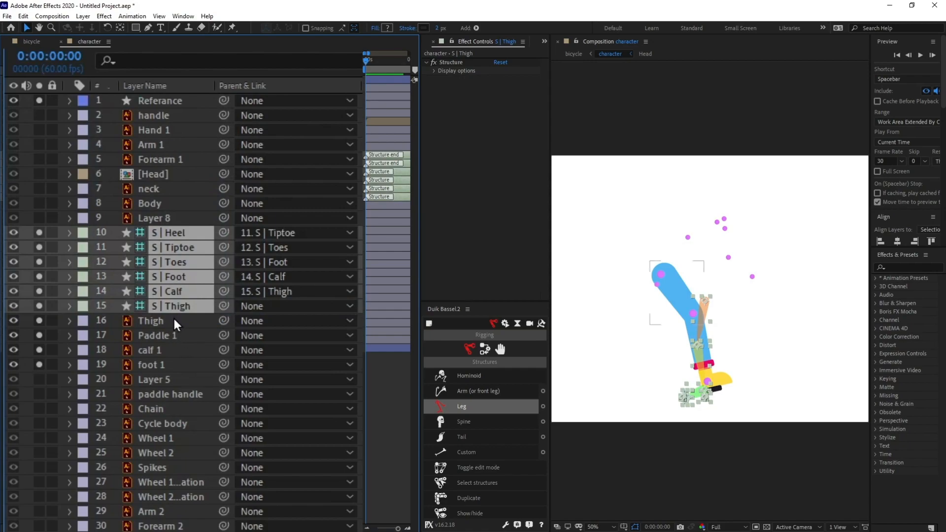
key(F2)
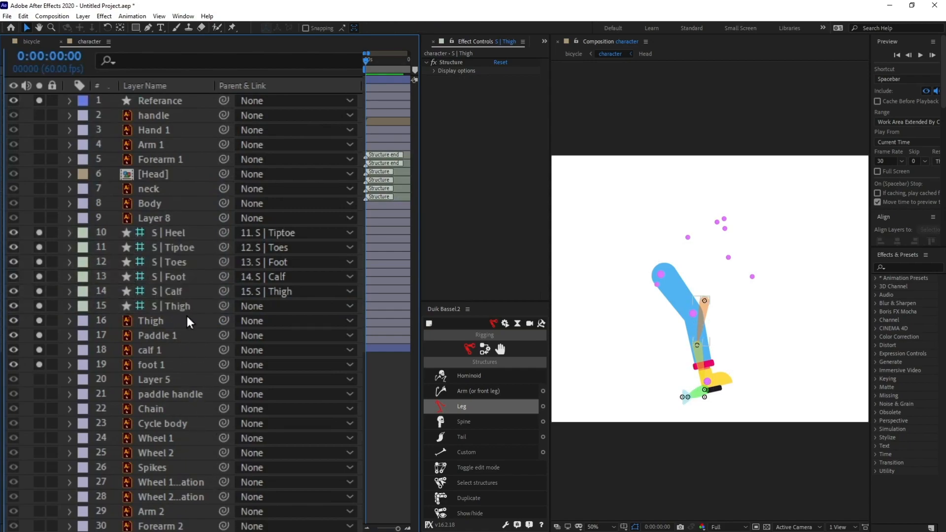
Step: Position the S | Thigh structure on the large hip dot at the top of the leg
click(187, 311)
key(h)
key(period)
mouse_move(721, 297)
mouse_down()
mouse_move(732, 323)
mouse_move(619, 285)
mouse_move(760, 240)
mouse_move(760, 272)
mouse_up()
key(v)
key(h)
key(period)
Step: Position the S | Calf structure precisely on the knee's reference dot
key(space)
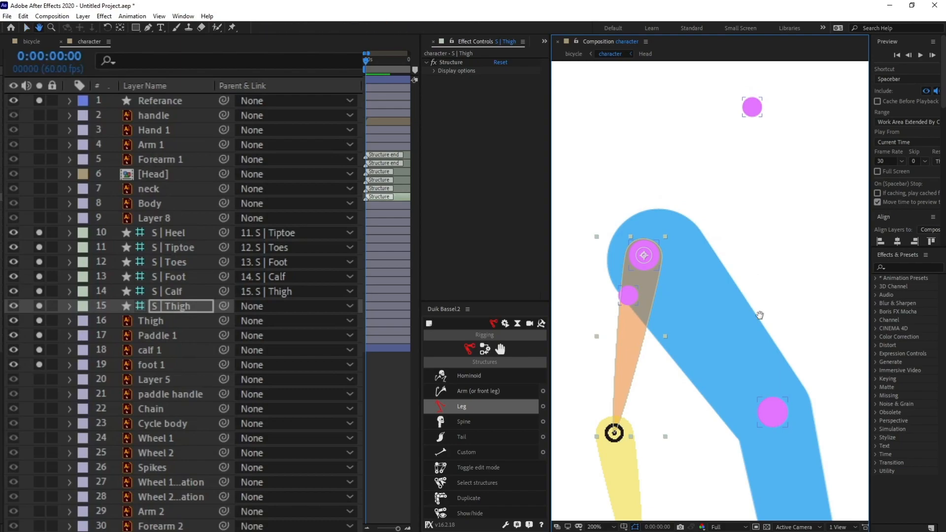
drag(759, 316, 743, 224)
click(606, 382)
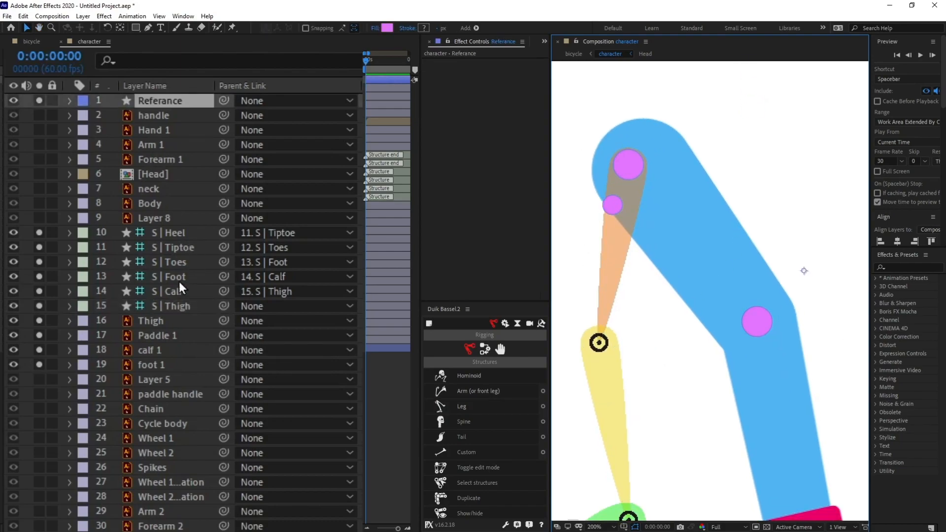
click(177, 294)
drag(669, 345, 759, 324)
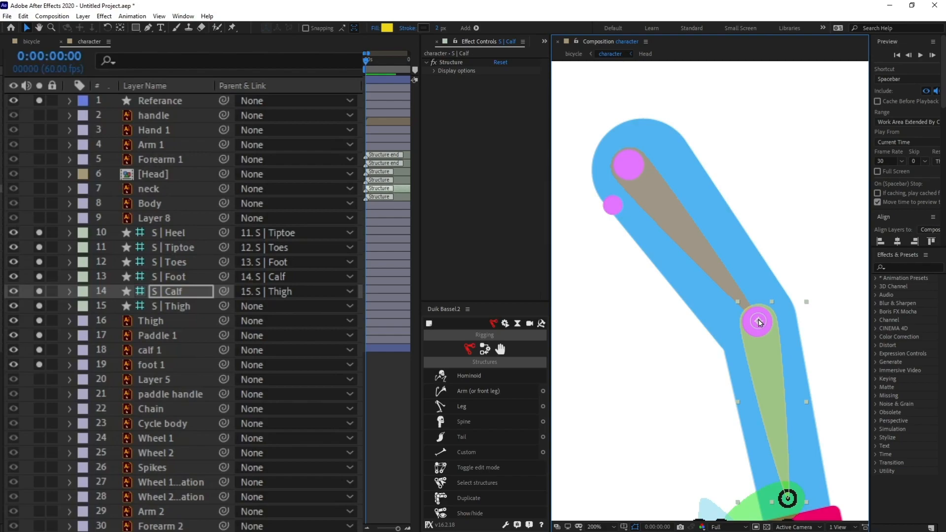
drag(756, 323, 759, 324)
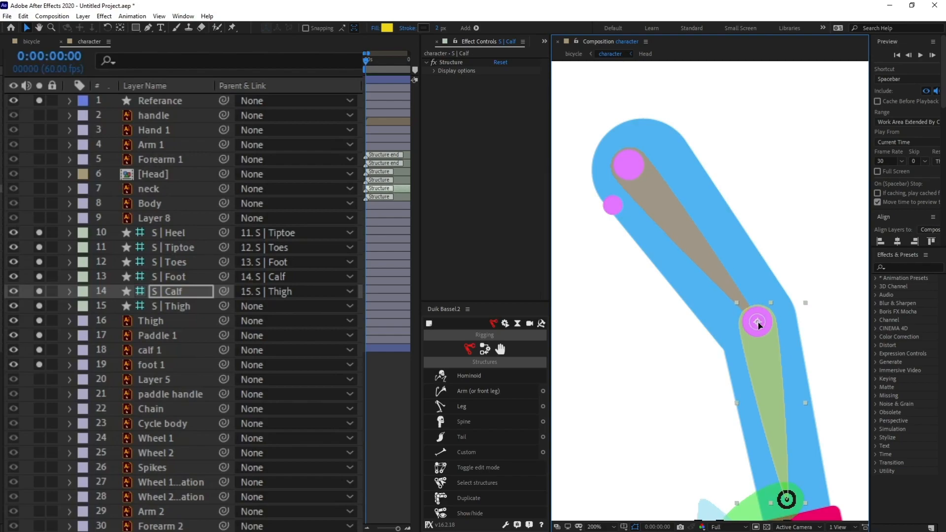
Step: Position the S | Foot structure on the ankle's reference dot
drag(763, 367, 734, 241)
drag(773, 448, 735, 391)
click(199, 278)
drag(720, 323, 667, 331)
scroll(746, 412, up, 1)
drag(667, 342, 697, 342)
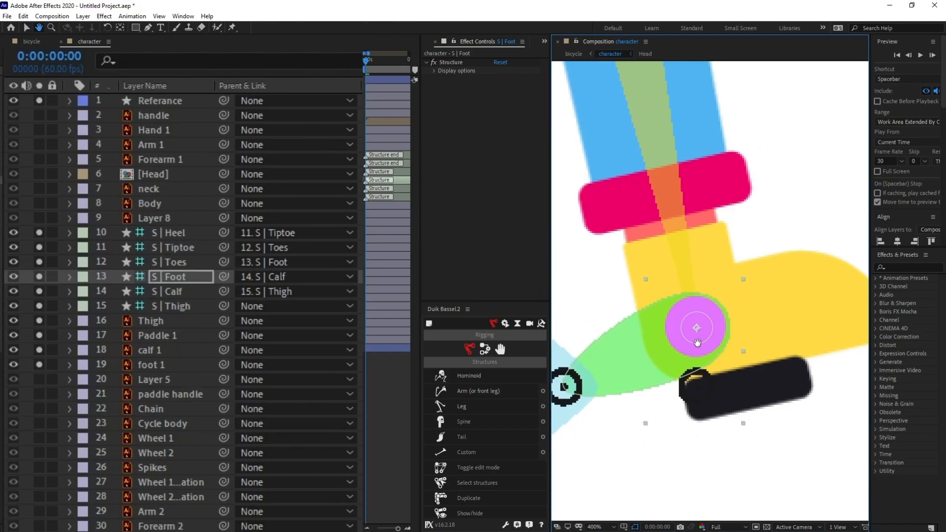
Step: Position the S | Toes structure at the ball of the yellow shoe
scroll(697, 342, down, 1)
click(190, 261)
drag(636, 358, 754, 316)
Step: Position the S | Tiptoe structure at the shoe's tip and the S | Heel structure at the heel below the ankle
scroll(743, 335, up, 1)
click(182, 247)
drag(694, 332, 815, 351)
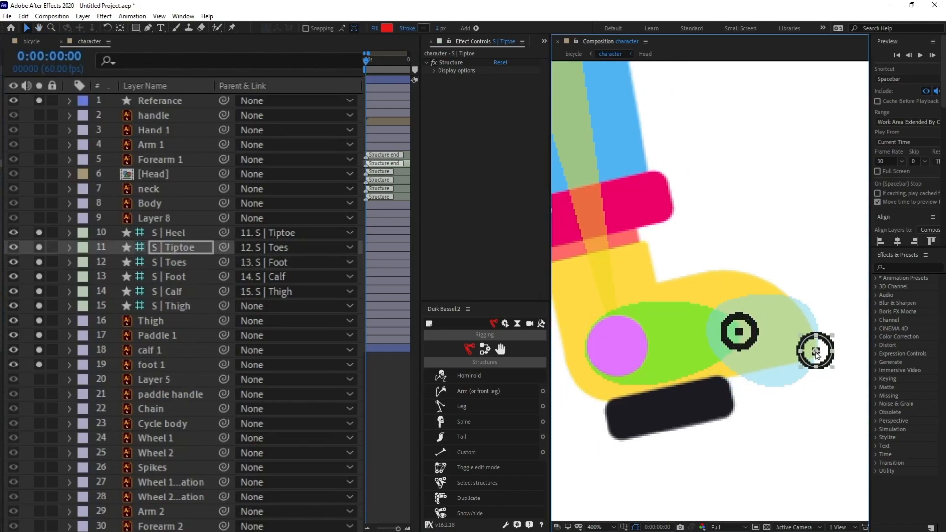
scroll(816, 351, down, 2)
key(ctrl+Up)
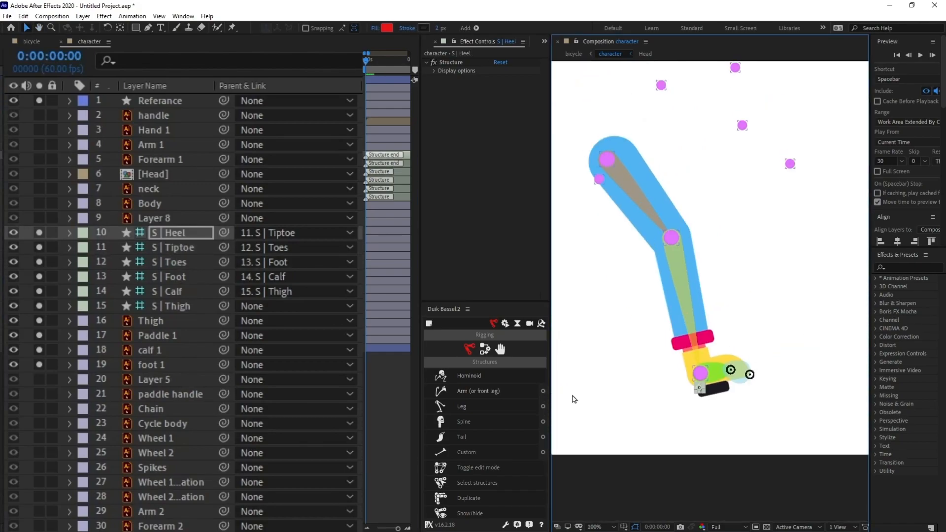
Step: Parent the Thigh, calf 1 and foot 1 layers to the S | Thigh, S | Calf and S | Foot structures respectively
click(158, 323)
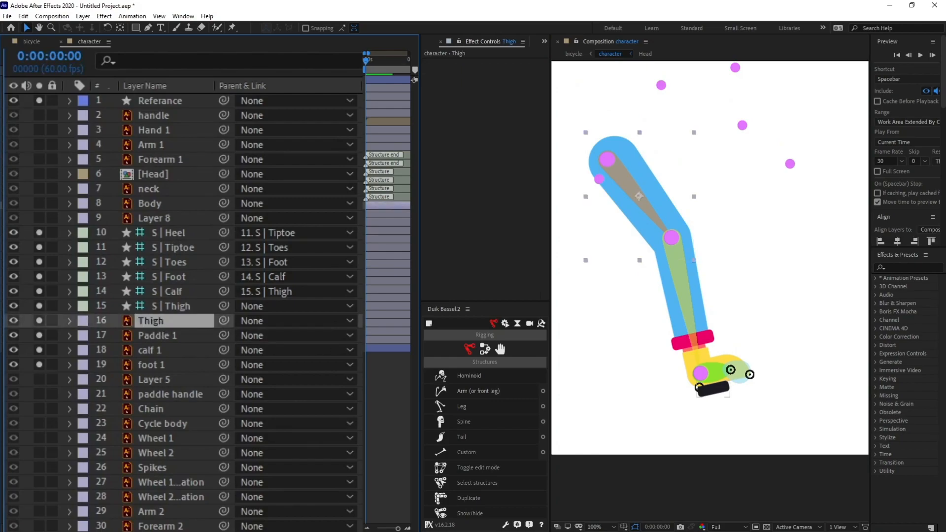
drag(225, 320, 170, 306)
click(163, 349)
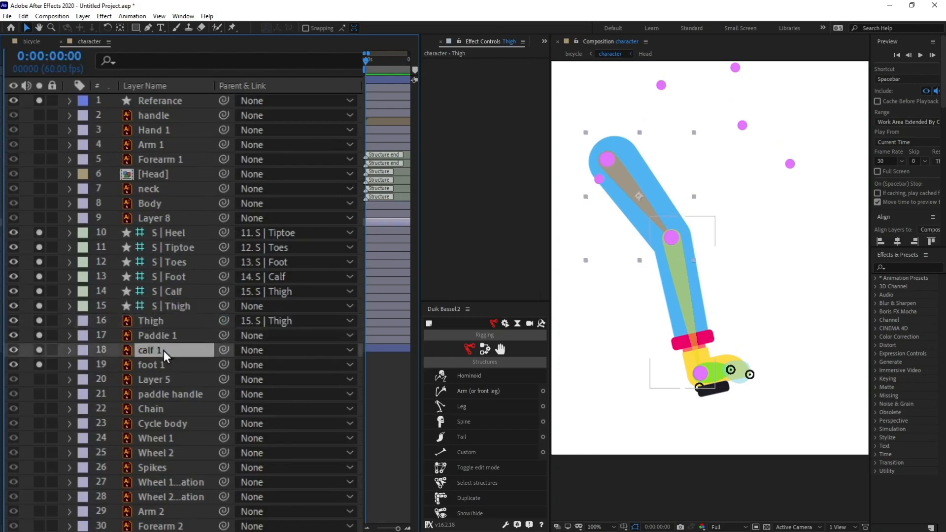
drag(224, 350, 173, 291)
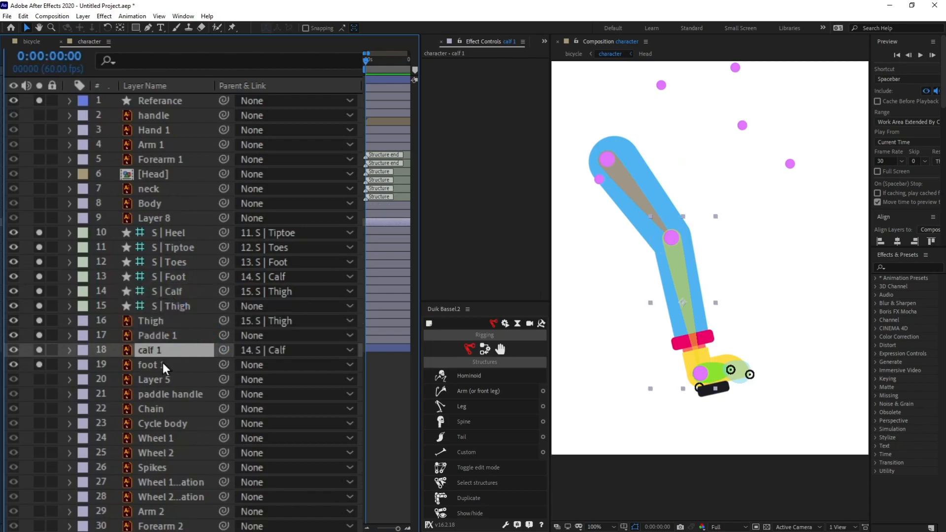
click(166, 364)
drag(225, 365, 186, 277)
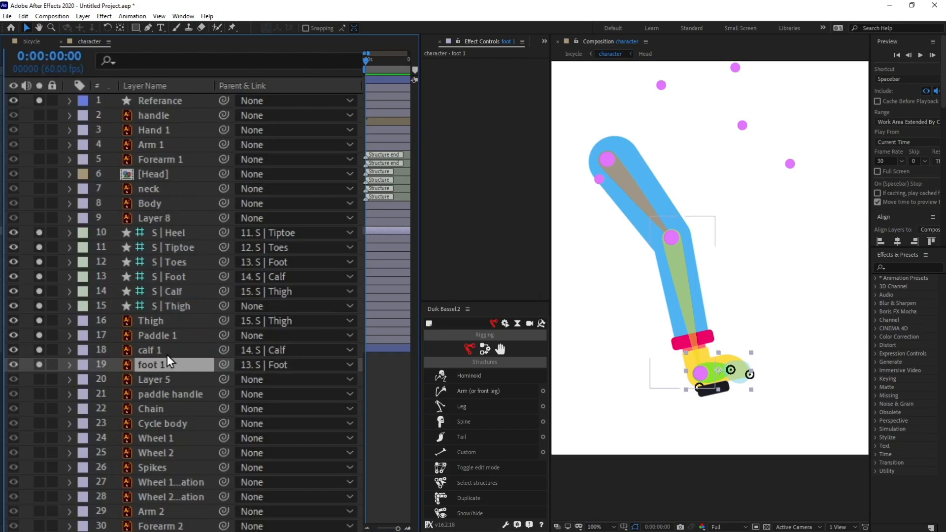
Step: Apply Auto-rig & IK to the leg structures from S | Thigh through S | Heel
click(162, 338)
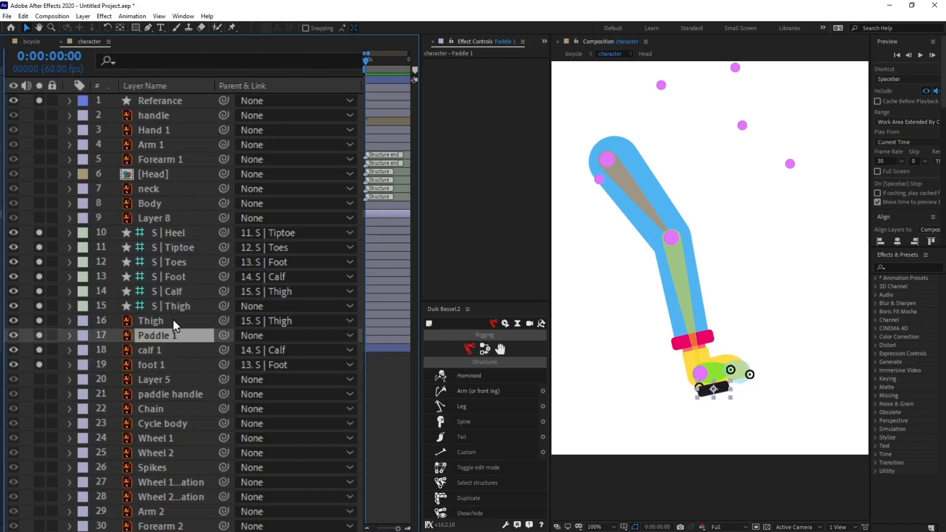
click(166, 306)
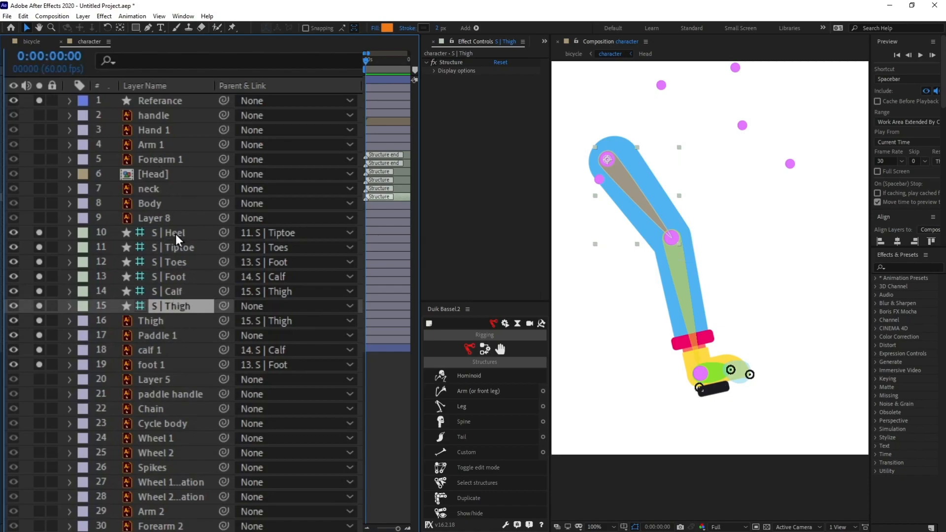
shift+click(176, 235)
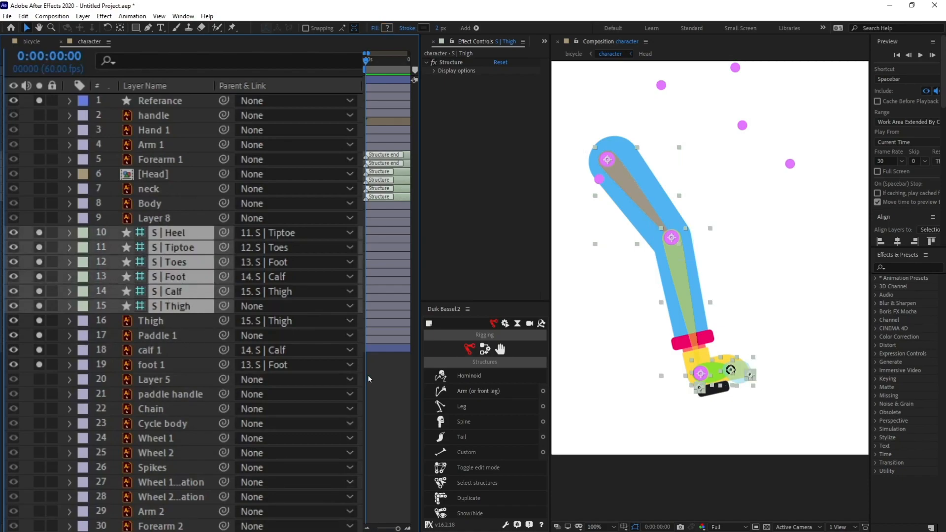
click(485, 351)
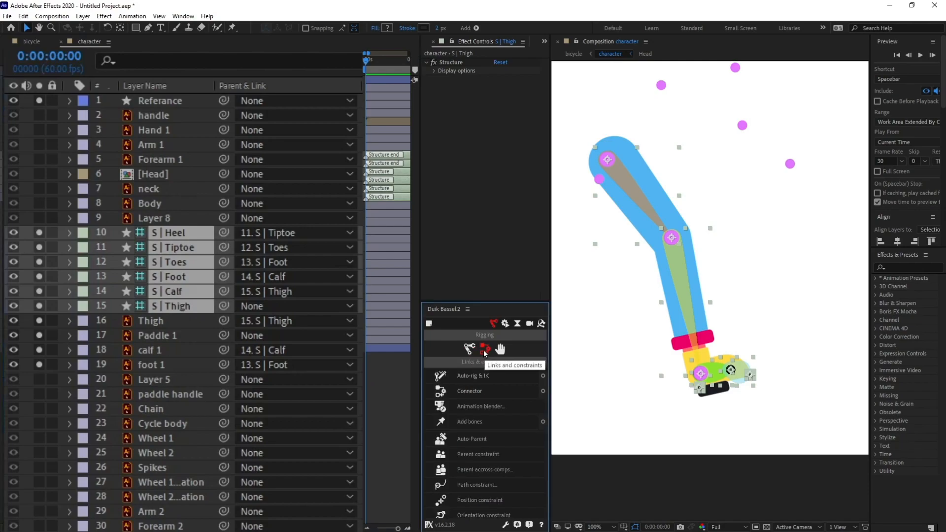
click(480, 376)
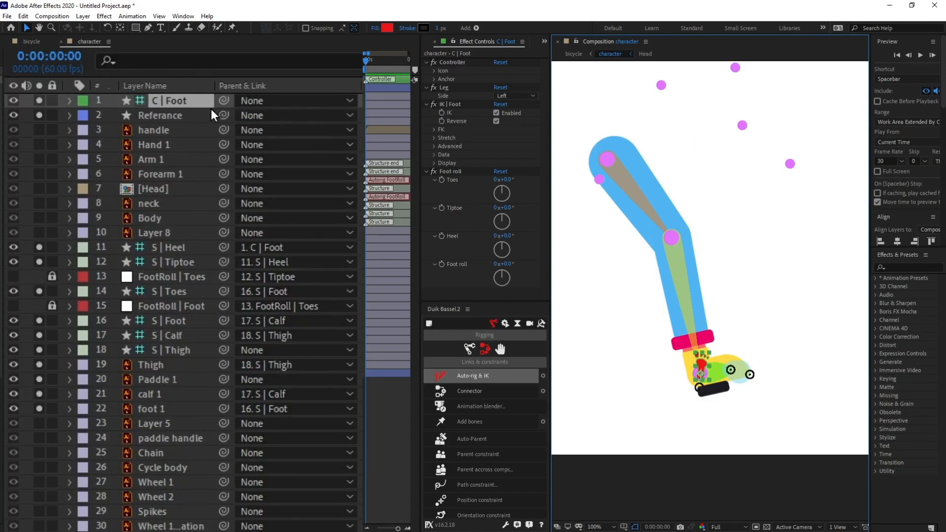
Step: Parent the C | Foot controller to the Paddle 1 layer
drag(221, 102, 158, 381)
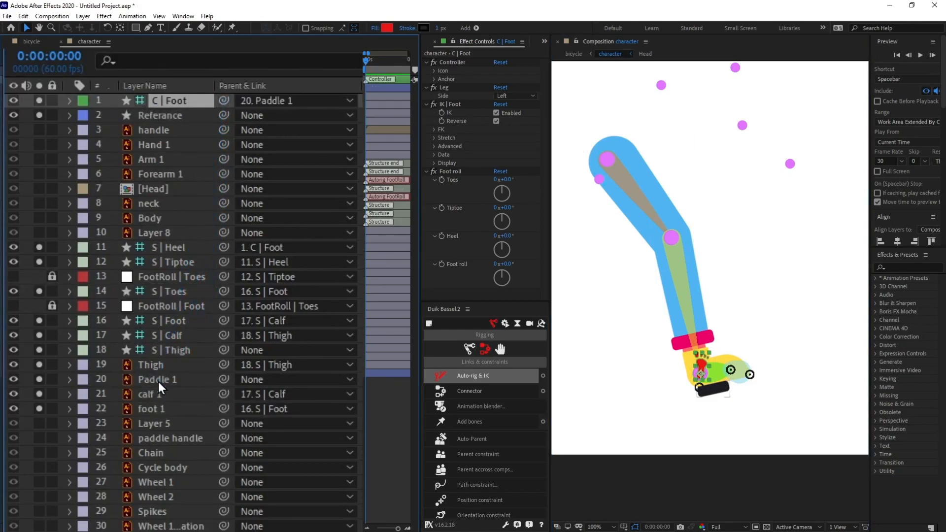
click(158, 381)
drag(718, 397, 723, 356)
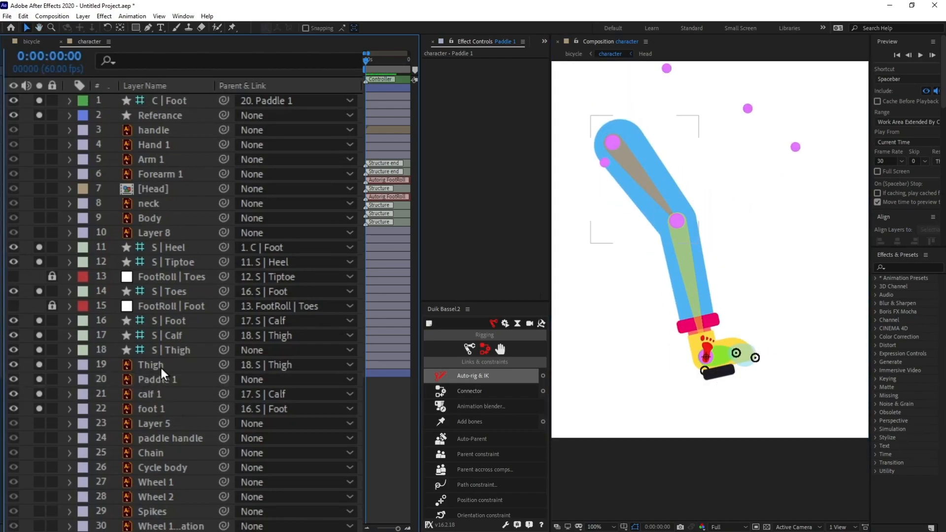
Step: Duplicate the Thigh, Paddle 1, calf 1 and foot 1 layers and place the copies directly above leg 2 referance
click(161, 368)
shift+click(157, 411)
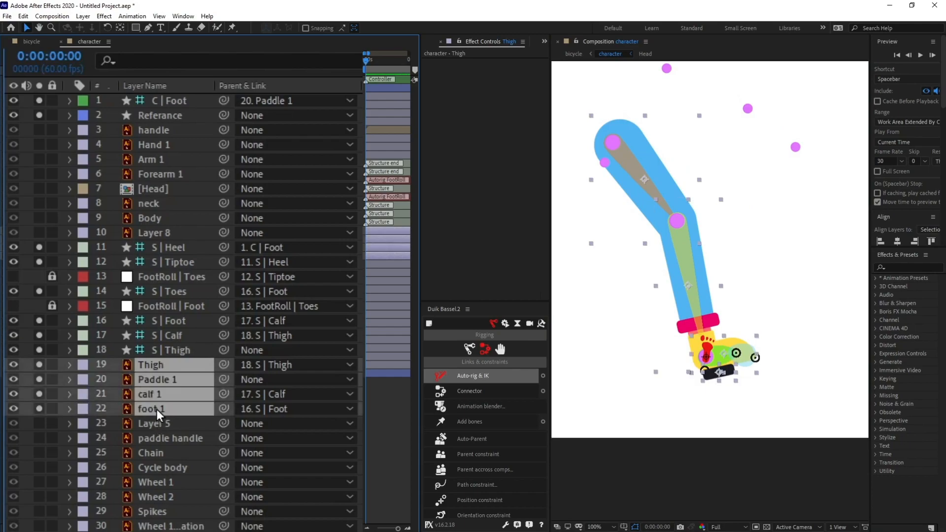
key(ctrl+v)
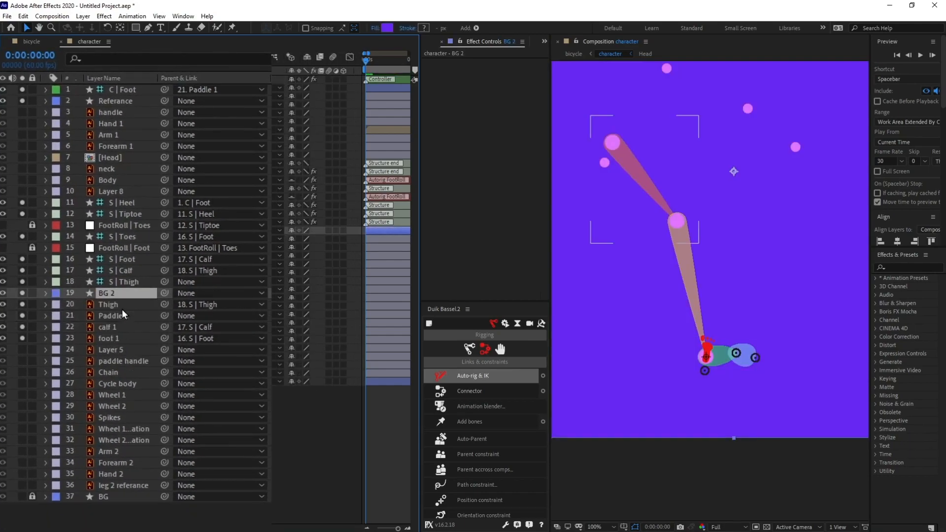
key(ctrl+z)
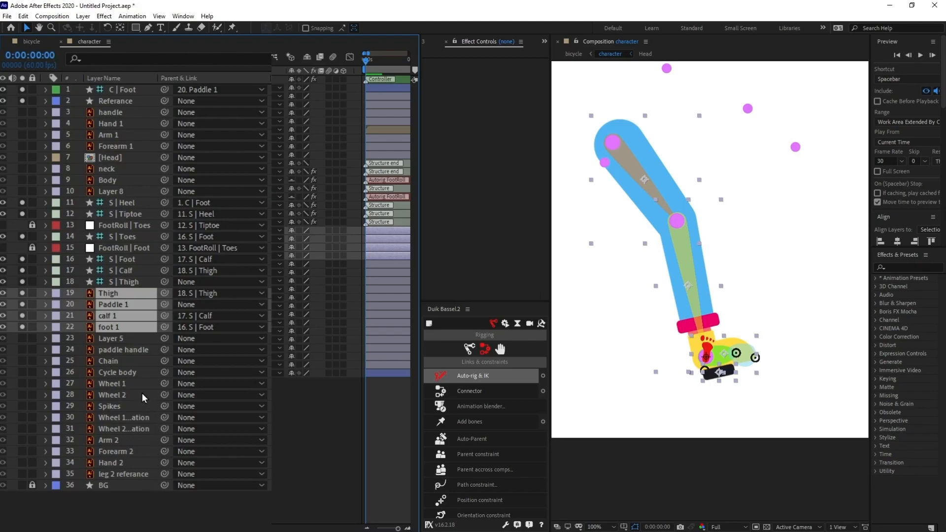
key(ctrl+d)
drag(123, 330, 152, 514)
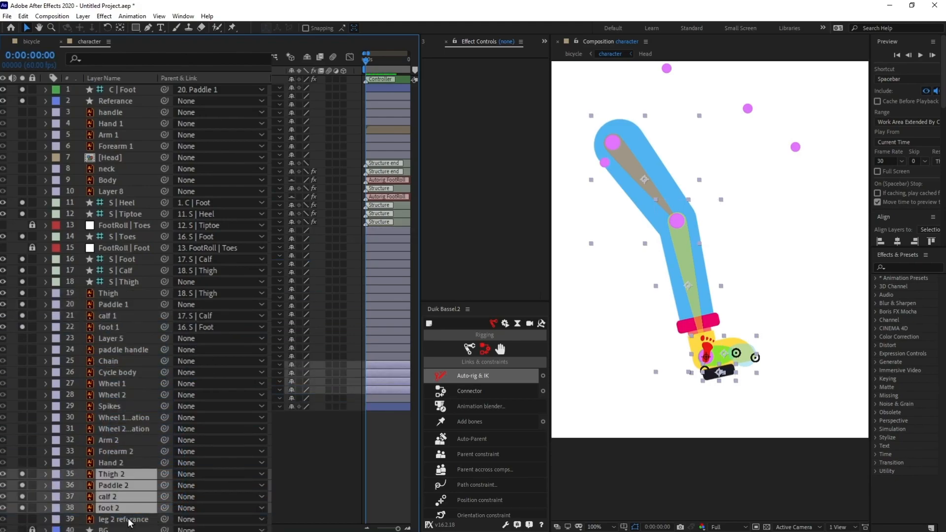
Step: Turn off solo for the first leg's layers, its structures and the C | Foot controller
click(21, 204)
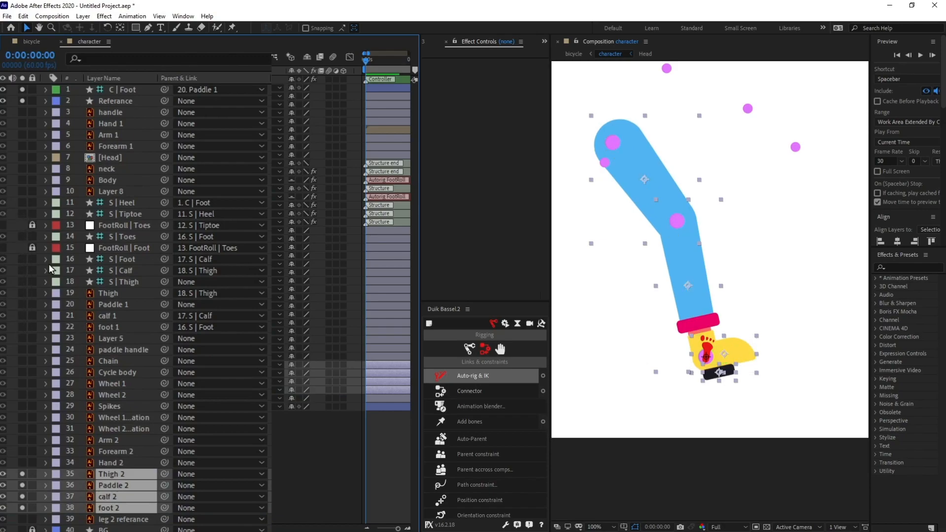
key(ctrl+shift+a)
click(23, 90)
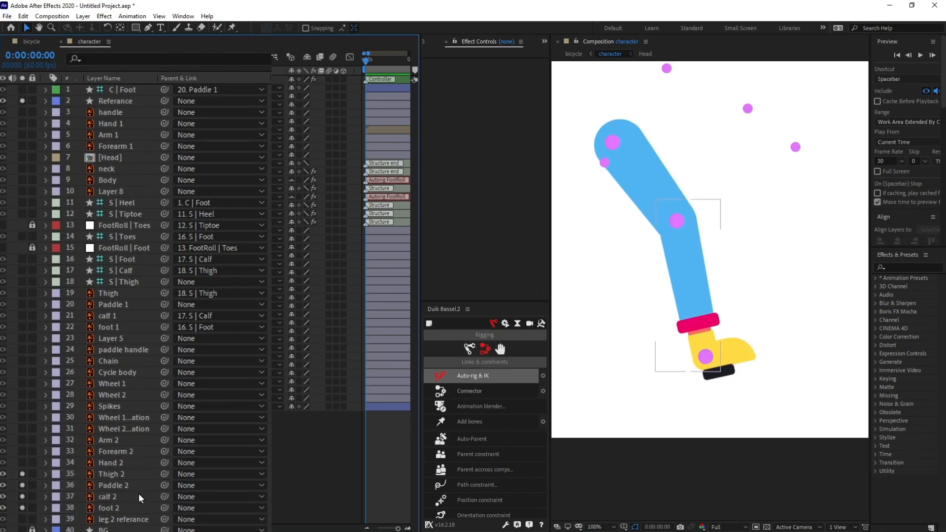
Step: Create a second Leg structure and position S | Thigh 2 on the hip's reference dot
click(468, 349)
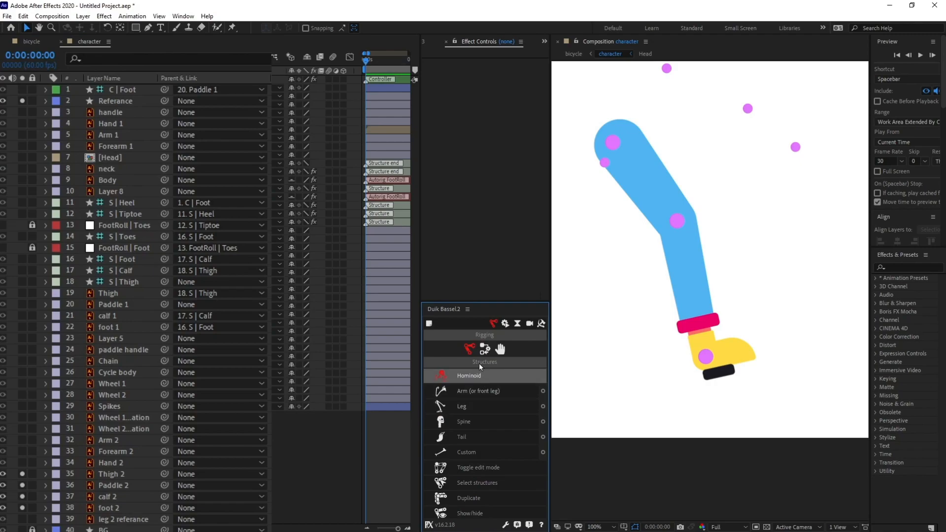
click(469, 405)
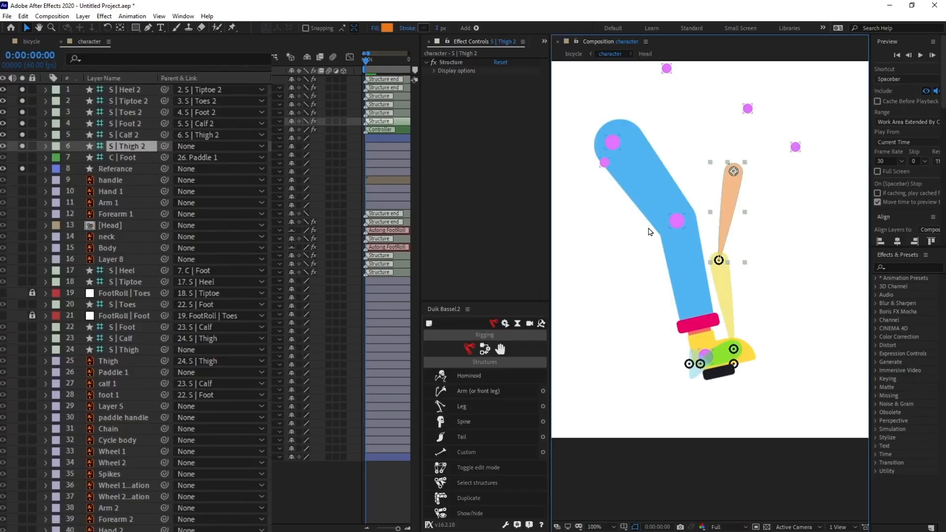
drag(733, 172, 612, 143)
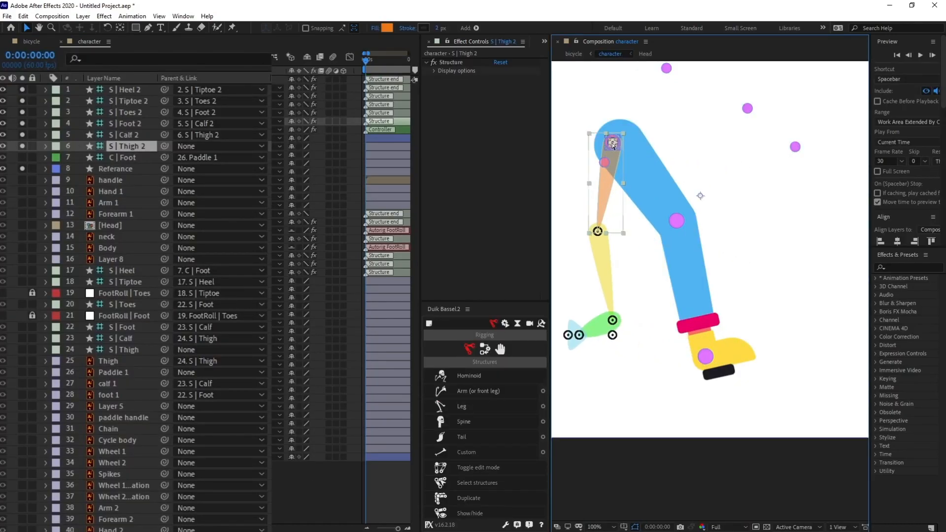
Step: Position S | Calf 2 on the knee's reference dot and S | Foot 2 on the ankle's reference dot
click(602, 252)
drag(601, 253, 675, 222)
scroll(708, 345, up, 2)
drag(671, 270, 703, 363)
Step: Position S | Toes 2, S | Tiptoe 2 and S | Heel 2 at the ball, tip and heel of the yellow shoe respectively
drag(637, 392, 772, 378)
click(124, 147)
scroll(798, 368, down, 1)
click(778, 340)
scroll(684, 350, up, 1)
drag(778, 340, 726, 327)
drag(688, 373, 680, 377)
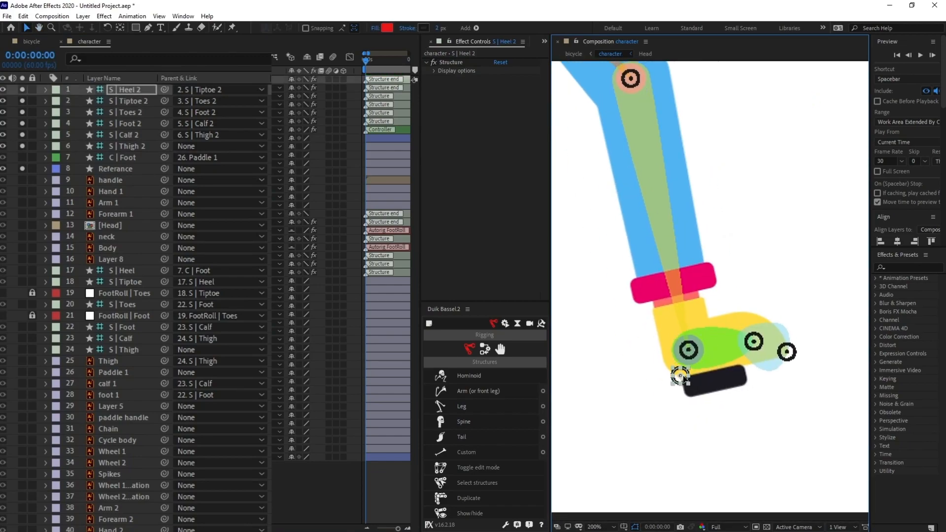
Step: Move the six second-leg structures, S | Heel 2 through S | Thigh 2, directly above the Thigh 2 layer
scroll(690, 369, down, 1)
drag(715, 341, 726, 372)
shift+click(119, 147)
shift+click(127, 91)
shift+click(128, 90)
drag(129, 140, 132, 531)
Step: Parent Thigh 2, calf 2 and foot 2 to S | Thigh 2, S | Calf 2 and S | Foot 2 respectively
click(123, 531)
click(388, 423)
drag(122, 432, 100, 390)
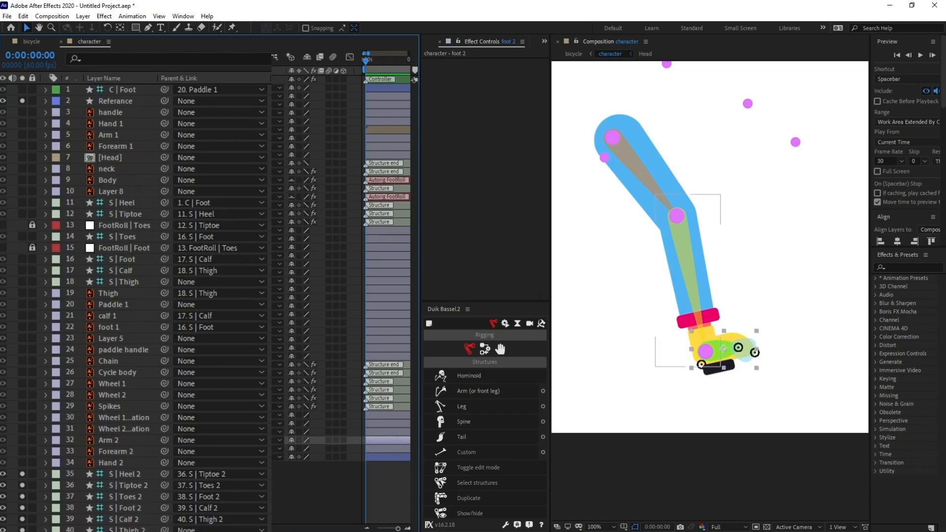
Step: Apply Auto-rig & IK to the second leg's structures and parent the C | Foot 2 controller to Paddle 2
click(123, 529)
shift+click(124, 474)
click(485, 349)
click(475, 377)
drag(165, 91, 127, 531)
click(127, 531)
click(315, 505)
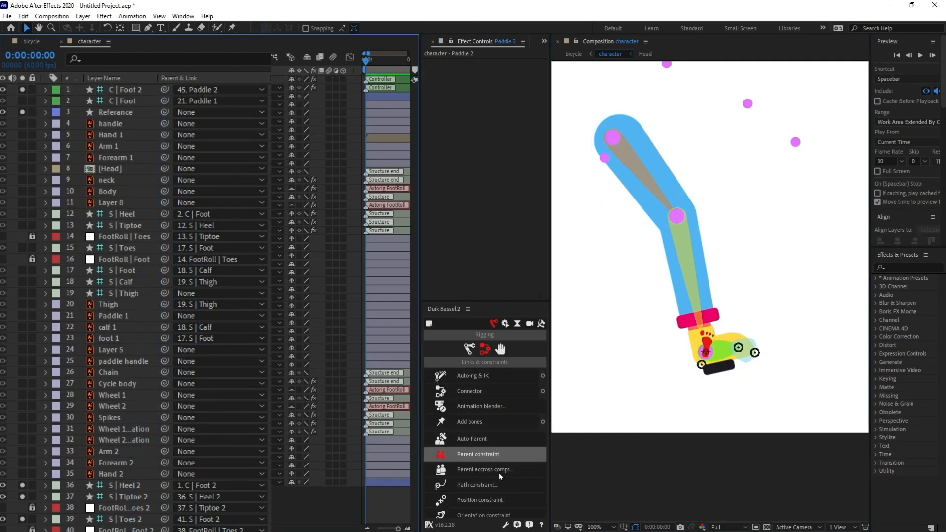
Step: Select all structures in the composition and turn off their visibility
click(469, 349)
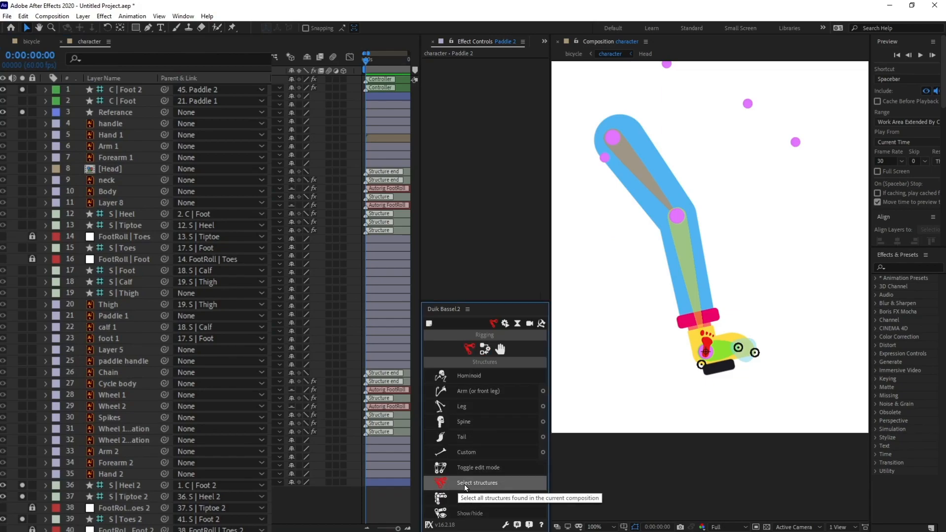
click(467, 487)
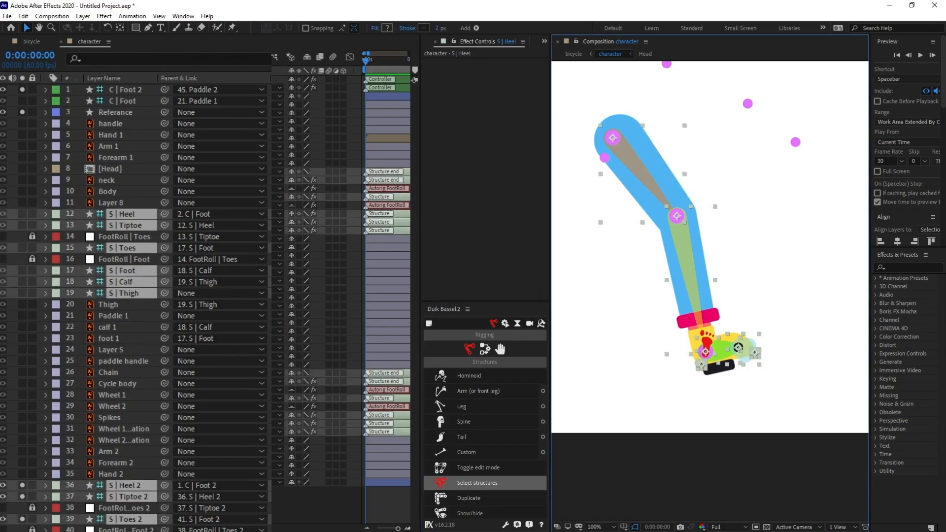
click(3, 214)
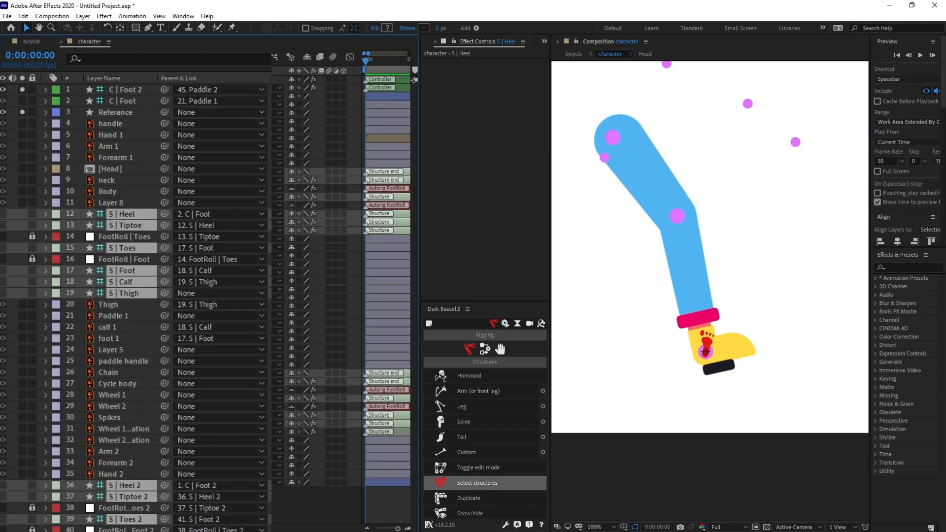
Step: Mark the leg structures except the two thigh ones as shy and hide the shy layers from the timeline
ctrl+click(129, 294)
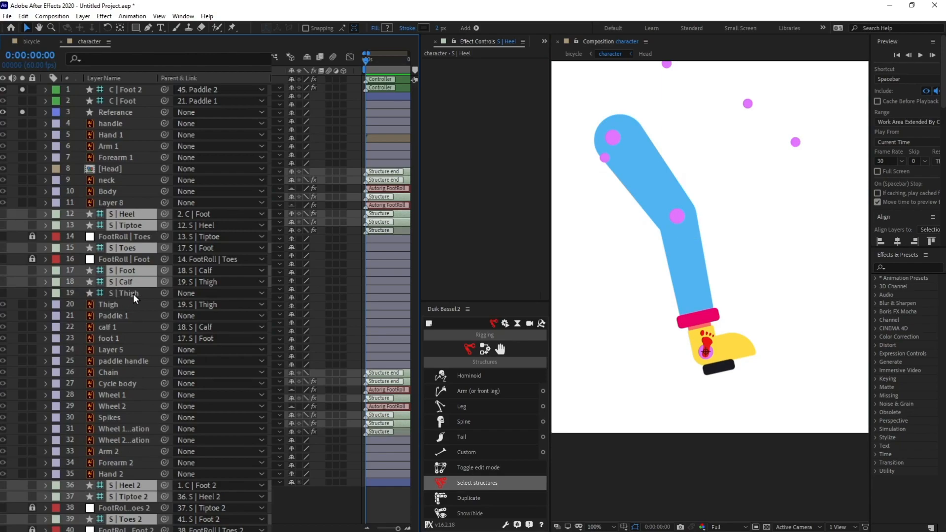
click(291, 222)
click(307, 57)
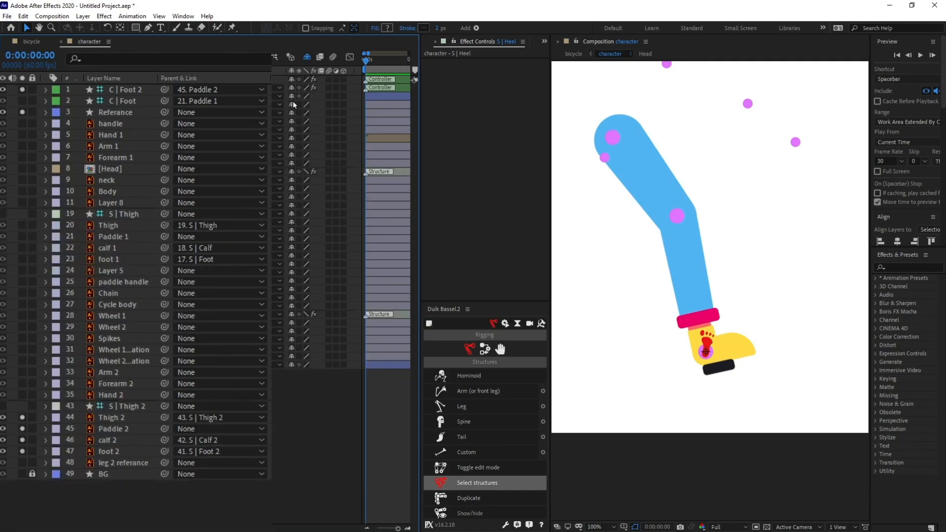
Step: Turn off solo for Thigh 2, Paddle 2, calf 2, foot 2 and Referance to show the full cyclist
drag(699, 285, 709, 308)
drag(22, 417, 22, 452)
click(22, 112)
scroll(611, 361, down, 2)
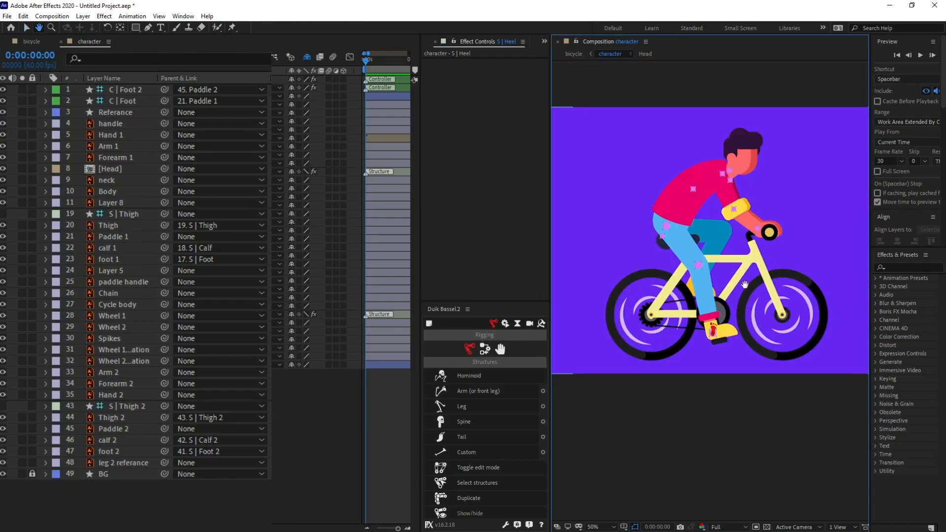
key(v)
click(125, 90)
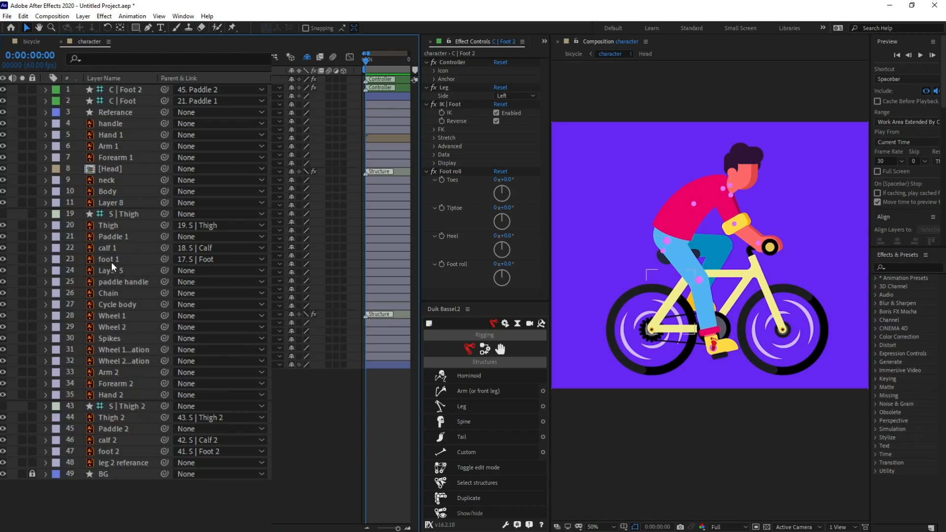
Step: Solo the Referance, handle, Hand 1, Arm 1 and Forearm 1 layers to isolate the front arm
click(120, 125)
shift+click(119, 148)
shift+click(130, 157)
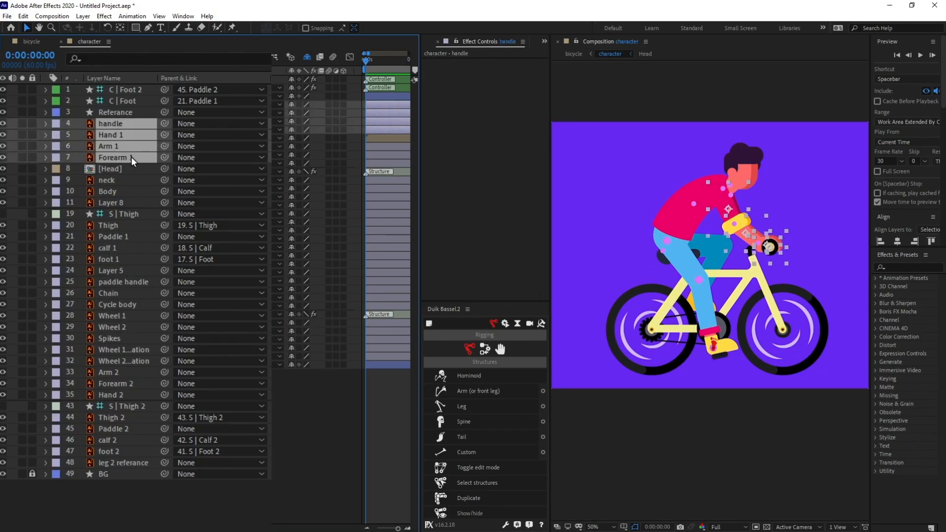
shift+click(121, 113)
click(22, 113)
scroll(614, 268, up, 1)
drag(613, 268, 592, 305)
click(400, 411)
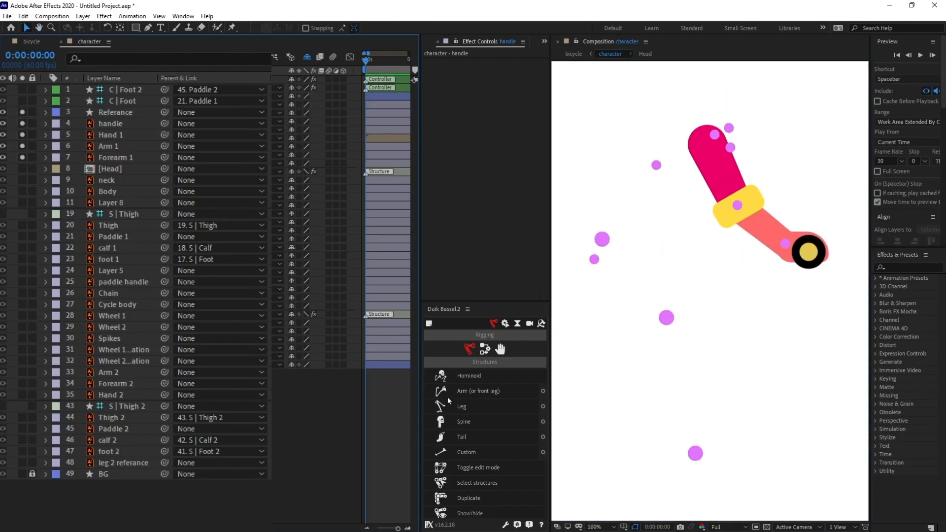
Step: Create an Arm structure and position S | Arm on the shoulder's reference dot and S | Forearm on the elbow's
click(473, 390)
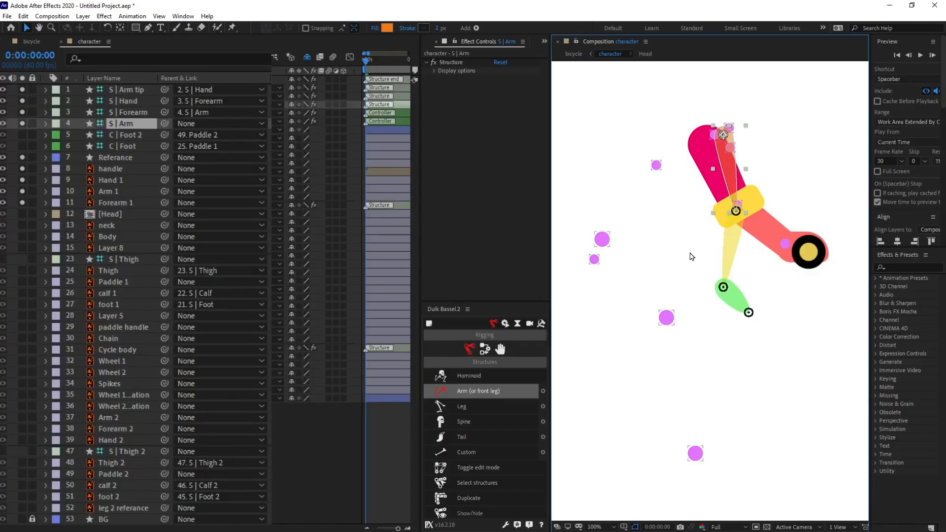
drag(684, 226, 676, 226)
scroll(678, 231, up, 1)
scroll(679, 231, up, 1)
drag(666, 322, 687, 313)
Step: Position S | Hand on the wrist's reference dot and S | Arm tip at the far end of the hand
drag(688, 509, 644, 441)
drag(617, 398, 743, 325)
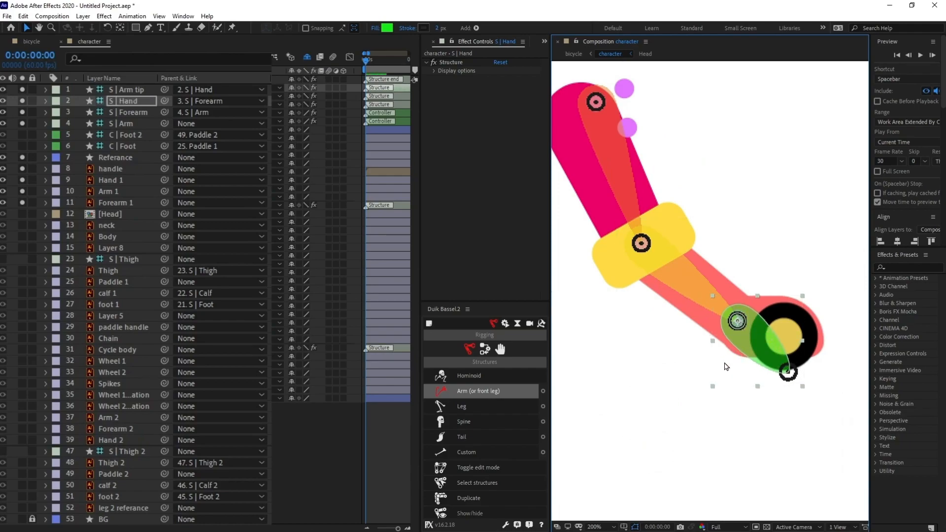
drag(720, 366, 706, 356)
click(126, 90)
drag(775, 361, 801, 346)
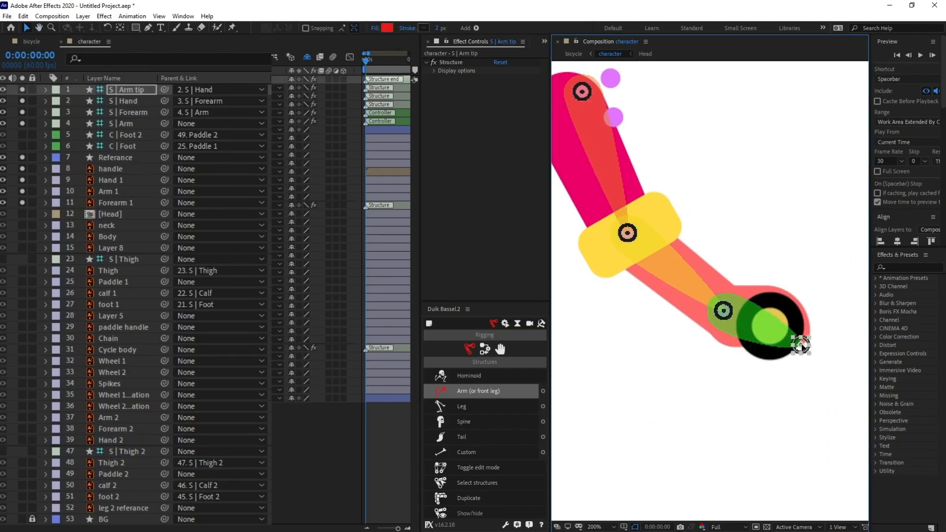
key(comma)
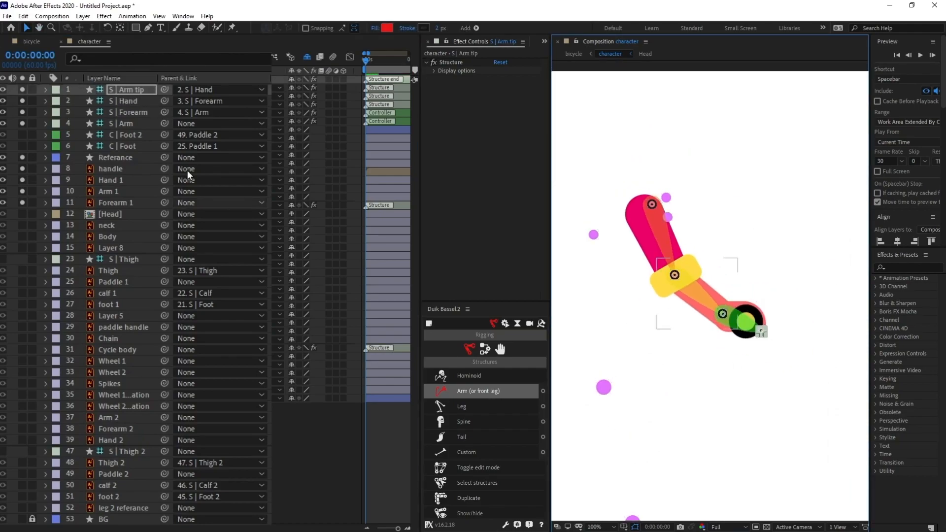
Step: Parent Forearm 1, Arm 1 and Hand 1 to the S | Forearm, S | Arm and S | Hand structures respectively
click(113, 203)
drag(164, 201, 133, 123)
drag(164, 179, 136, 162)
Step: Move the four arm structures directly above the handle layer and apply Auto-rig & IK to them
click(122, 124)
shift+click(129, 90)
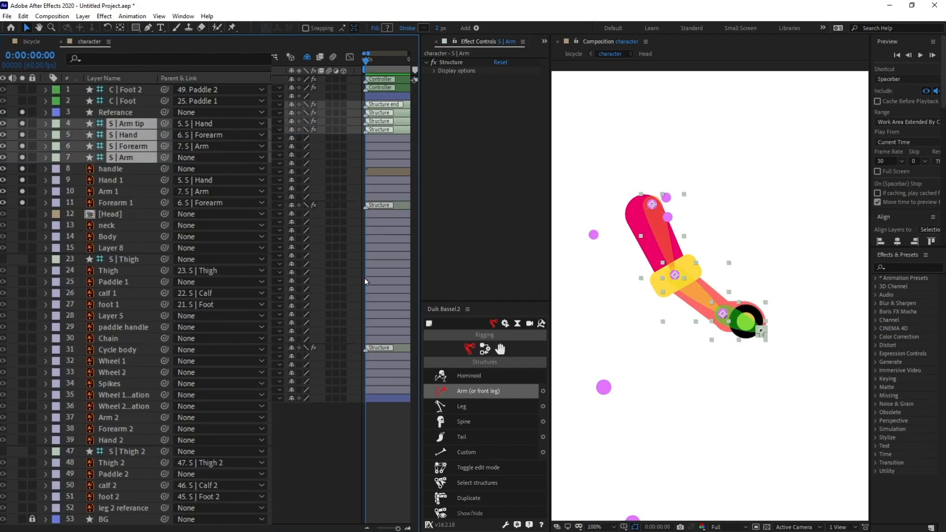
click(484, 348)
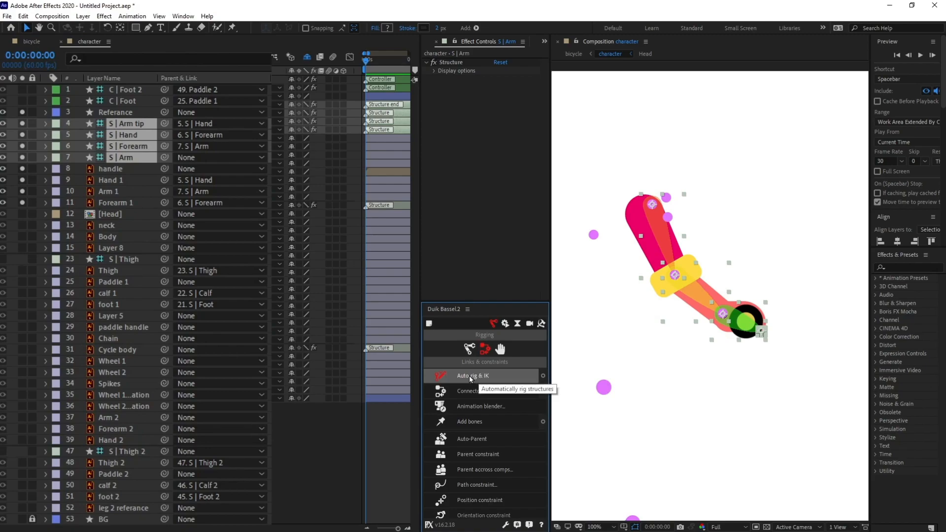
click(469, 376)
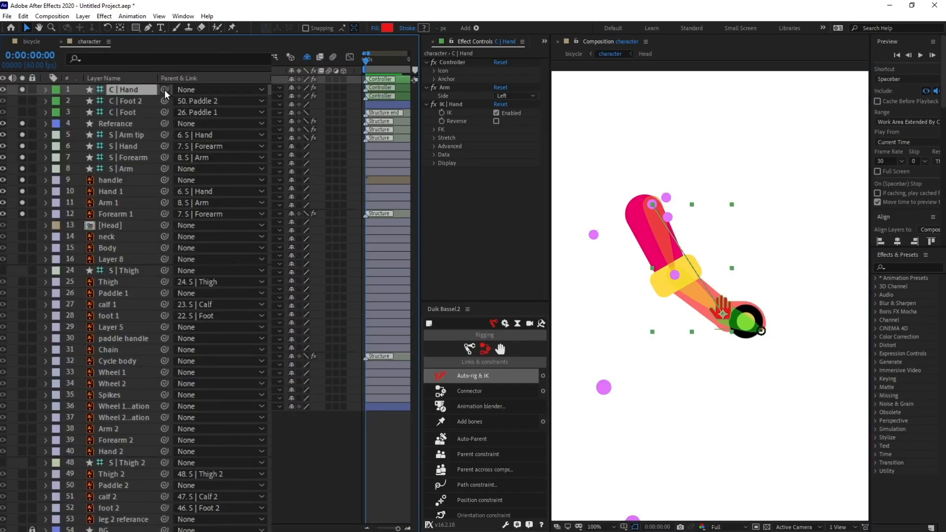
Step: Parent the C | Hand controller to the handle layer and turn off solo on the four arm structures
drag(162, 89, 119, 181)
click(119, 181)
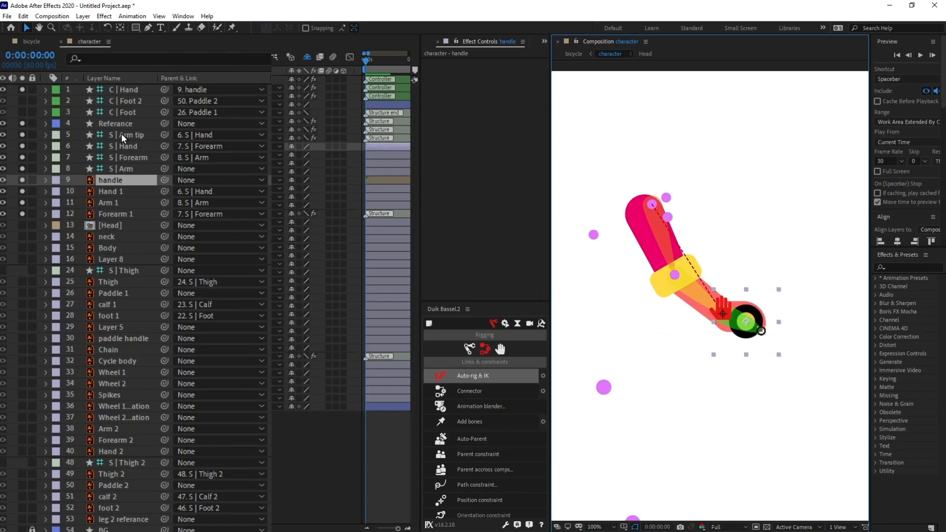
click(121, 134)
shift+click(125, 168)
click(23, 167)
Step: Shy the S | Arm tip, S | Hand and S | Forearm layers and turn off solo on all remaining layers
click(126, 178)
click(129, 171)
click(140, 158)
key(ctrl+shift+Up)
key(ctrl+shift+Up)
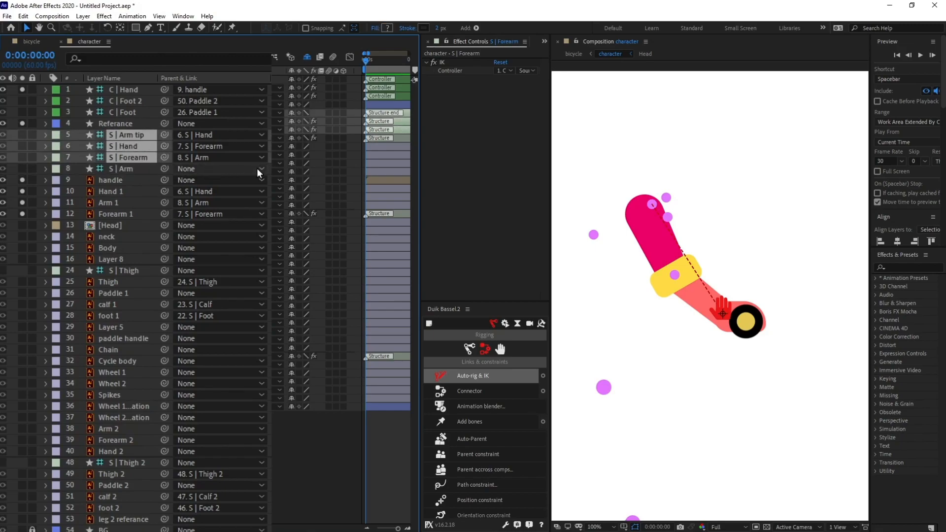
click(291, 129)
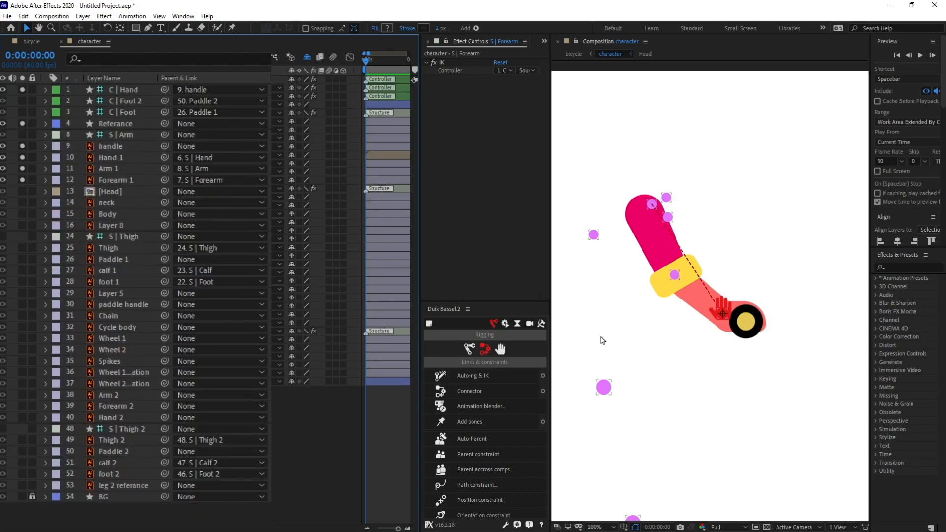
drag(24, 91, 24, 181)
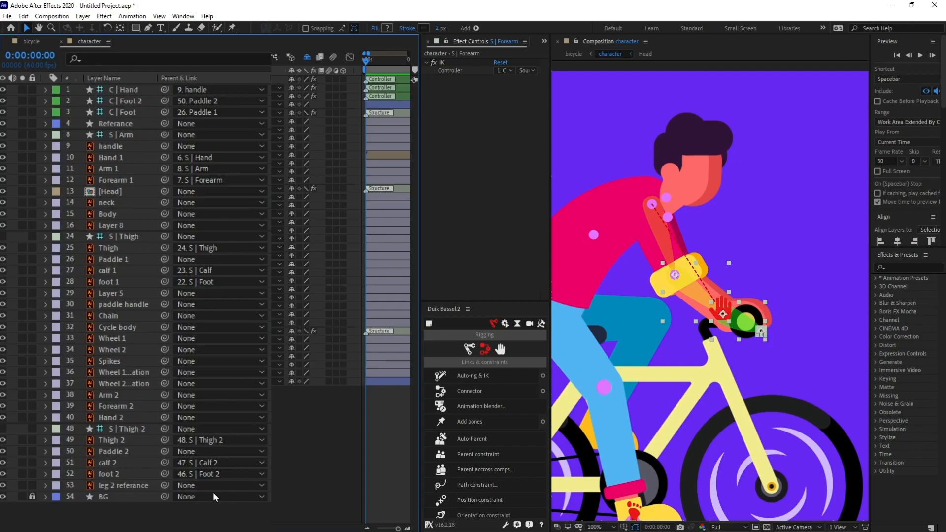
Step: Solo the Arm 2, Forearm 2 and Hand 2 layers and create an Arm structure for them
click(105, 395)
shift+click(111, 418)
click(22, 417)
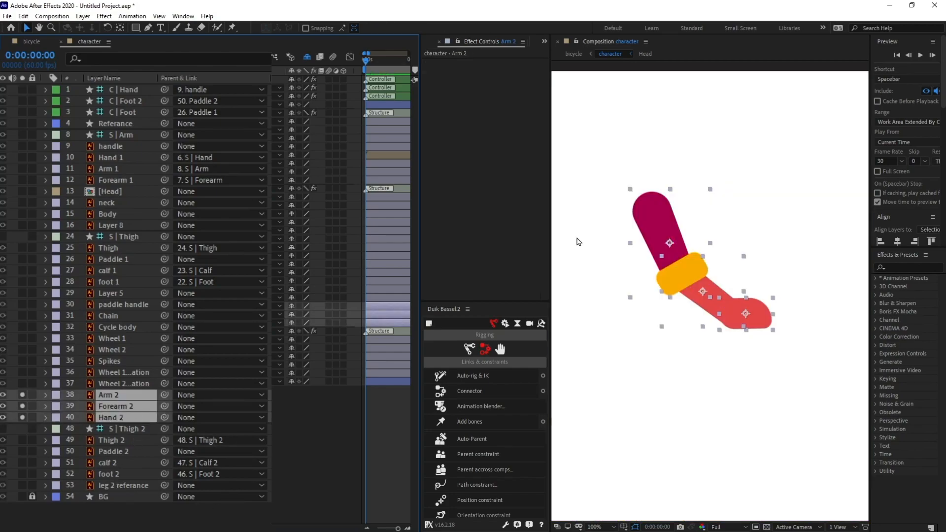
click(470, 349)
click(486, 391)
Step: Position the new arm structures over the joints of the far arm, from the shoulder to the hand
click(665, 281)
drag(664, 282, 675, 276)
drag(677, 335, 667, 307)
drag(656, 323, 759, 297)
Step: Move the four new arm structures directly above the Arm 2 layer and turn off solo on the far arm's layers
click(140, 91)
click(129, 90)
shift+click(132, 124)
drag(132, 124, 129, 435)
click(126, 395)
shift+click(114, 463)
click(22, 463)
click(116, 124)
click(22, 123)
Step: Parent Hand 2, Forearm 2 and Arm 2 to the S | Hand 2, S | Forearm 2 and S | Arm 2 structures respectively
drag(165, 462, 132, 407)
drag(164, 451, 139, 418)
drag(165, 440, 132, 429)
Step: Hide the far arm's four structures and shy S | Arm tip 2, S | Hand 2 and S | Forearm 2
click(136, 417)
shift+click(131, 395)
drag(3, 395, 3, 429)
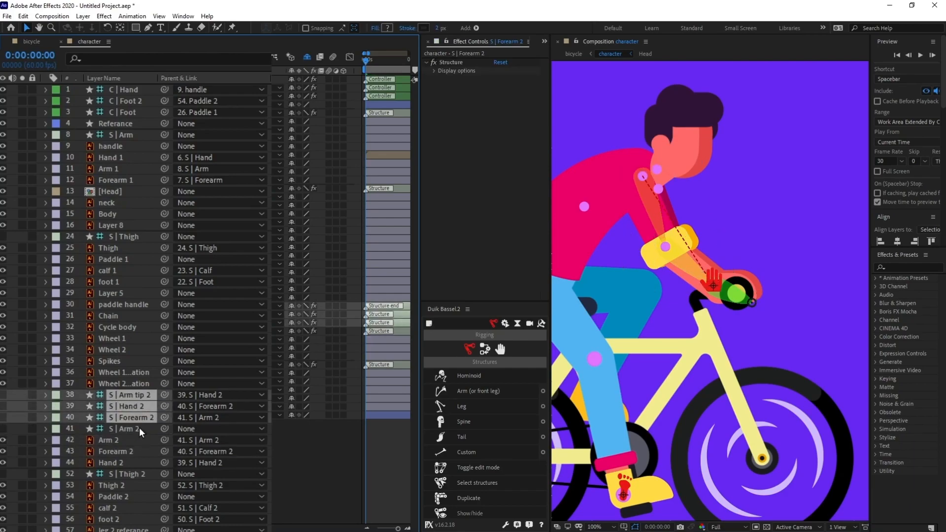
key(Delete)
scroll(605, 319, down, 2)
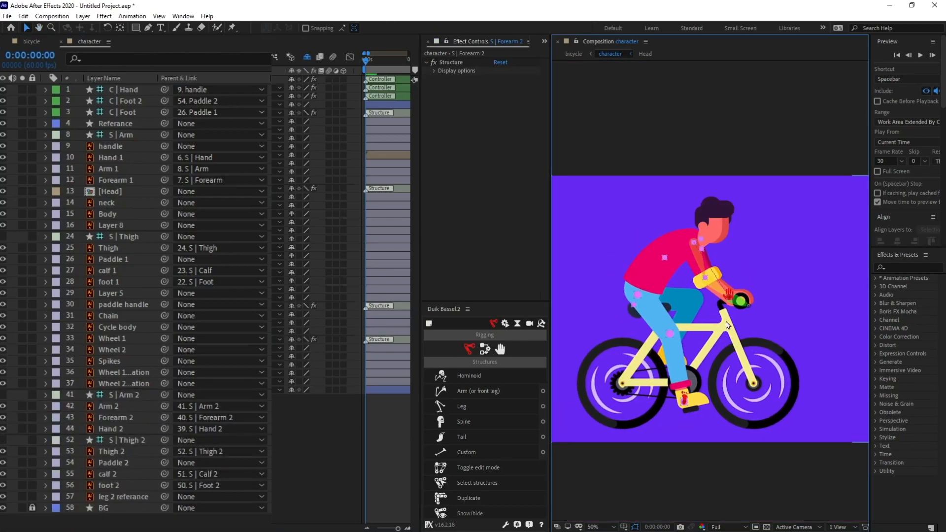
scroll(706, 287, up, 2)
key(v)
click(730, 491)
click(3, 135)
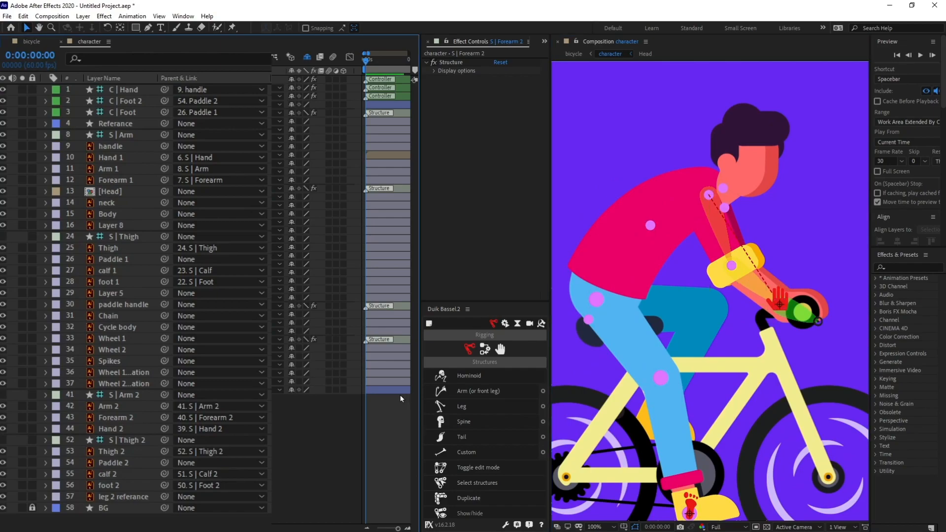
click(478, 466)
Step: Solo the Body and Referance layers to isolate the torso with its joint dots
click(109, 217)
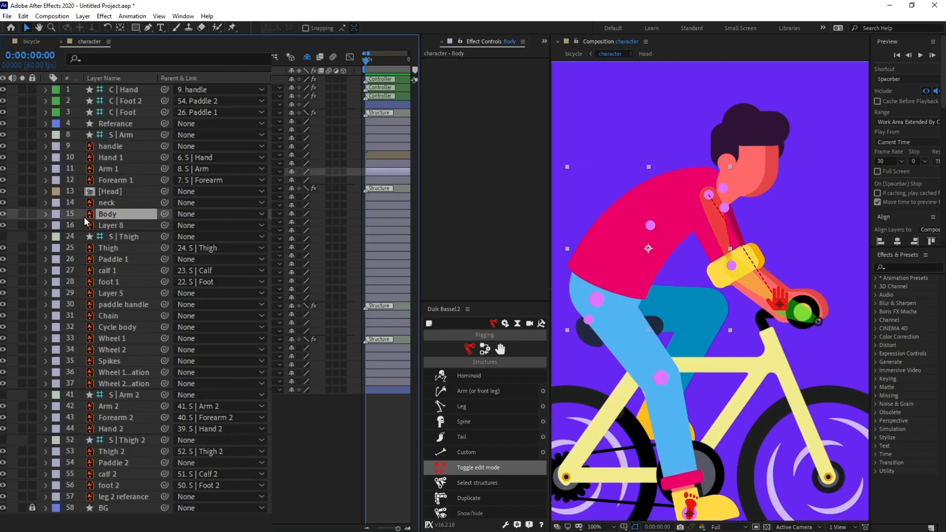
ctrl+click(127, 122)
click(22, 123)
click(121, 216)
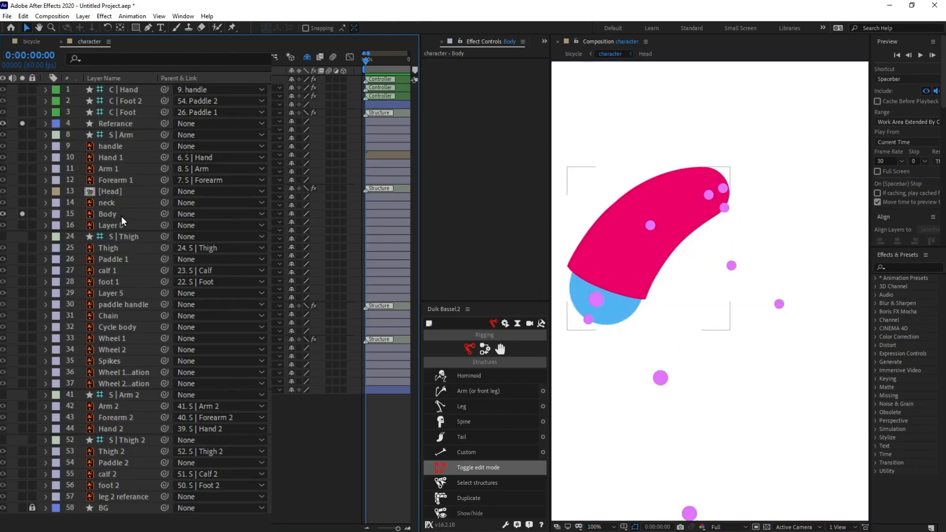
scroll(639, 255, down, 2)
scroll(639, 255, up, 2)
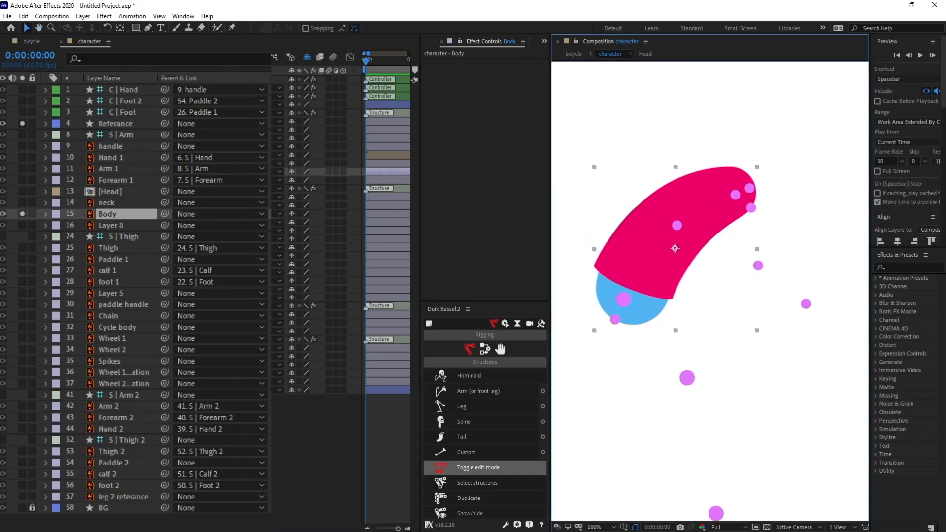
Step: Add three puppet pins to the Body layer on the reference dots at the hip, mid-back and neck
click(232, 28)
click(120, 214)
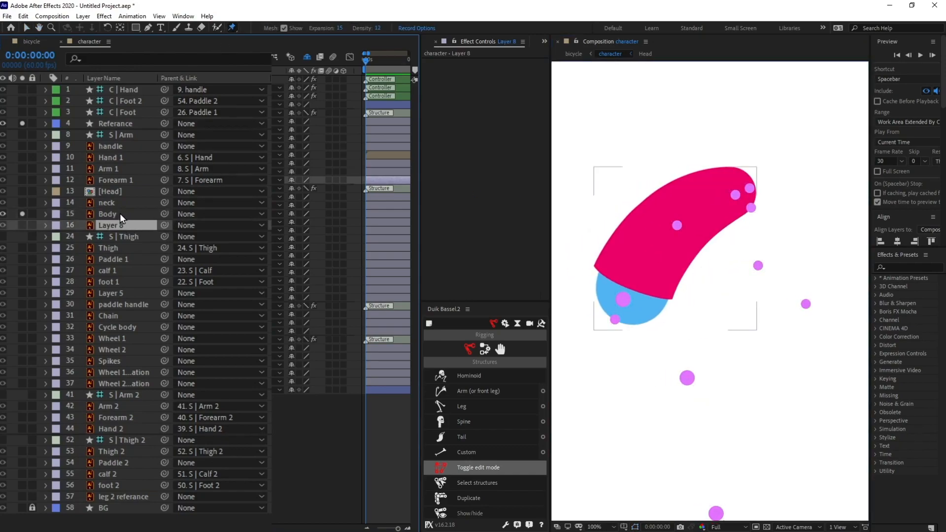
click(617, 317)
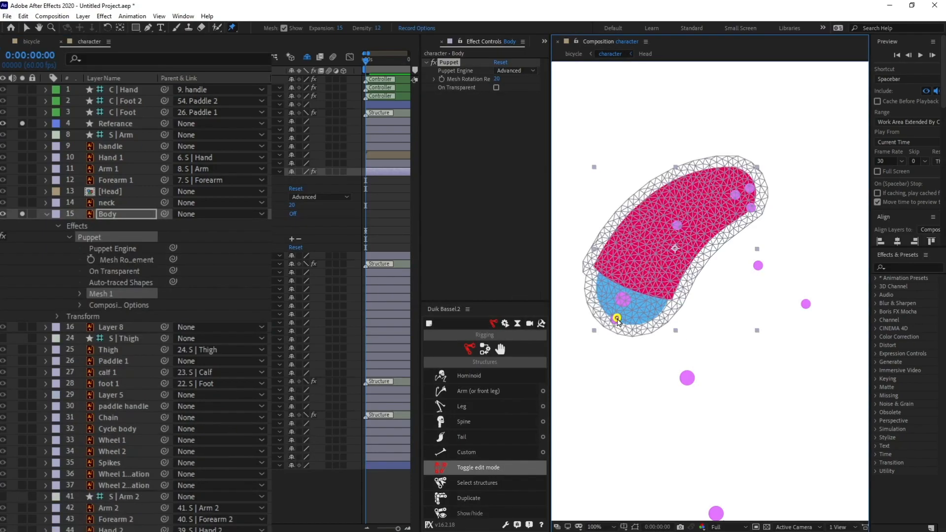
click(677, 224)
click(750, 188)
Step: Add Duik bones to the Puppet effect of the Body layer
click(98, 238)
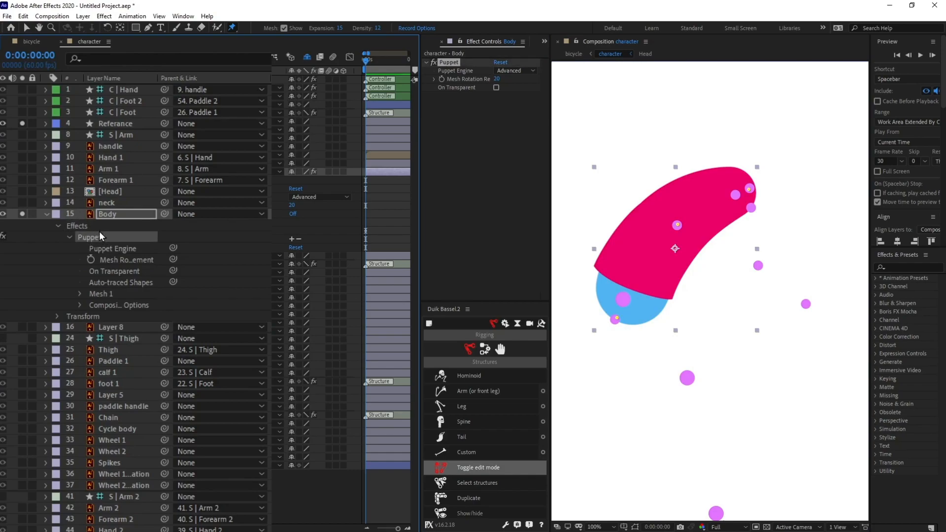
click(484, 349)
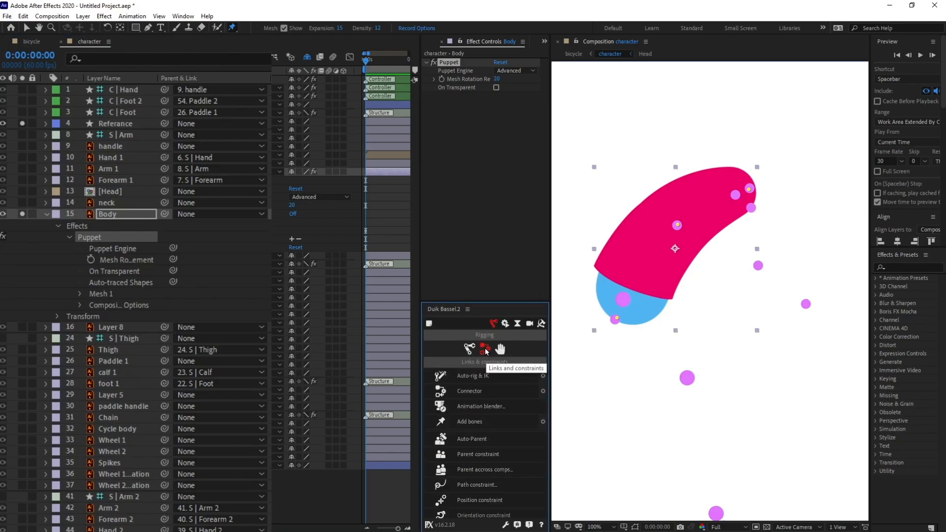
click(468, 424)
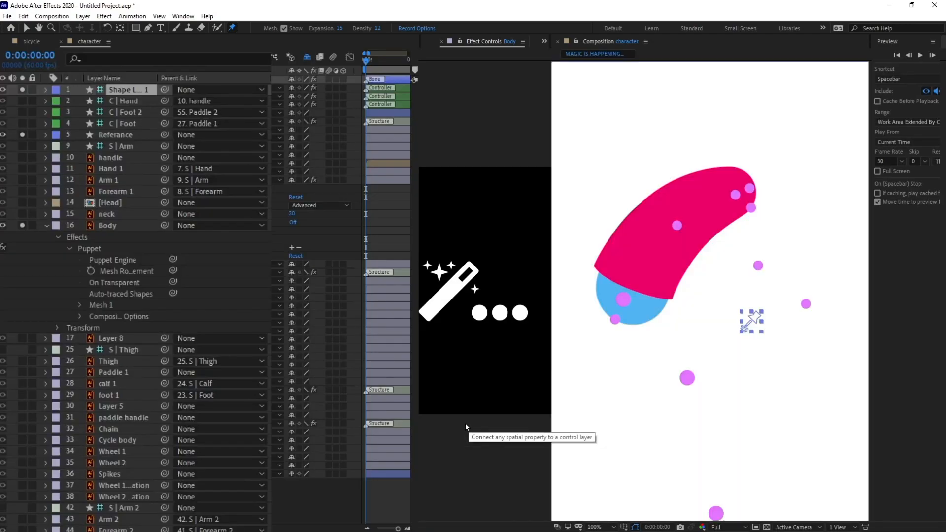
key(v)
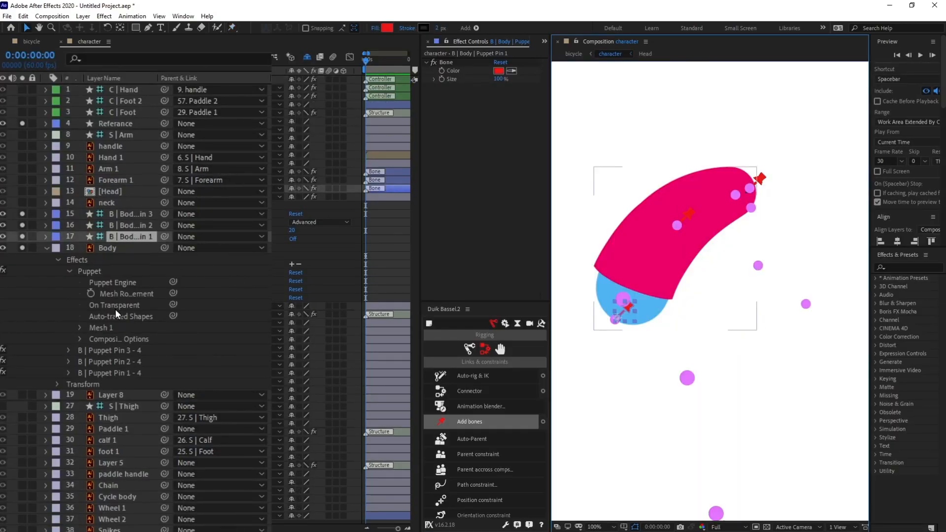
Step: Rename the three body bones Hip, spine and neck, starting from the lowest one
shift+click(128, 217)
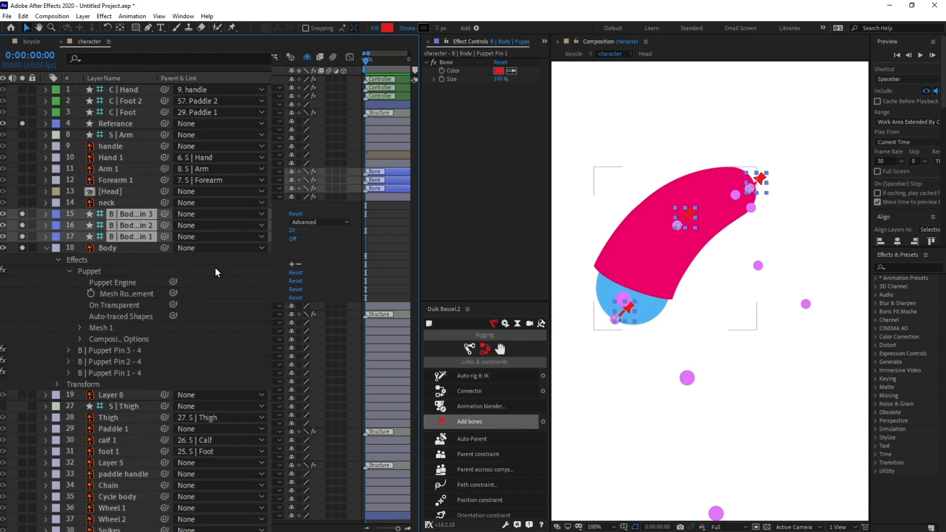
click(215, 267)
click(125, 236)
key(Return)
text(Hip)
key(Return)
key(ctrl+Up)
key(Return)
text(spine)
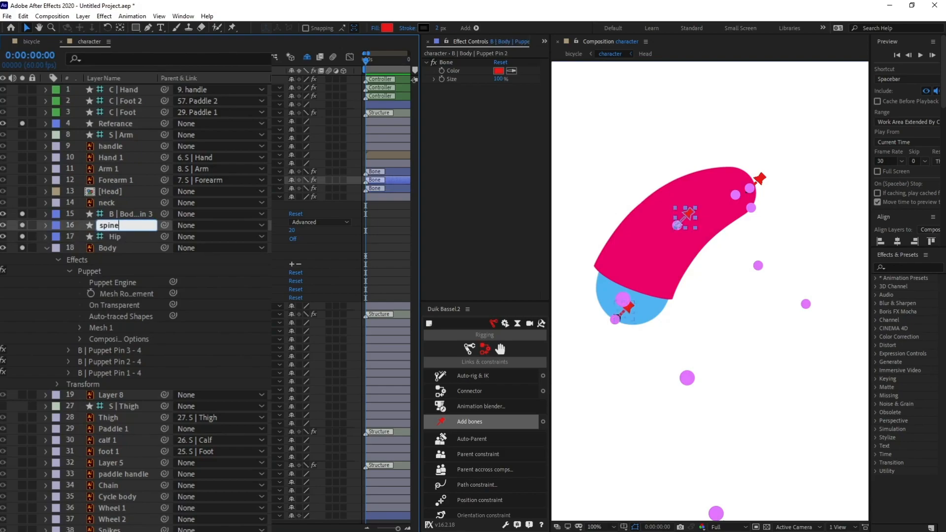
key(Return)
key(ctrl+Up)
key(Return)
text(neck)
key(Return)
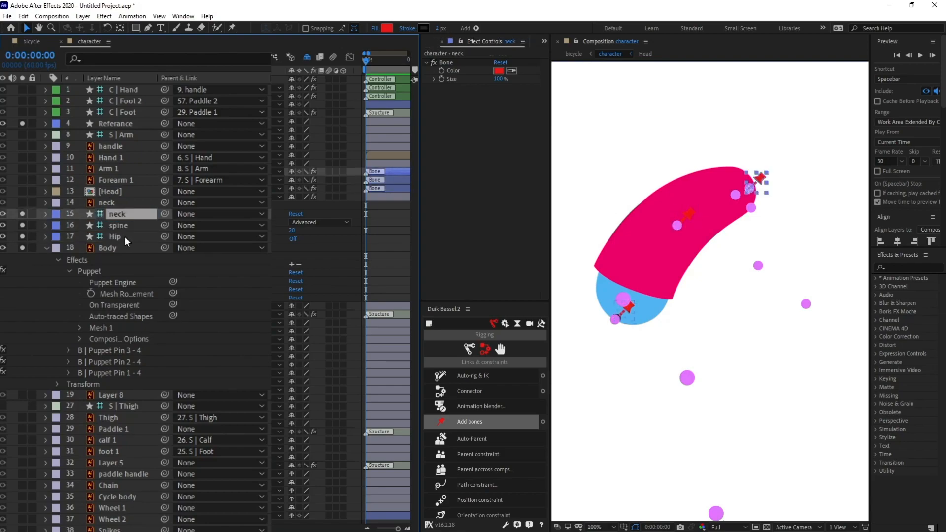
Step: Parent the neck bone to the spine bone and the spine bone to the Hip bone
drag(164, 214, 133, 237)
click(155, 229)
click(133, 237)
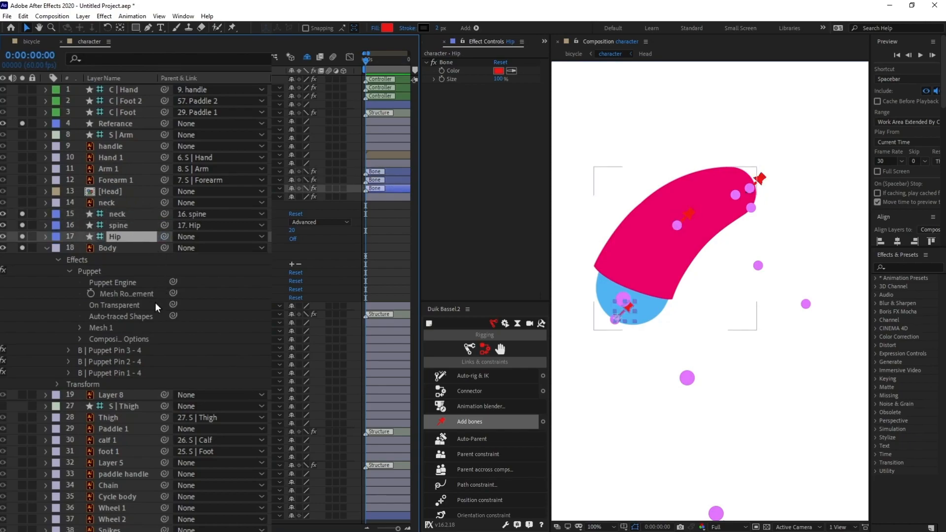
Step: Parent S | Thigh to the Hip bone, the neck artwork to the neck bone and the Head to the neck artwork
click(135, 408)
drag(164, 405, 117, 237)
click(117, 237)
click(116, 206)
drag(164, 202, 123, 202)
click(138, 192)
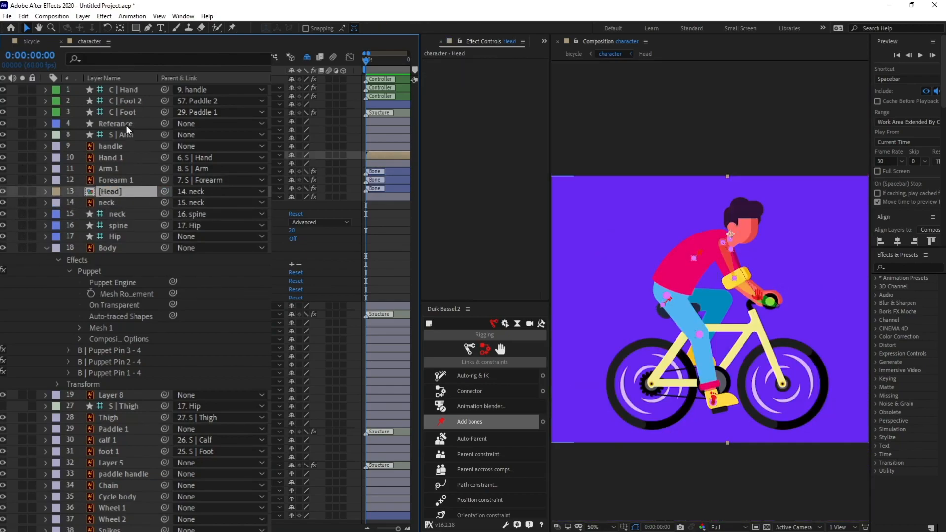
Step: Delete the Referance and leg 2 referance layers
click(125, 125)
key(Delete)
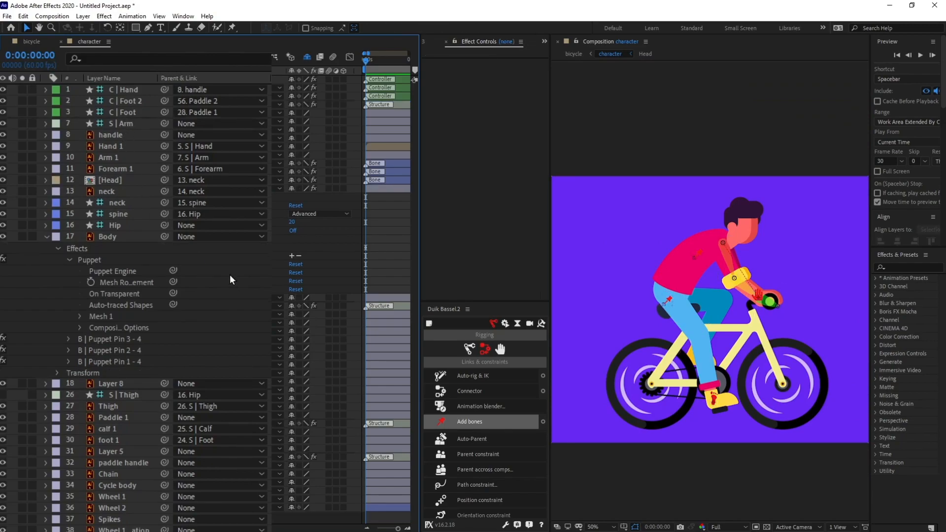
click(123, 499)
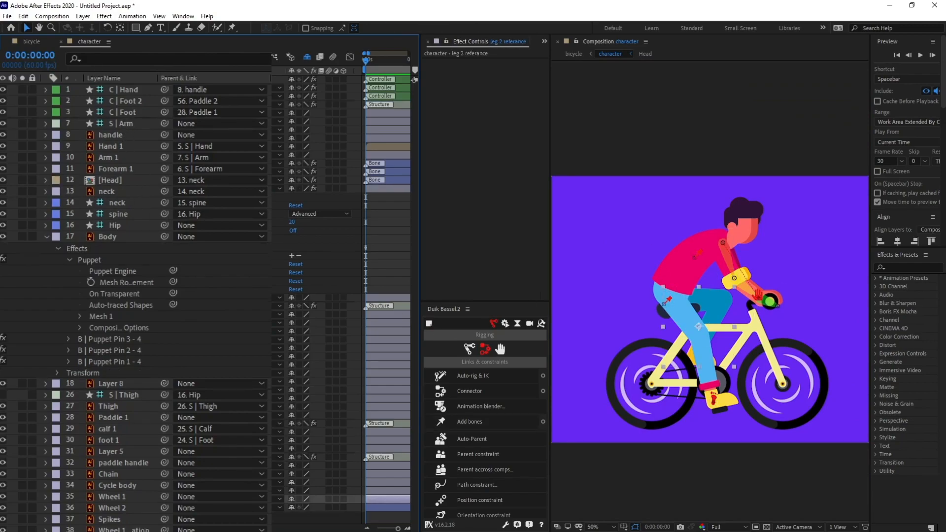
key(Delete)
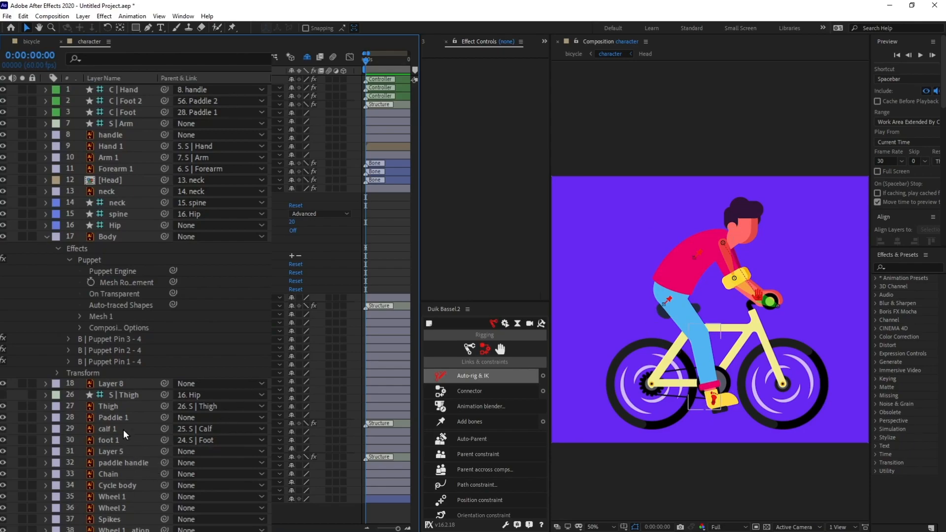
Step: Solo the paddle handle layer, duplicate it and move the duplicate down the layer stack
click(122, 466)
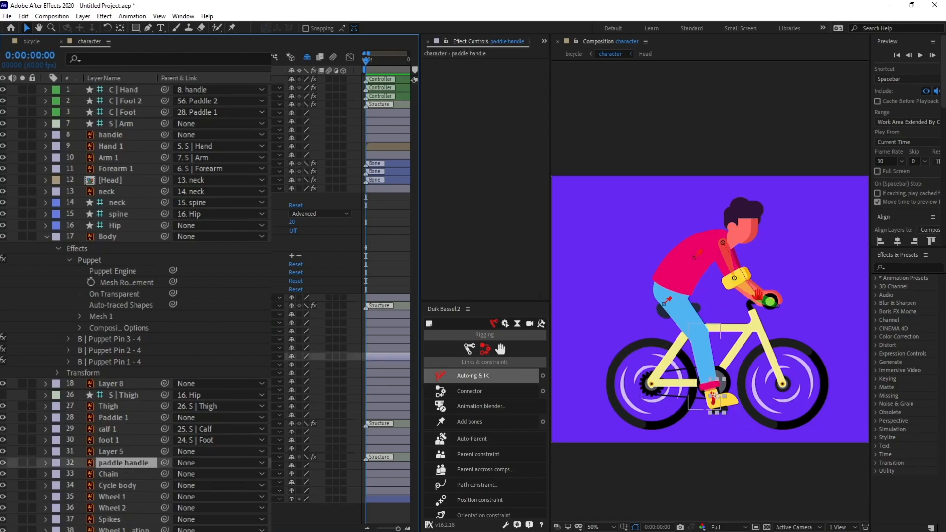
click(22, 463)
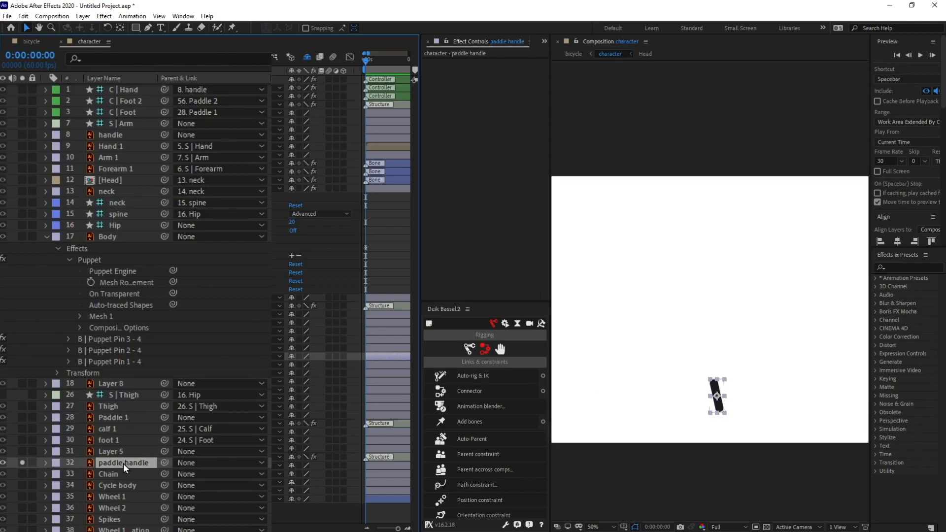
key(ctrl+d)
drag(124, 464, 128, 531)
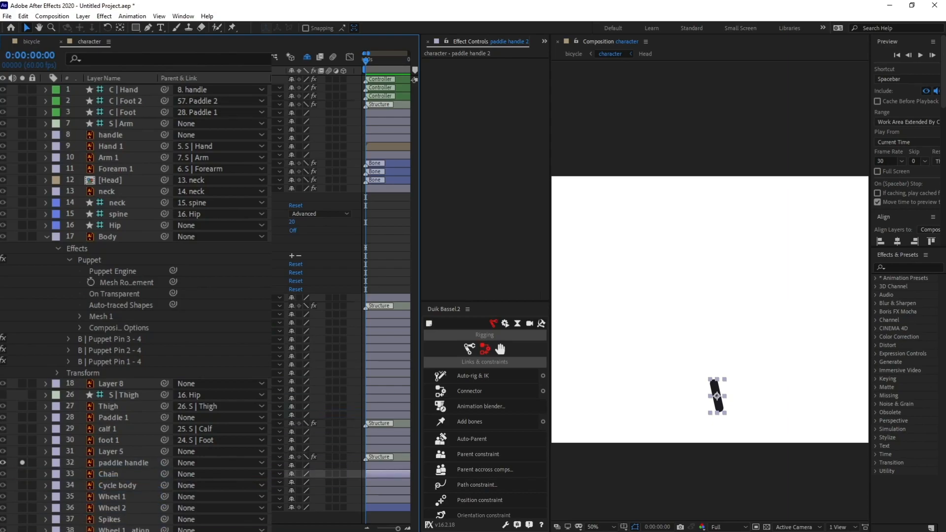
Step: Add a puppet pin at each end of the original paddle handle, first the upper end and then the lower
click(110, 464)
scroll(695, 384, up, 1)
drag(791, 396, 725, 269)
click(232, 28)
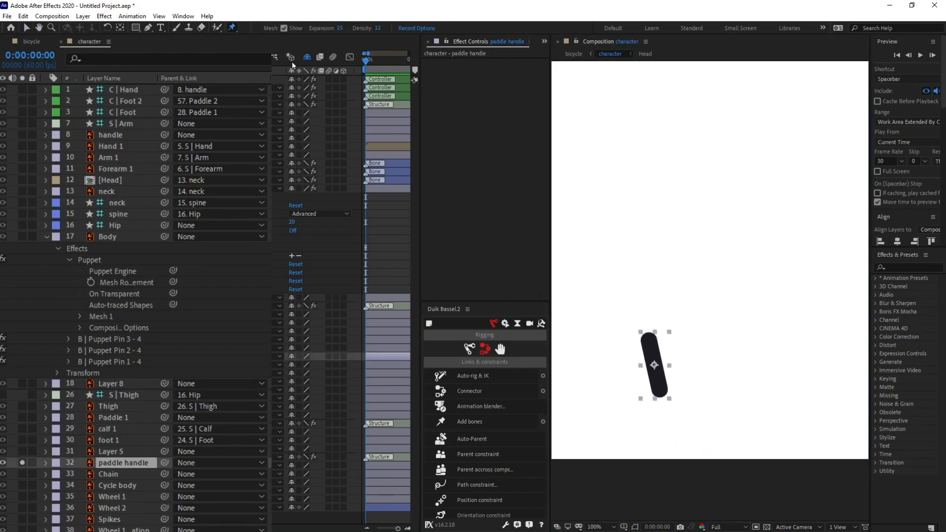
click(649, 338)
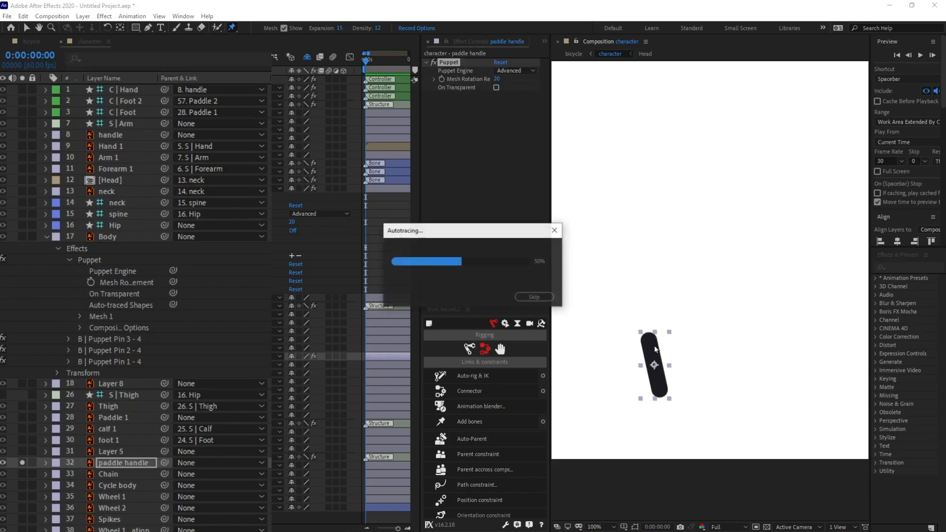
click(662, 388)
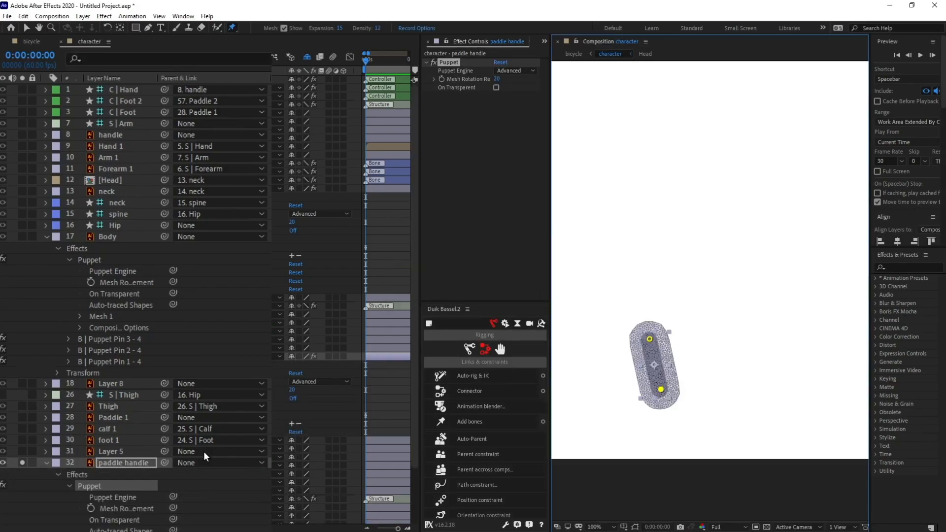
Step: Add Duik bones to the Puppet effect of the paddle handle layer
click(104, 476)
click(99, 487)
click(472, 422)
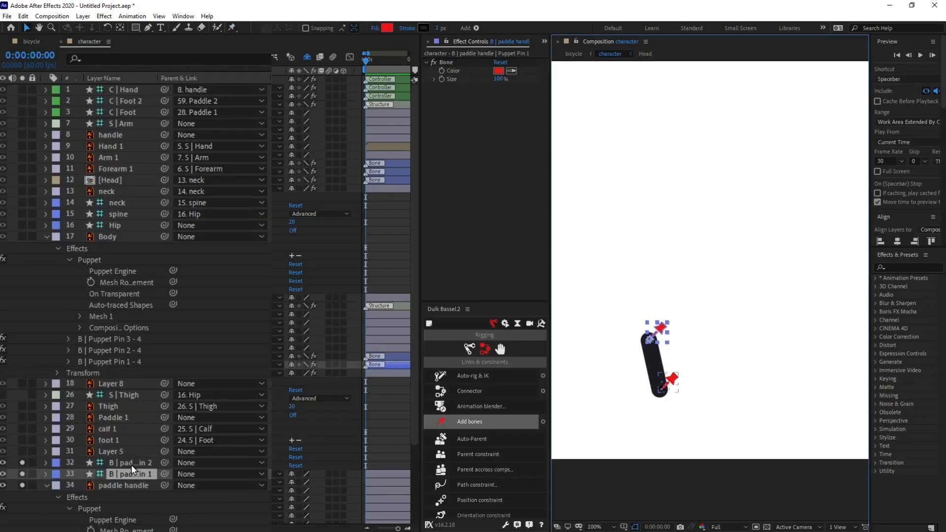
Step: Rename the two bones of the original paddle handle, the upper one 1.1 and the lower one 2.1
click(129, 472)
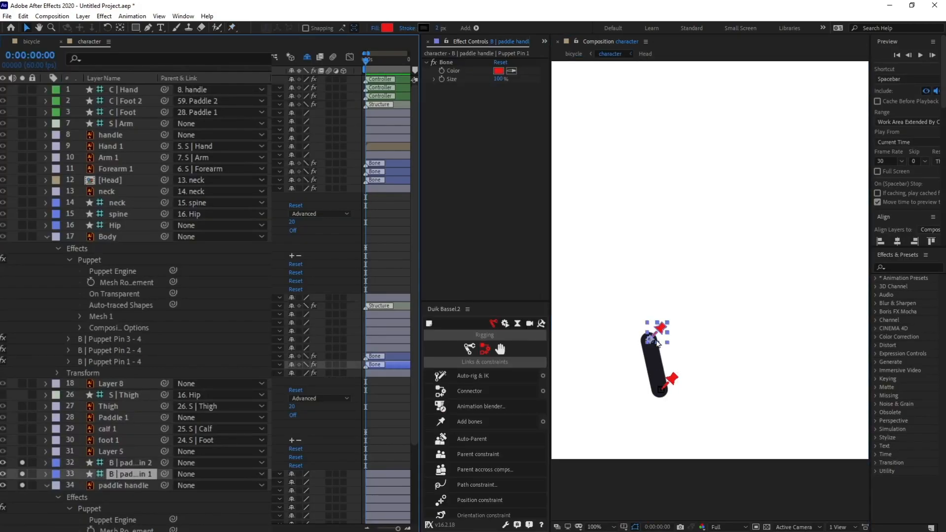
key(Return)
text(1)
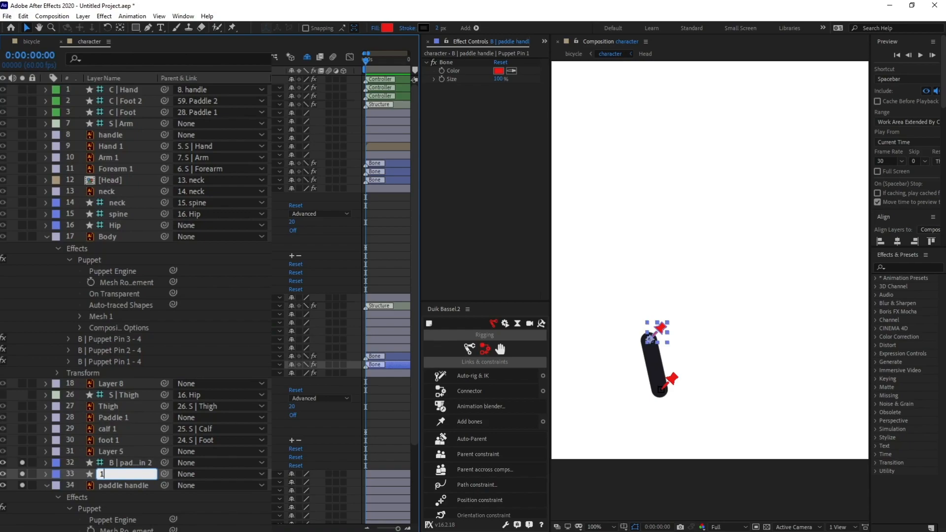
text(.1)
click(125, 465)
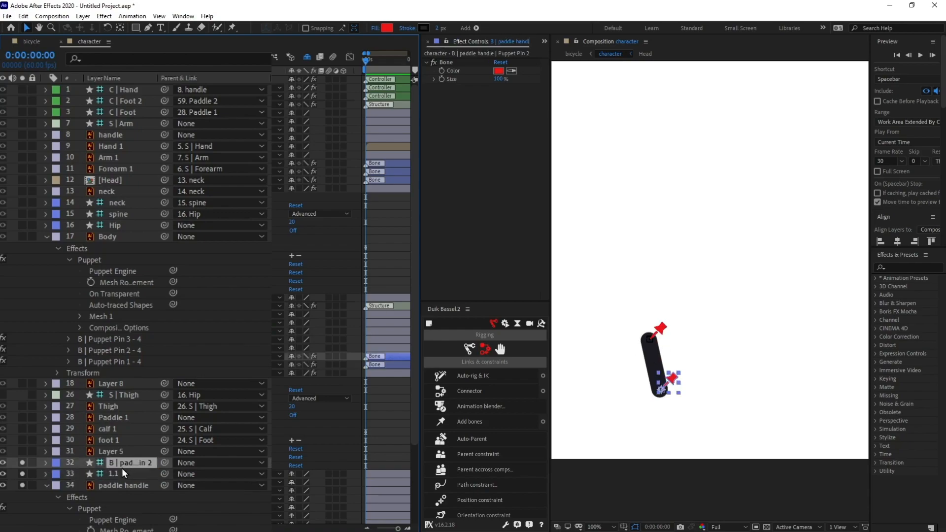
key(Return)
text(2.1)
key(Return)
Step: Add puppet pins at the upper and lower ends of the soloed paddle handle 2 layer and generate Duik bones from them
scroll(123, 462, down, 5)
scroll(123, 345, down, 3)
scroll(51, 493, down, 2)
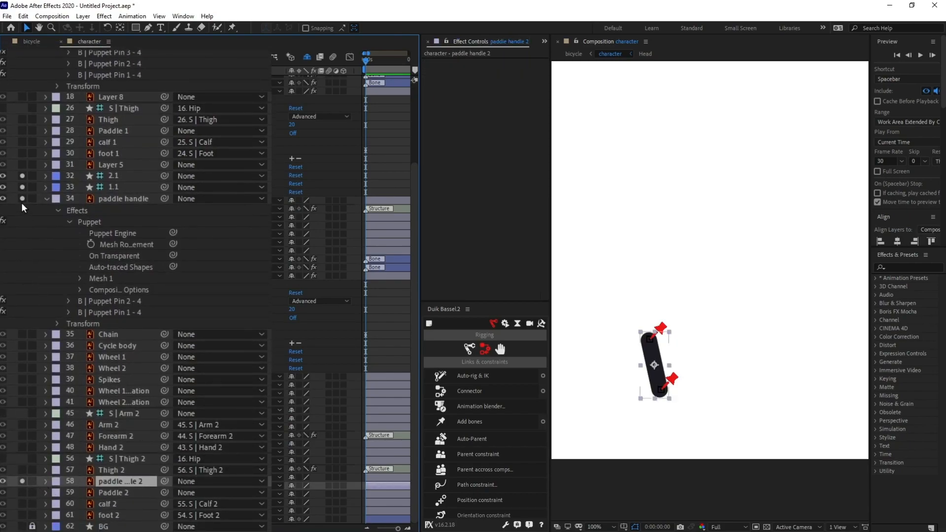
click(24, 177)
click(231, 27)
click(650, 338)
click(661, 389)
key(v)
click(97, 471)
click(469, 421)
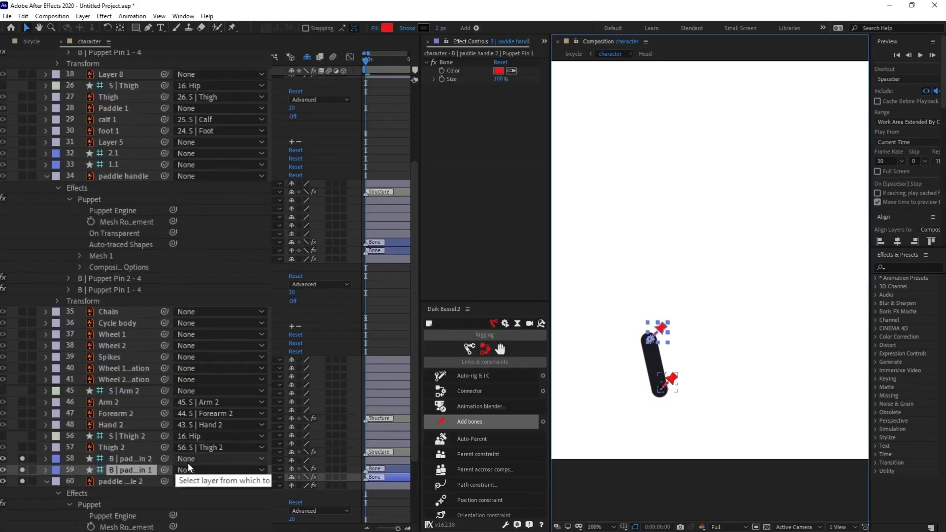
Step: Rename the upper and lower bones of paddle handle 2 as 1.2 and 2.2, and take the layers out of solo
scroll(204, 485, down, 3)
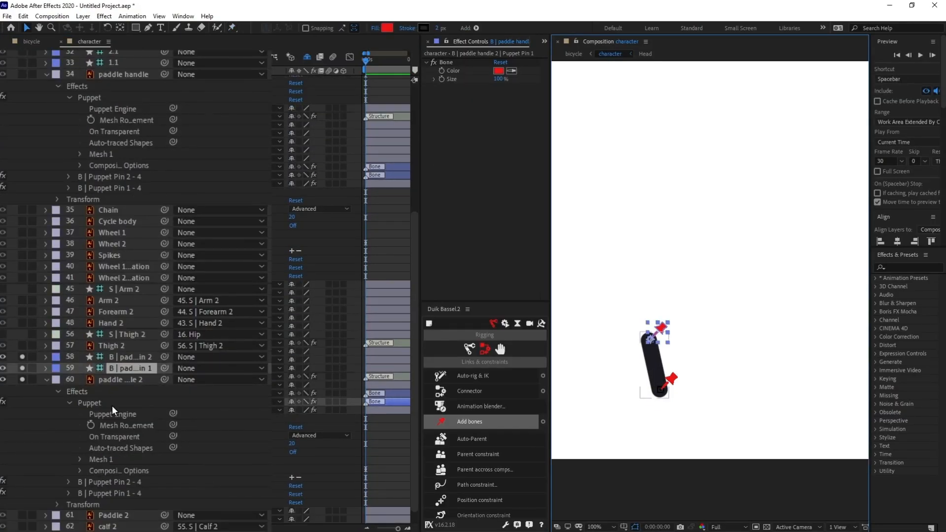
key(Return)
text(1.2)
key(Return)
click(138, 357)
key(Return)
text(2.2)
key(Return)
click(123, 369)
click(123, 358)
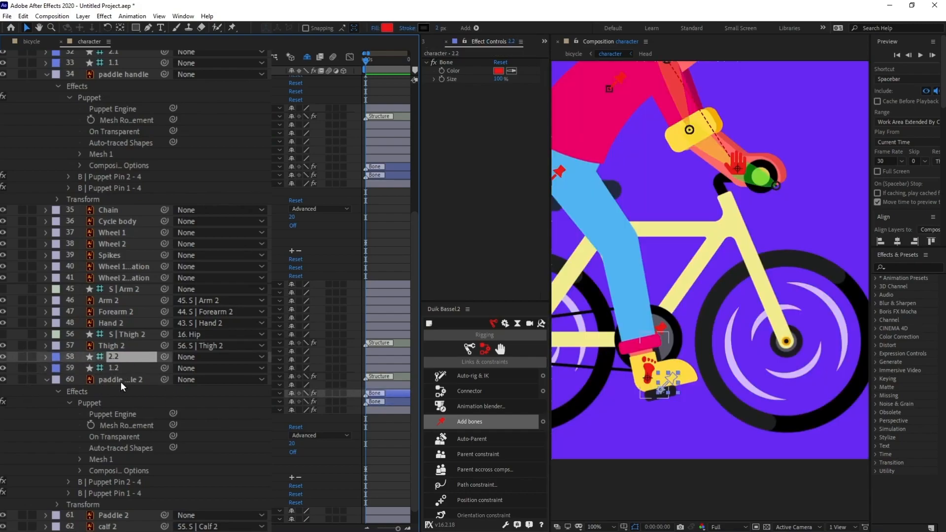
Step: Parent bones 1.1 and 1.2 together to the Cycle body layer
scroll(185, 410, up, 3)
drag(421, 259, 521, 259)
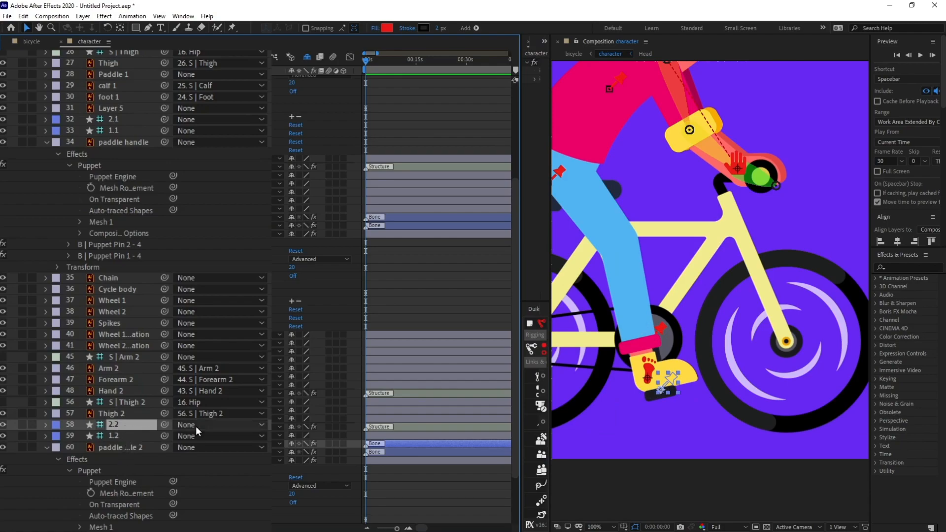
click(132, 438)
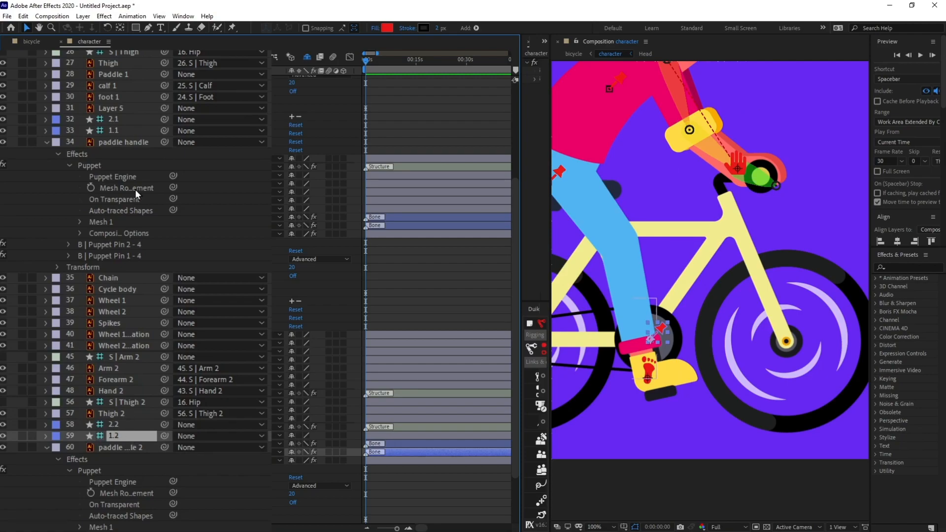
ctrl+click(127, 130)
drag(164, 130, 125, 291)
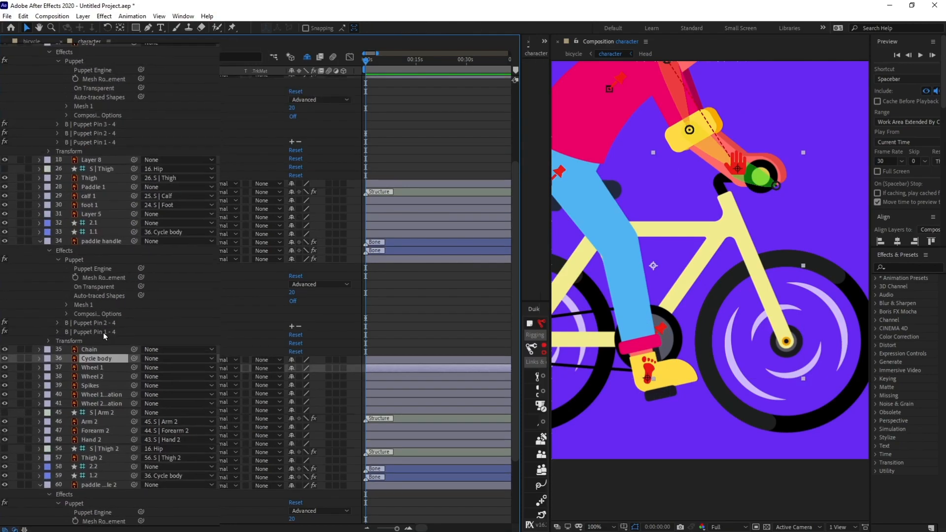
Step: Parent the Hip bone and the Chain layer to the Cycle body layer
scroll(104, 203, up, 3)
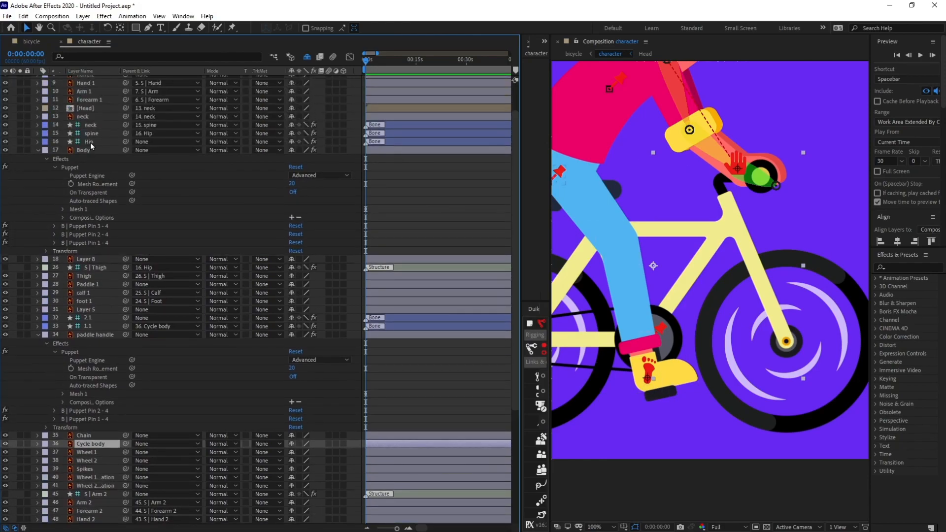
click(90, 143)
drag(126, 141, 94, 368)
scroll(109, 394, down, 3)
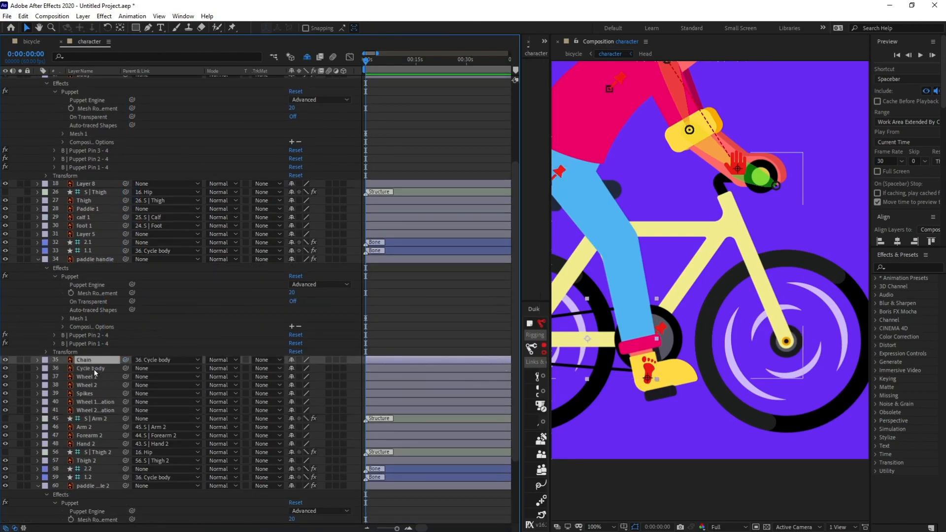
Step: Parent Wheel 1, Wheel 2, Spikes and the two remaining wheel layers below them to Cycle body
click(96, 378)
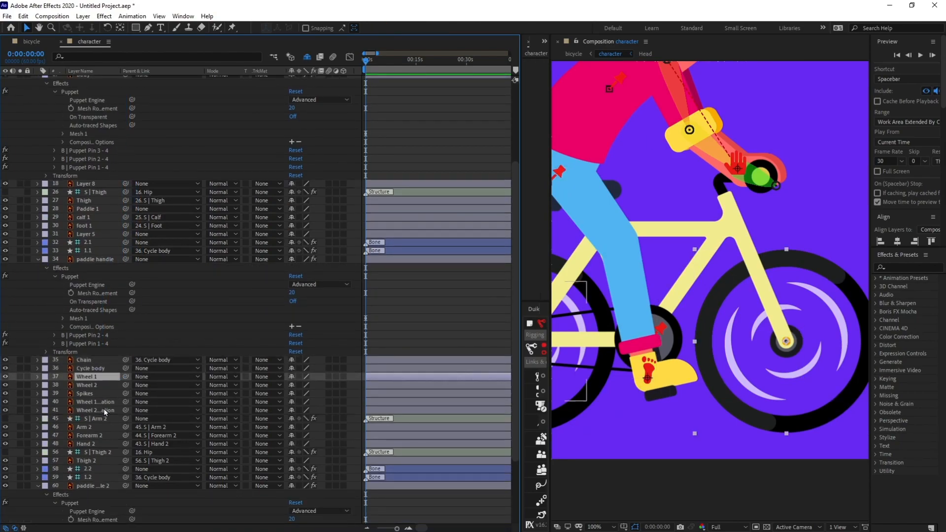
ctrl+click(95, 385)
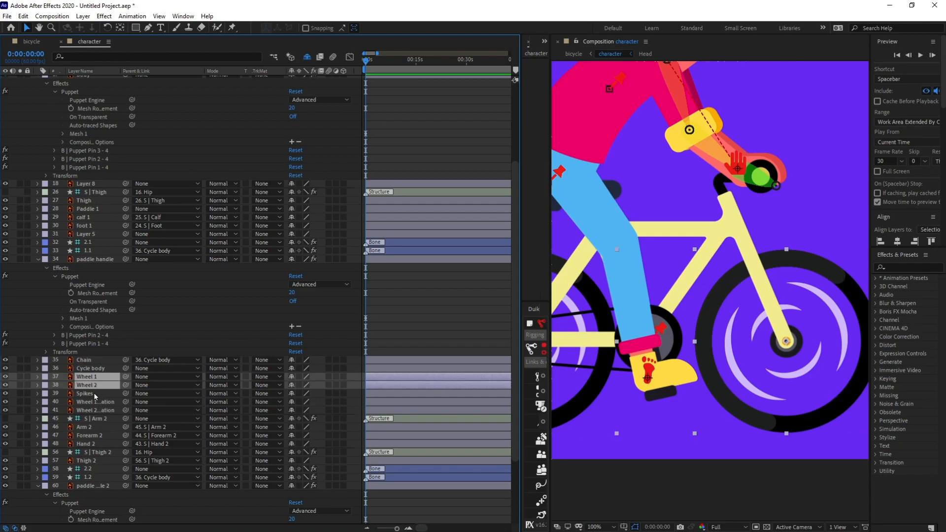
ctrl+click(94, 393)
ctrl+click(98, 402)
ctrl+click(111, 410)
drag(126, 377, 94, 368)
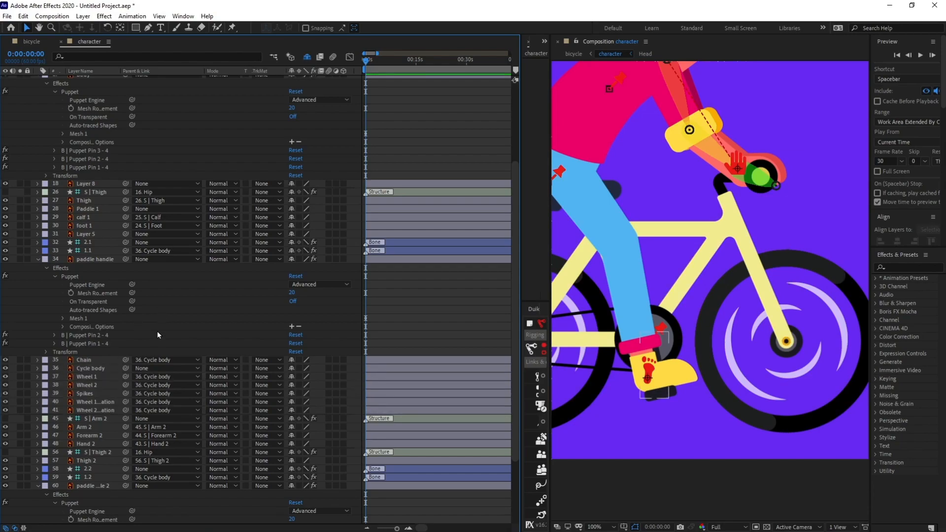
Step: Parent the Paddle 2 layer to bone 2.2
scroll(219, 311, down, 4)
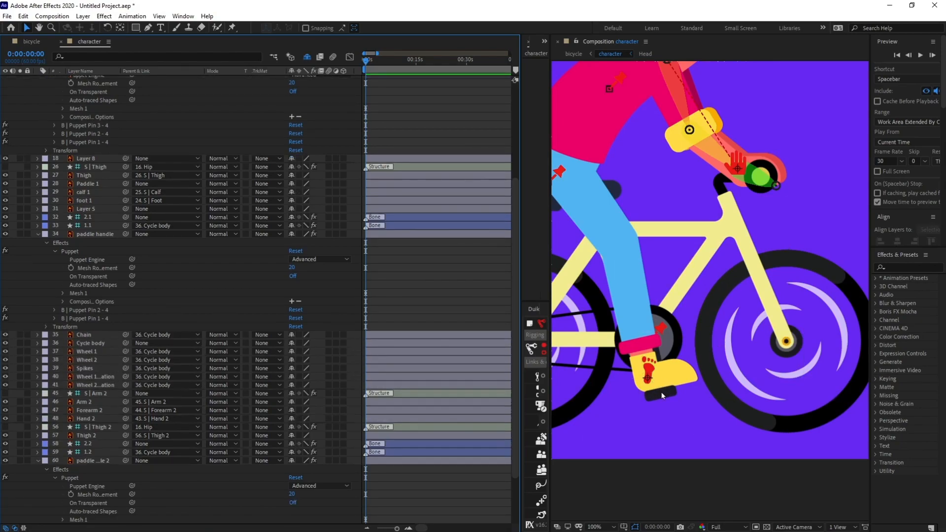
click(91, 378)
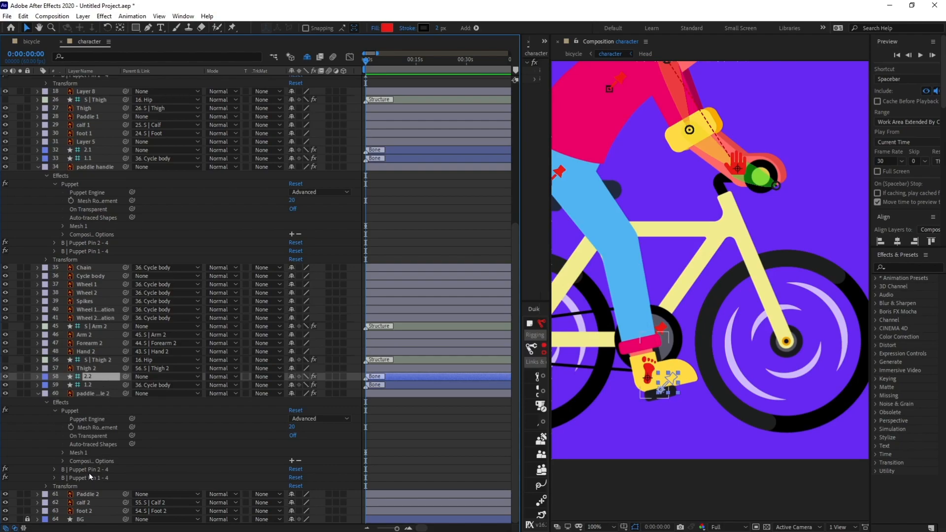
drag(126, 494, 91, 377)
Step: Try rotating bone 1.2 to test the rear crank, and undo the rotation
click(89, 386)
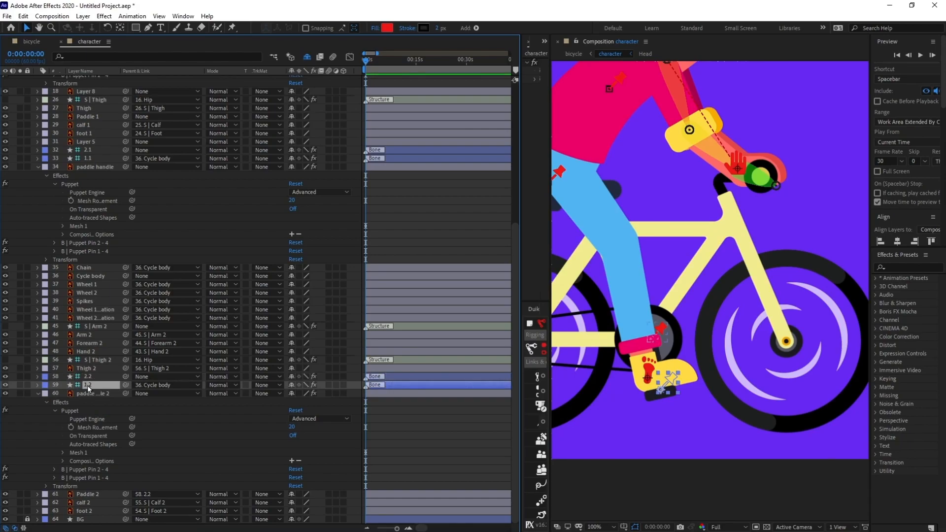
key(r)
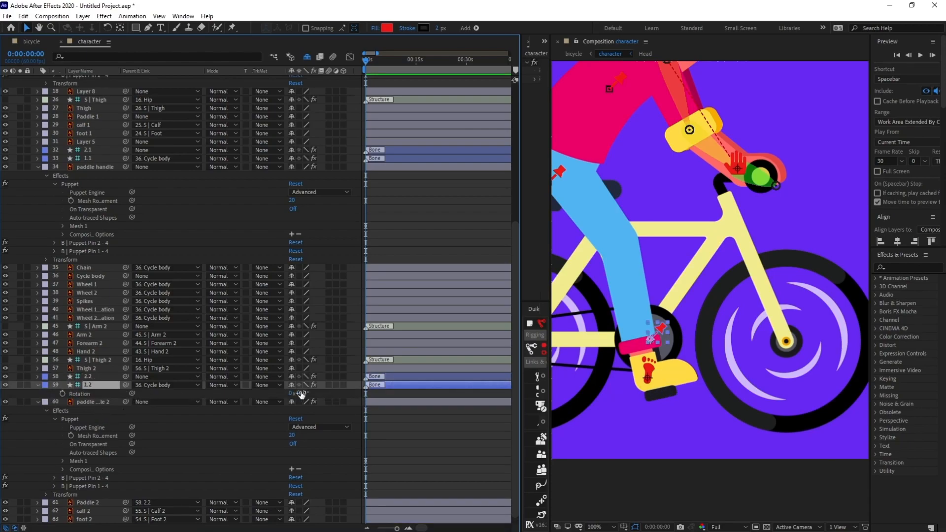
drag(301, 394, 317, 389)
key(ctrl+z)
Step: Parent bone 2.2 to bone 1.2, and test the crank by rotating bone 1.2 about 102° before undoing the rotation
click(116, 377)
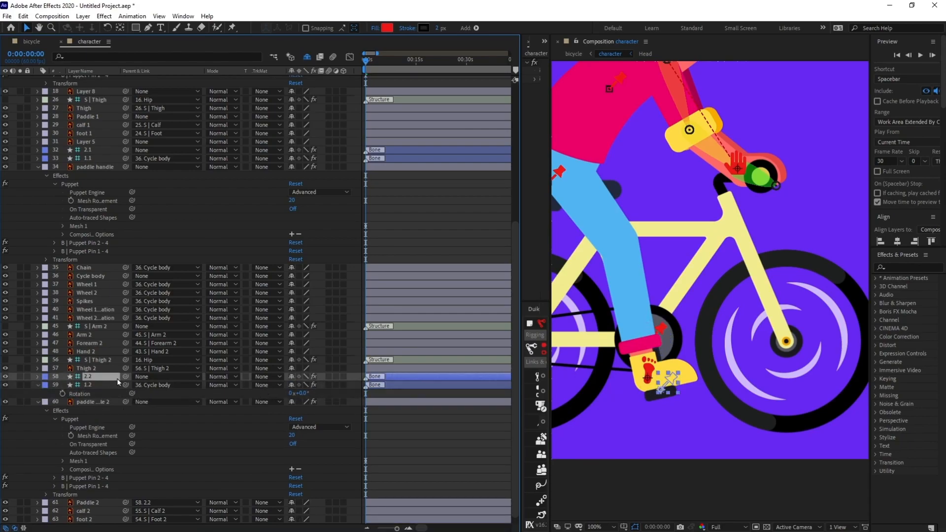
drag(123, 377, 102, 388)
click(102, 388)
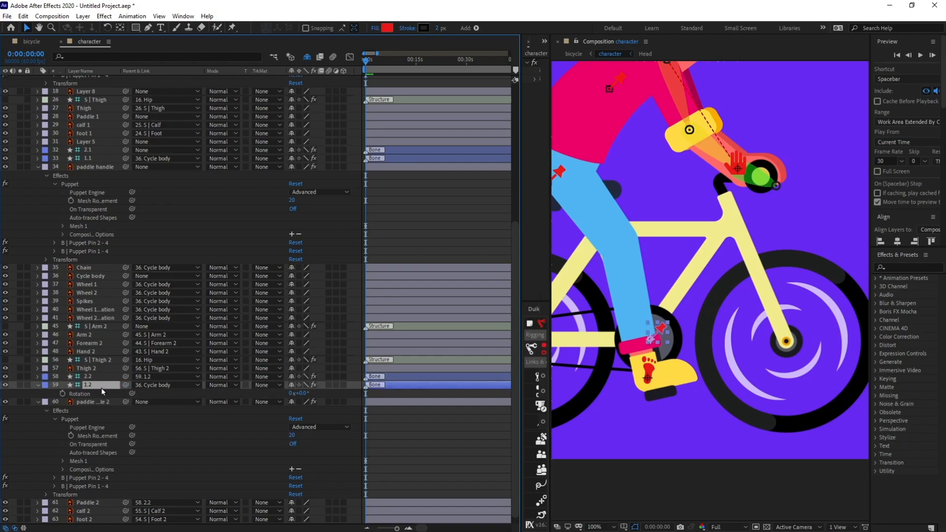
drag(302, 395, 352, 398)
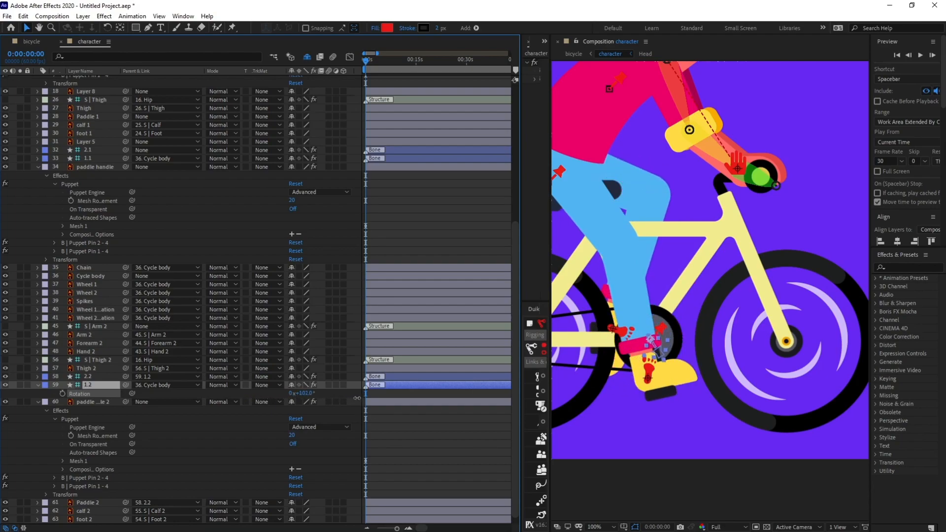
key(ctrl+z)
Step: Parent bone 2.1 to bone 1.1 and the Paddle 1 layer to bone 2.1
scroll(103, 224, up, 3)
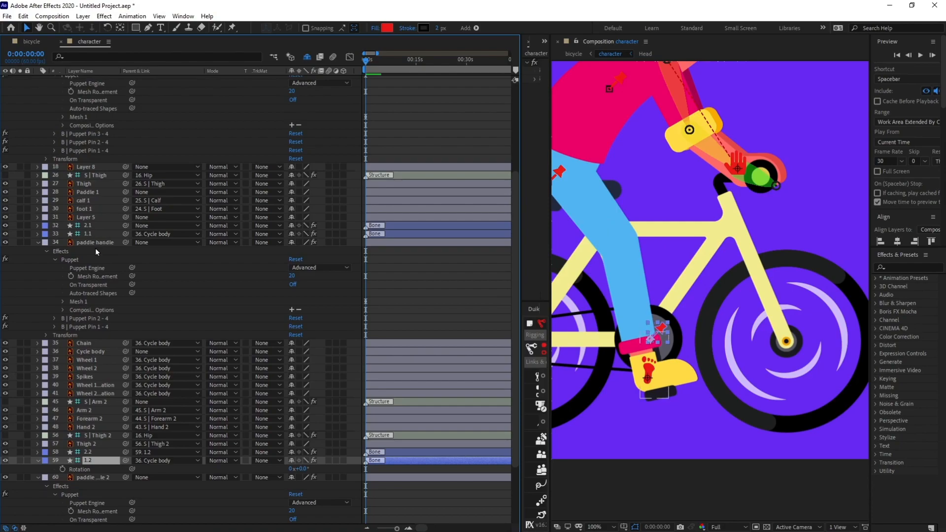
drag(126, 225, 101, 233)
drag(126, 192, 90, 225)
Step: Try rotating bone 1.1 to test the front crank and leg, and undo the rotation
scroll(760, 327, down, 2)
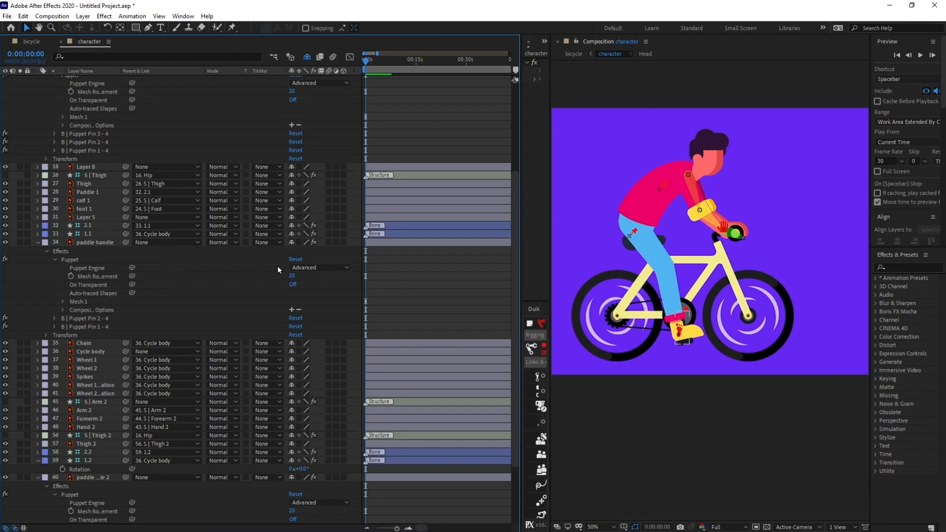
click(94, 234)
key(r)
drag(304, 242, 406, 283)
key(ctrl+z)
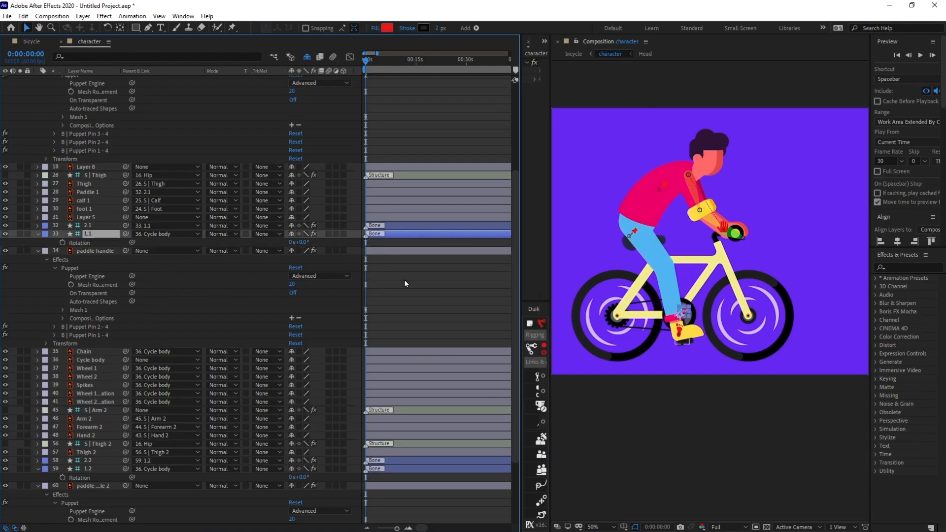
click(405, 284)
scroll(736, 371, up, 1)
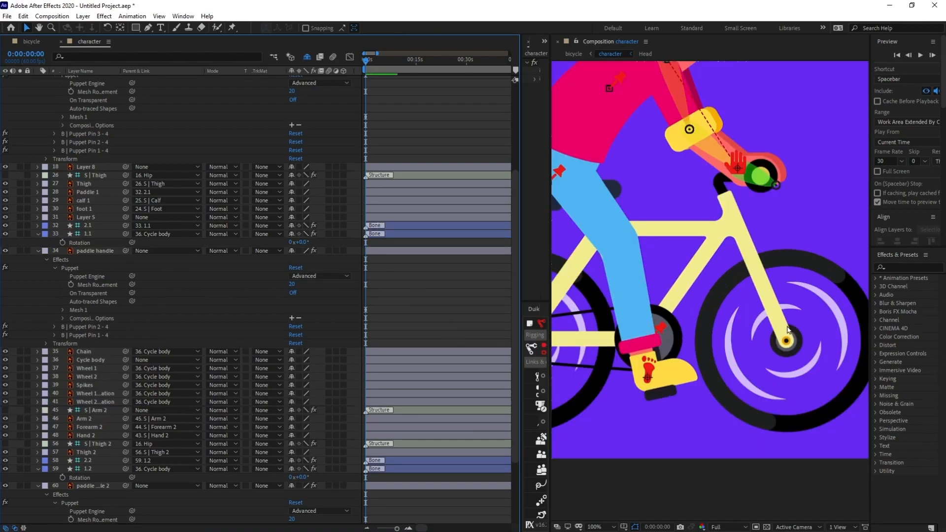
scroll(787, 329, down, 1)
Step: Set a Rotation keyframe of 0x+0.0° on bone 1.1 at 0:00:00:00
scroll(194, 287, up, 5)
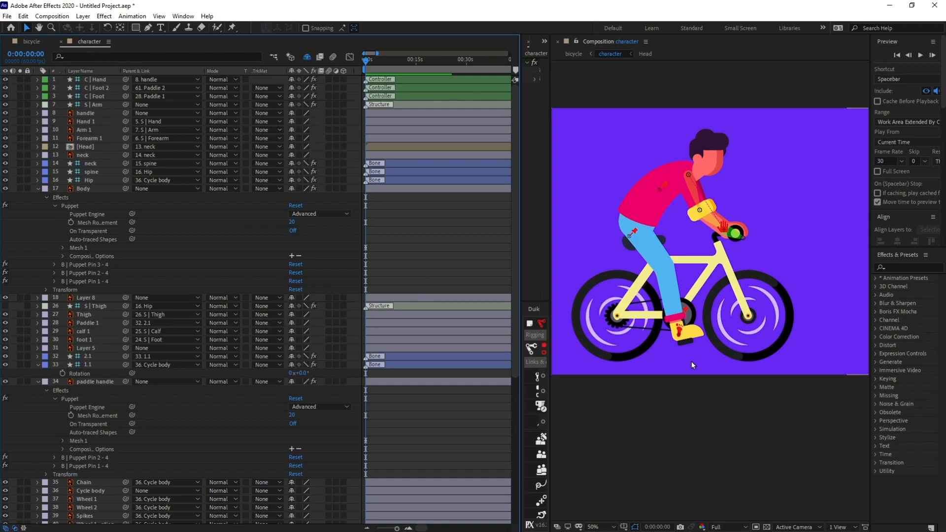
scroll(107, 381, down, 1)
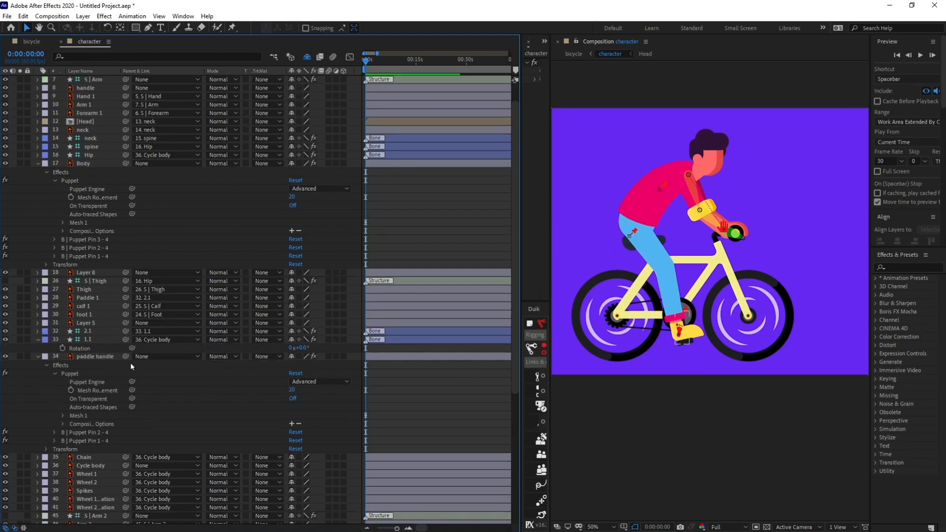
click(96, 340)
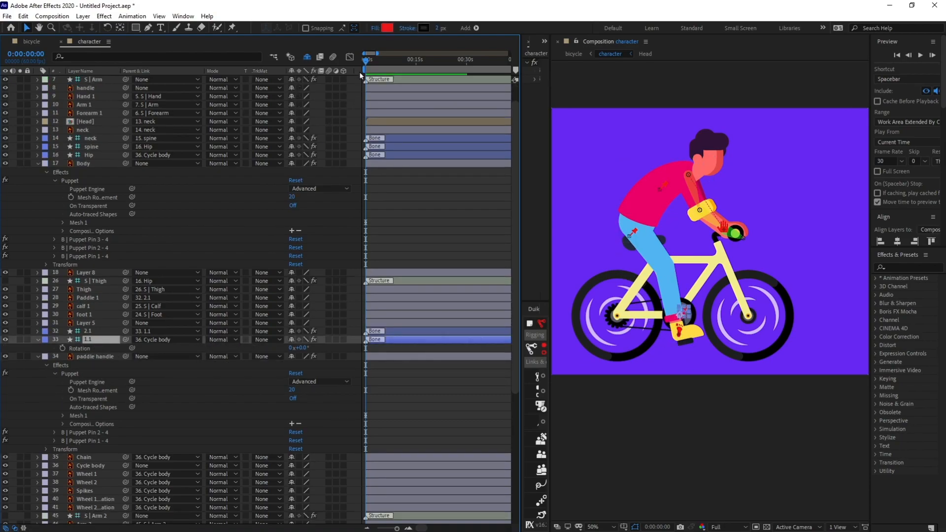
click(62, 347)
Step: Try keyframing bone 1.2's Rotation at the first frame with a value of about -64°, and remove that keyframe and rotation
scroll(225, 386, down, 8)
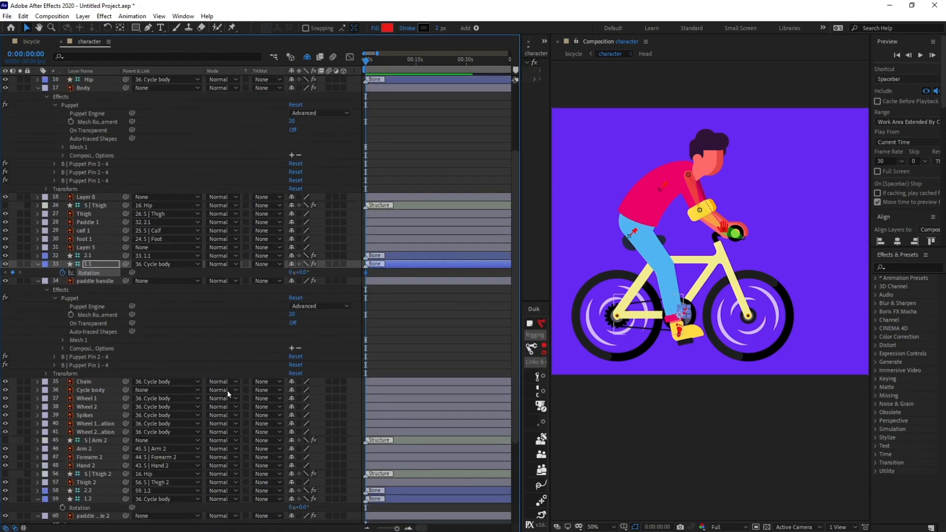
click(92, 377)
click(63, 385)
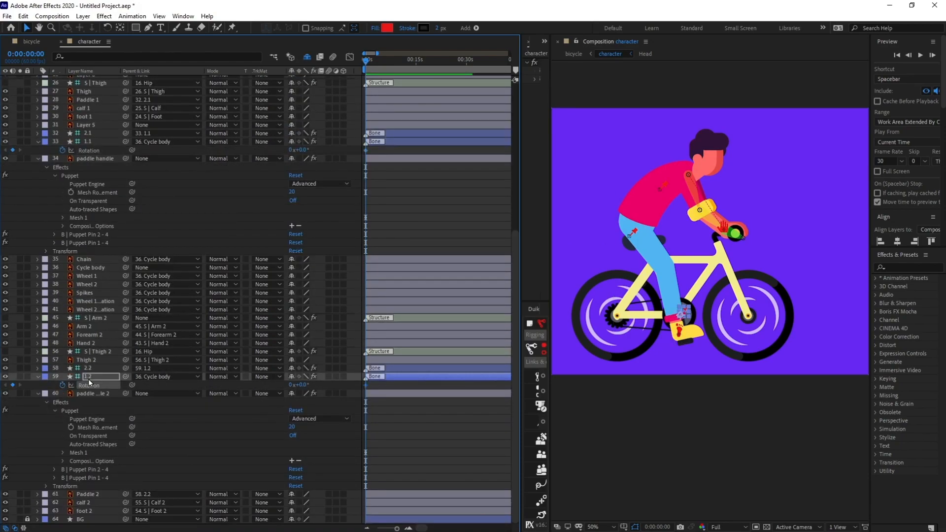
click(25, 55)
click(387, 415)
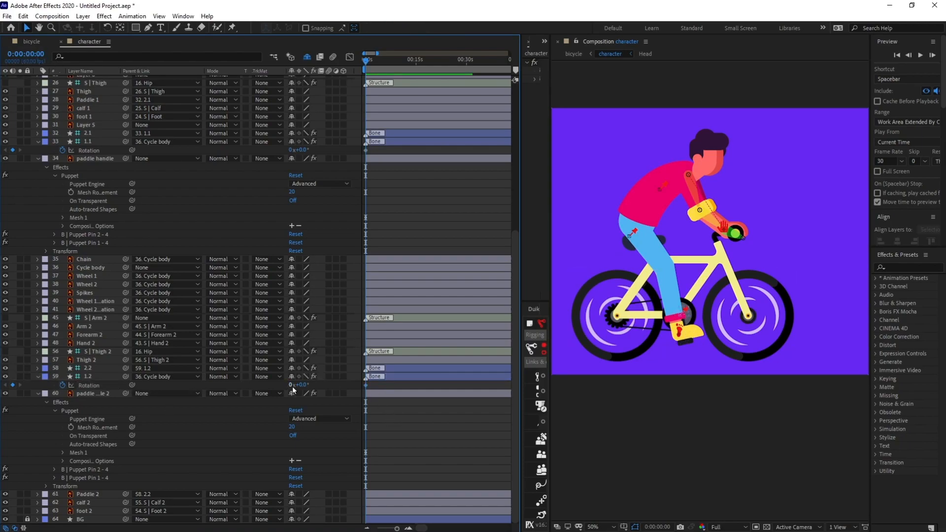
drag(299, 385, 269, 385)
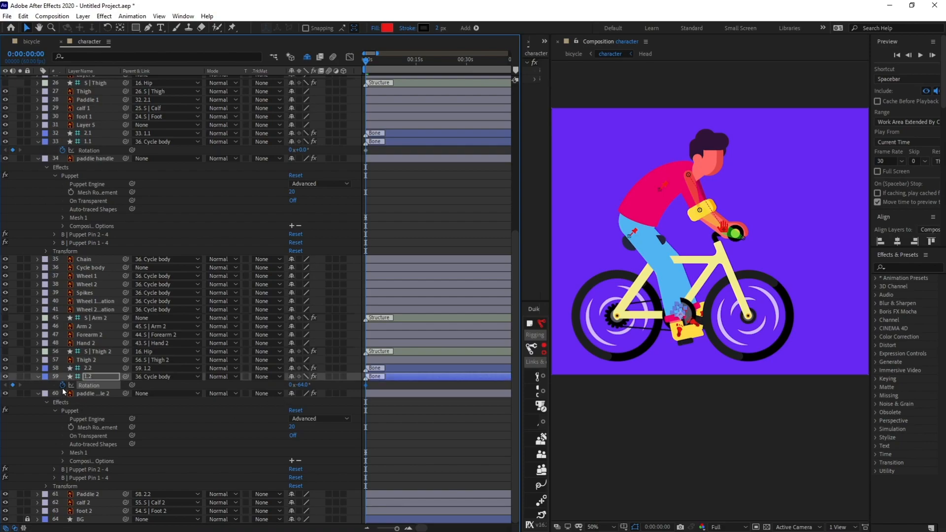
click(63, 386)
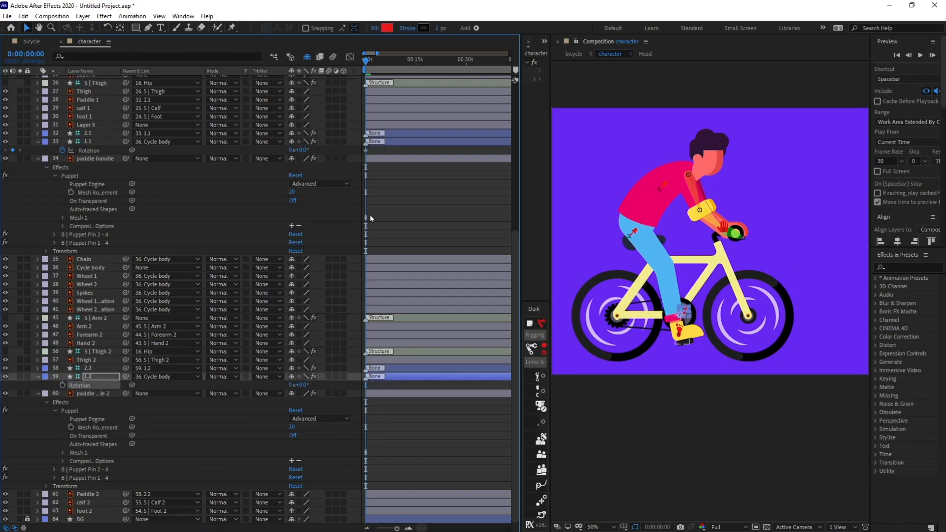
click(386, 228)
scroll(391, 266, up, 4)
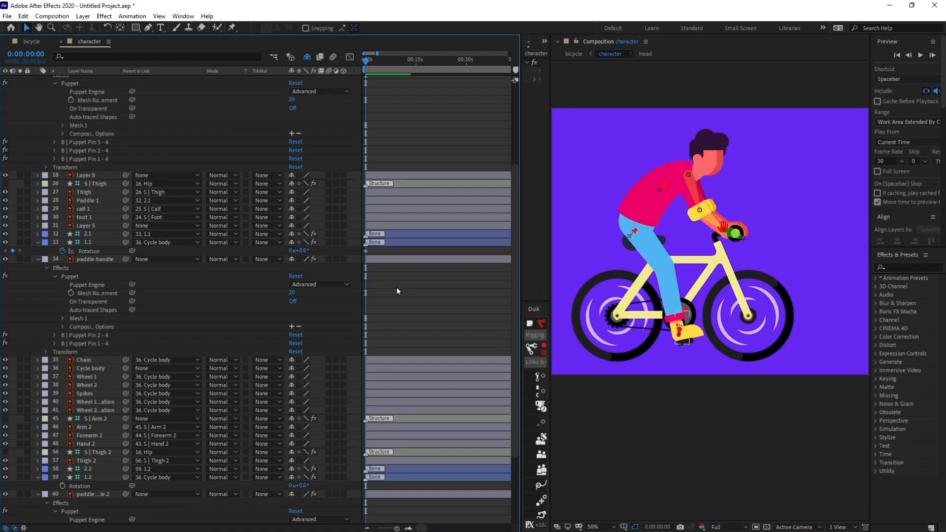
Step: Set bone 1.1's Rotation keyframe at 0:00:00:00 to 0x-171.0°, bringing the front pedal up
drag(297, 251, 229, 263)
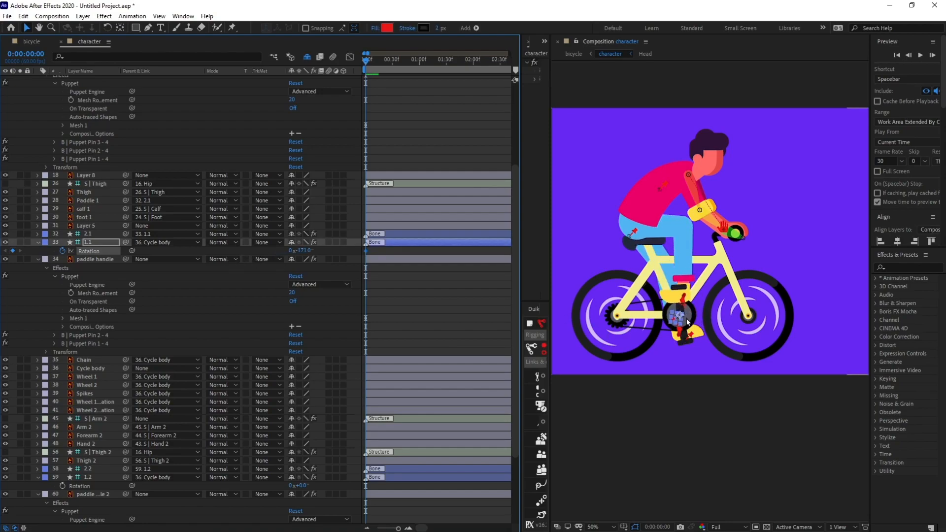
scroll(688, 321, up, 1)
drag(689, 322, 724, 336)
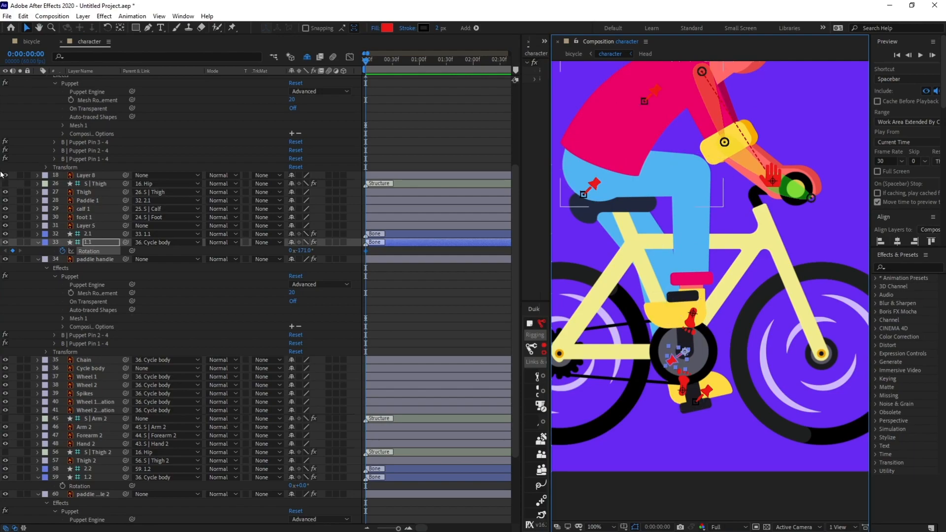
Step: Move the front Thigh layer directly above the Body layer in the stacking order
click(85, 192)
scroll(113, 223, up, 3)
scroll(113, 230, up, 1)
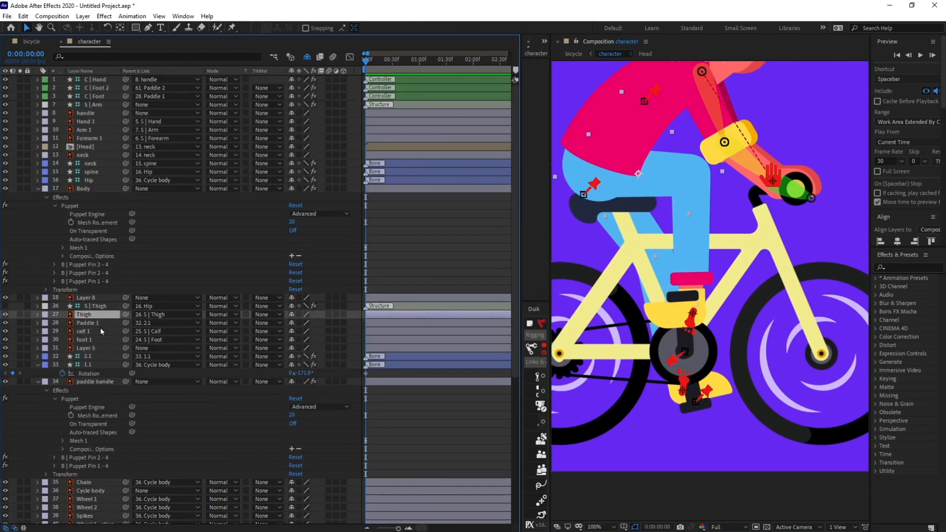
drag(96, 318, 114, 186)
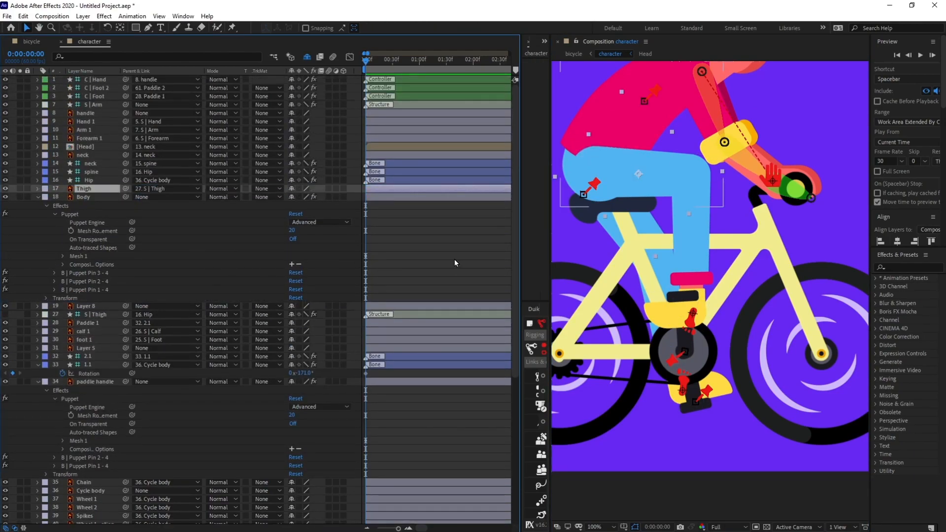
scroll(456, 257, down, 2)
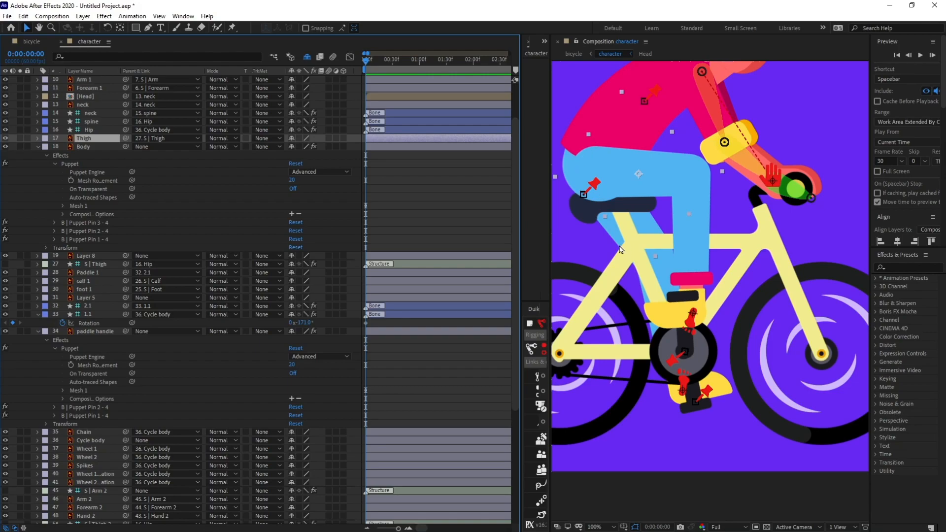
Step: Set a Rotation keyframe of 0x+0.0° on the Paddle 1 layer at 0:00:00:00
click(88, 314)
click(95, 272)
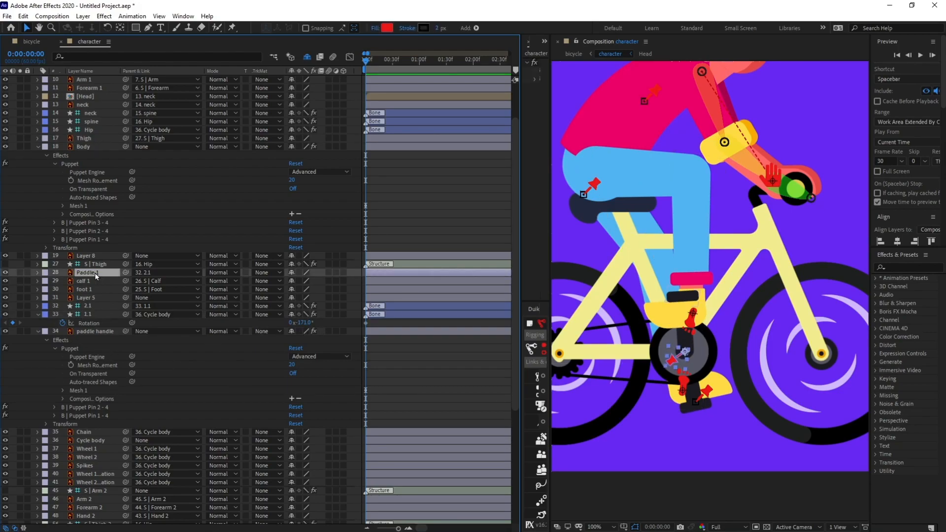
key(r)
click(62, 281)
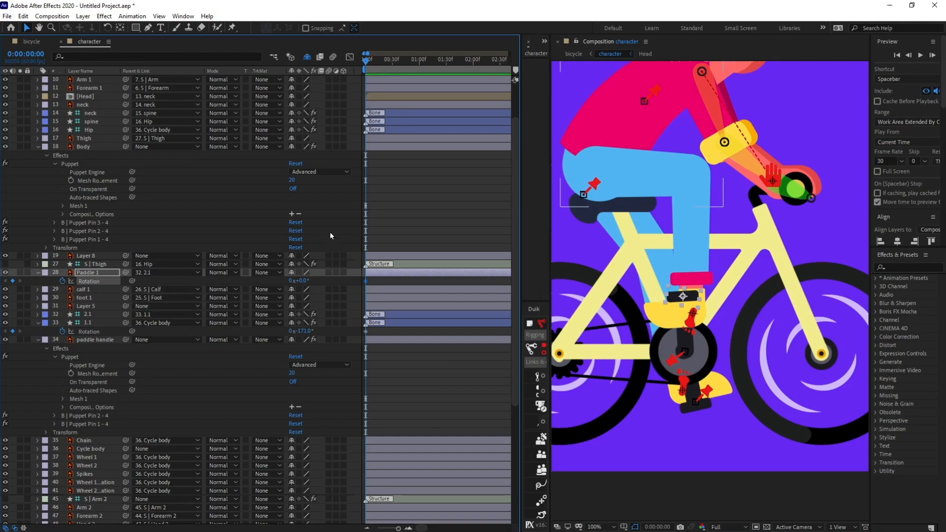
Step: Try adding a Rotation keyframe of about 0x+14° on bone 1.1 at 0:00:00:16
click(20, 54)
text(+)
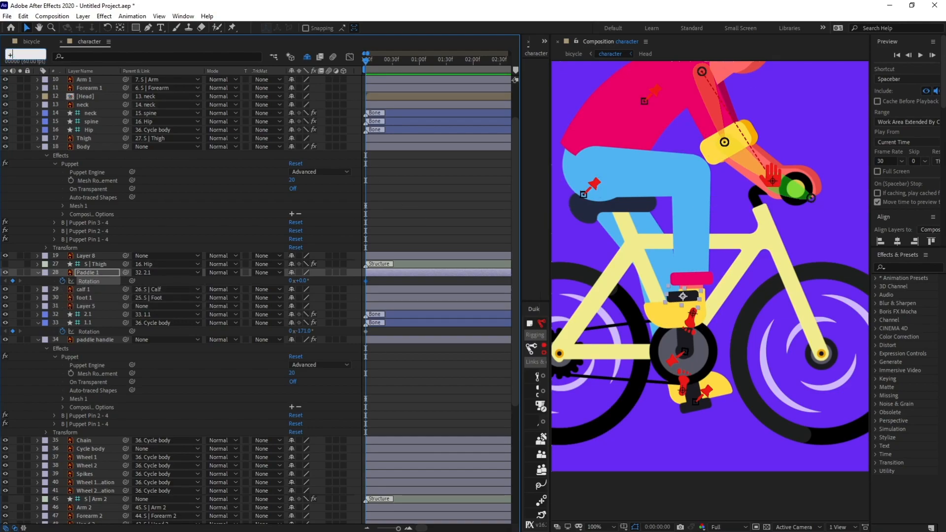
text(16)
key(Return)
click(424, 200)
drag(305, 331, 391, 326)
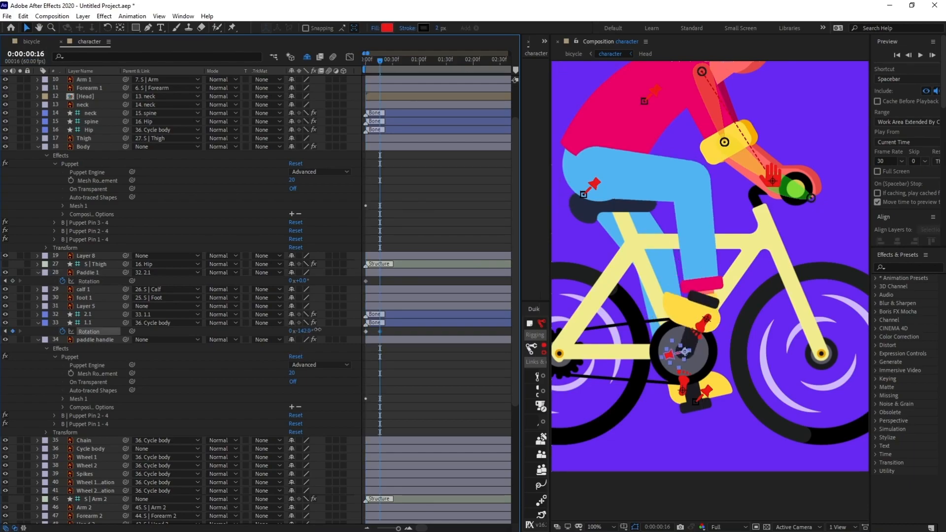
key(ctrl+z)
Step: Paste bone 1.1's first Rotation keyframe, 0x-171.0°, at 0:00:00:32
click(34, 55)
text(+16)
key(Return)
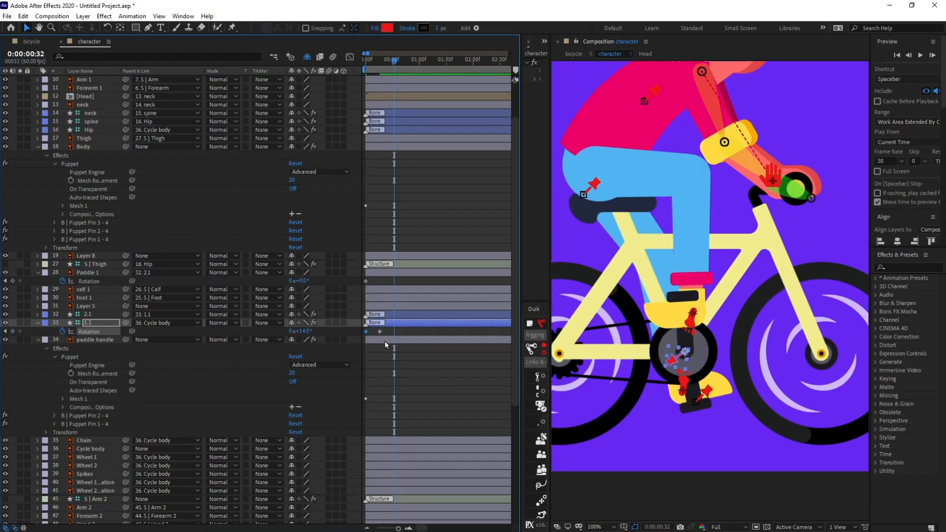
key(ctrl+v)
Step: Add a Rotation keyframe on Paddle 1 at 0:00:00:16 and set its first keyframe to 0x-177.0°
key(j)
click(12, 281)
key(j)
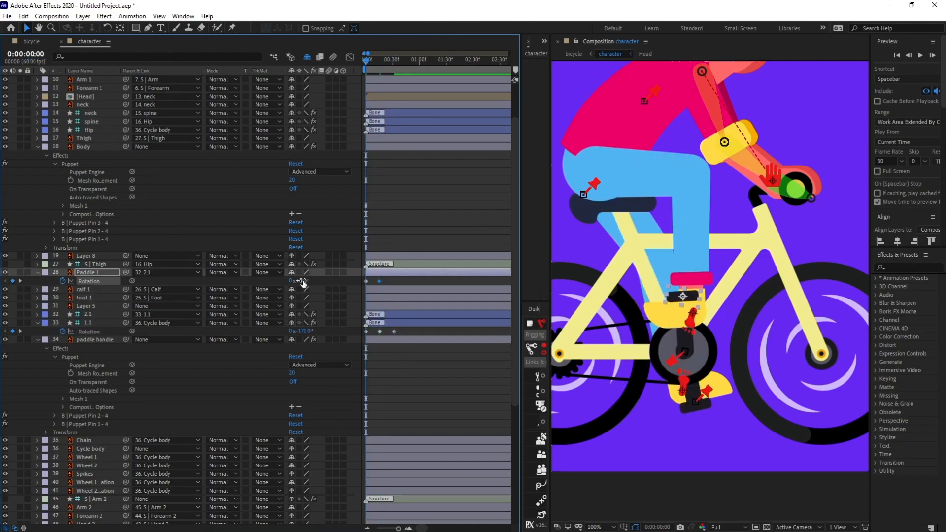
drag(297, 282, 220, 297)
Step: Give Paddle 1 a Rotation keyframe at 0:00:00:32 matching its first keyframe of 0x-177.0°
key(comma)
key(k)
key(k)
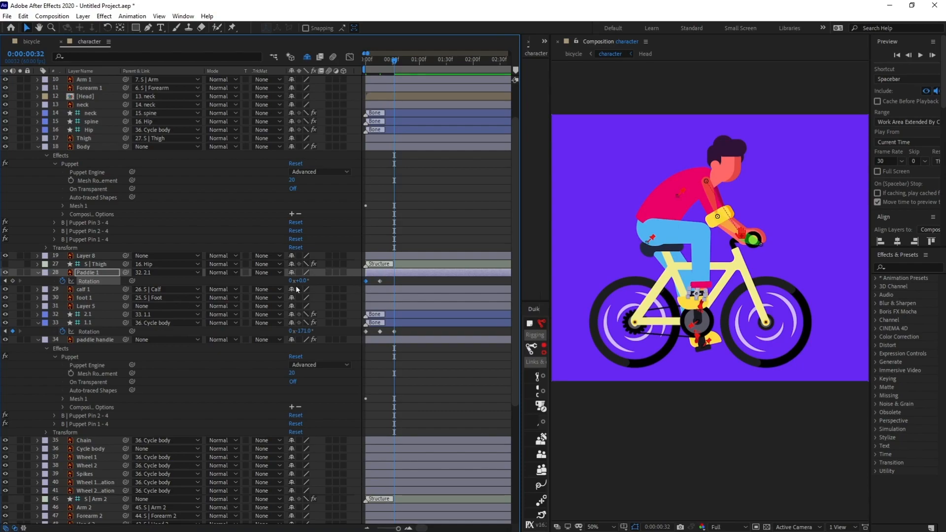
drag(300, 281, 226, 288)
key(ctrl+c)
key(ctrl+v)
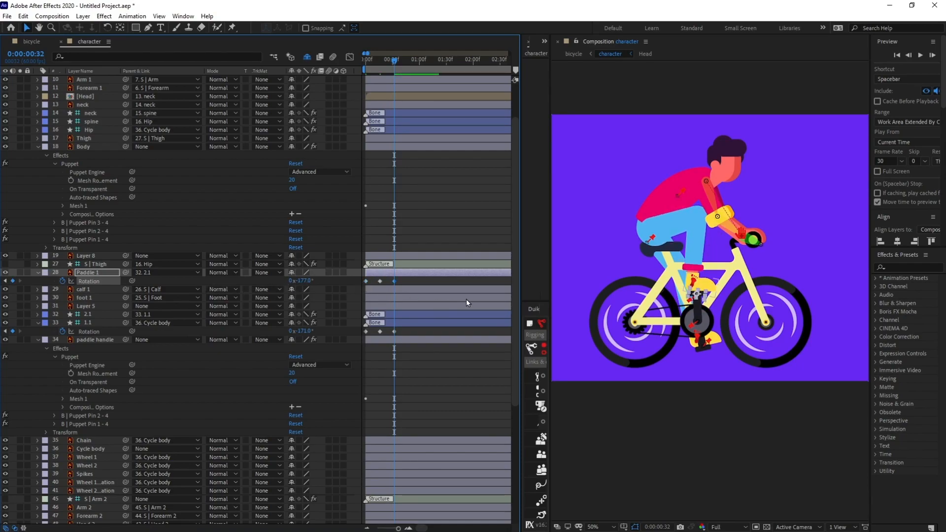
Step: Apply Easy Ease to all Rotation keyframes of Paddle 1 and bone 1.1
scroll(707, 290, up, 1)
drag(707, 288, 727, 300)
drag(411, 280, 354, 334)
key(F9)
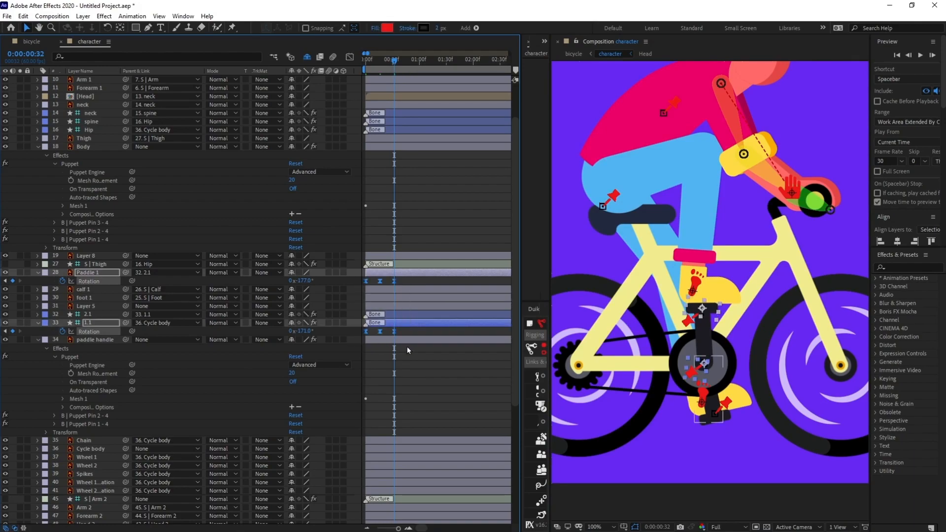
Step: End the work area at 0:00:00:32 and scrub through the pedalling motion
key(n)
key(equal)
key(equal)
drag(516, 223, 517, 230)
key(minus)
key(minus)
key(minus)
drag(375, 60, 416, 69)
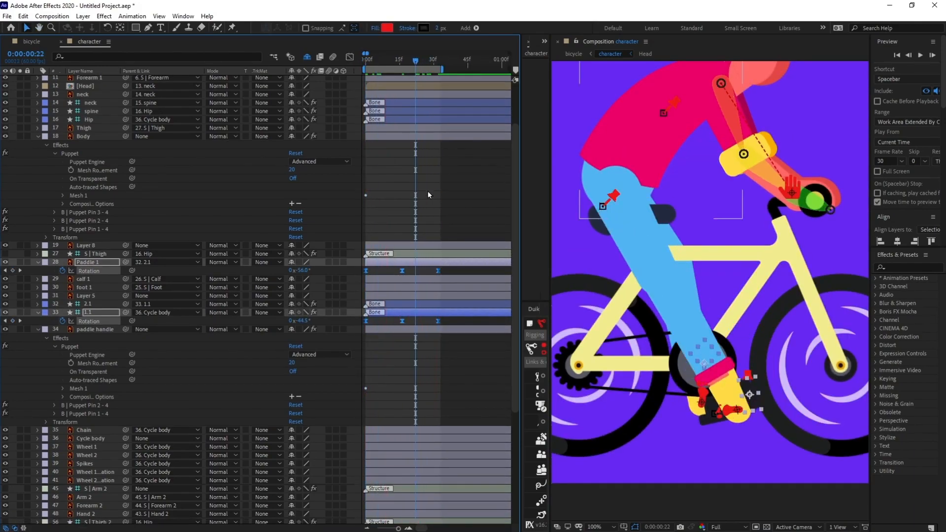
Step: Delete bone 1.1's middle Rotation keyframe and set its keyframe at 0:00:00:32 to 0x+189.0° for a full turn
click(428, 190)
key(k)
key(j)
key(k)
click(304, 321)
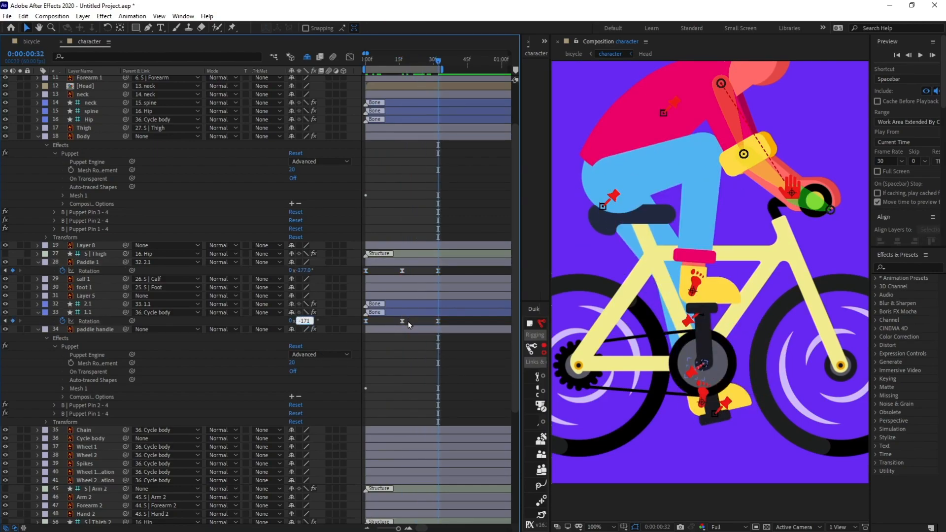
drag(409, 318, 391, 327)
key(Delete)
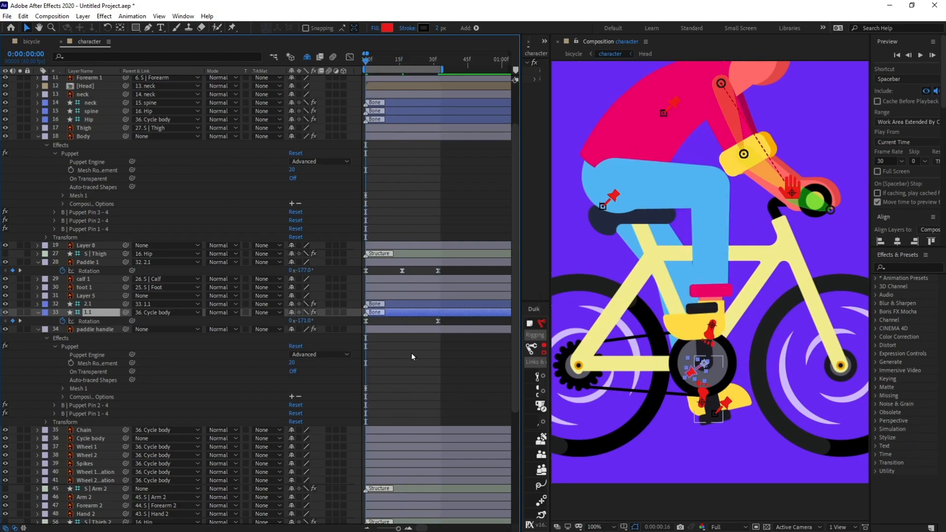
drag(376, 320, 359, 326)
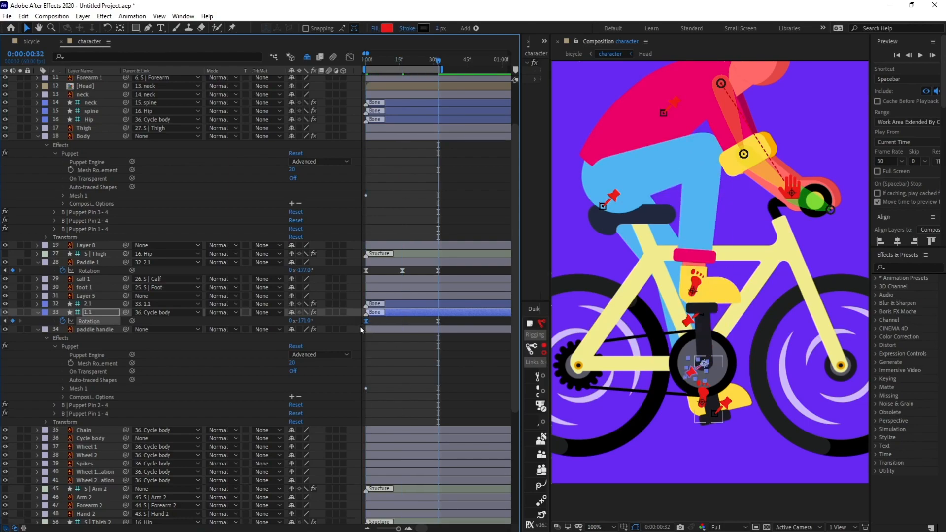
click(403, 375)
Step: Preview the full crank turn and scrub the first frames to check the front foot and pedal
click(373, 63)
key(space)
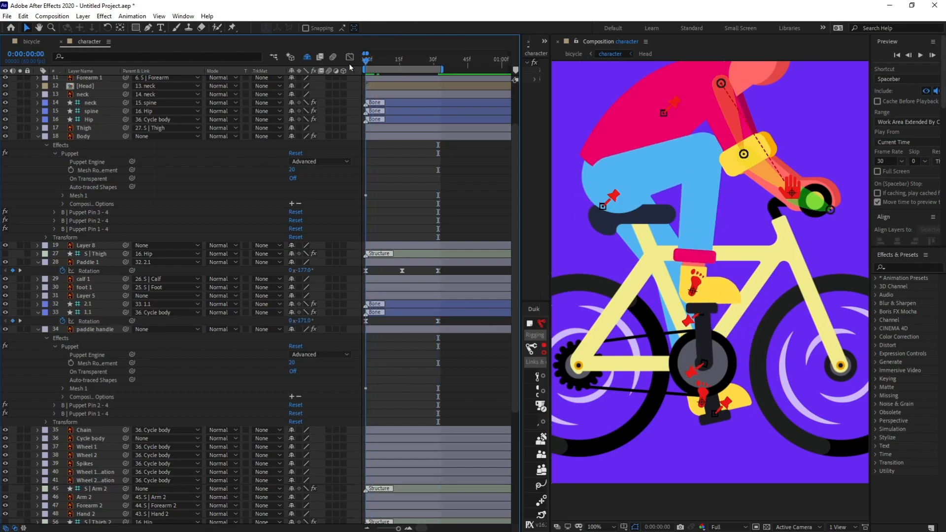
key(comma)
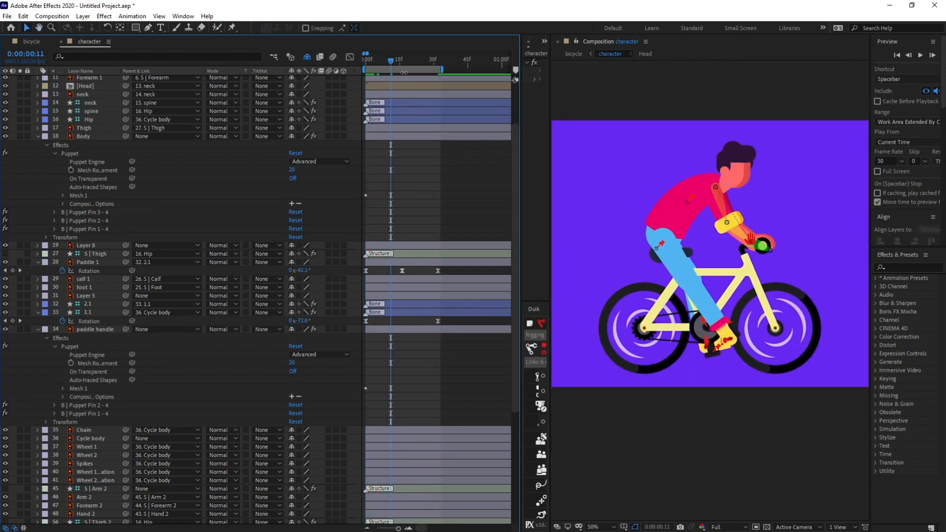
key(space)
key(period)
drag(374, 61, 391, 79)
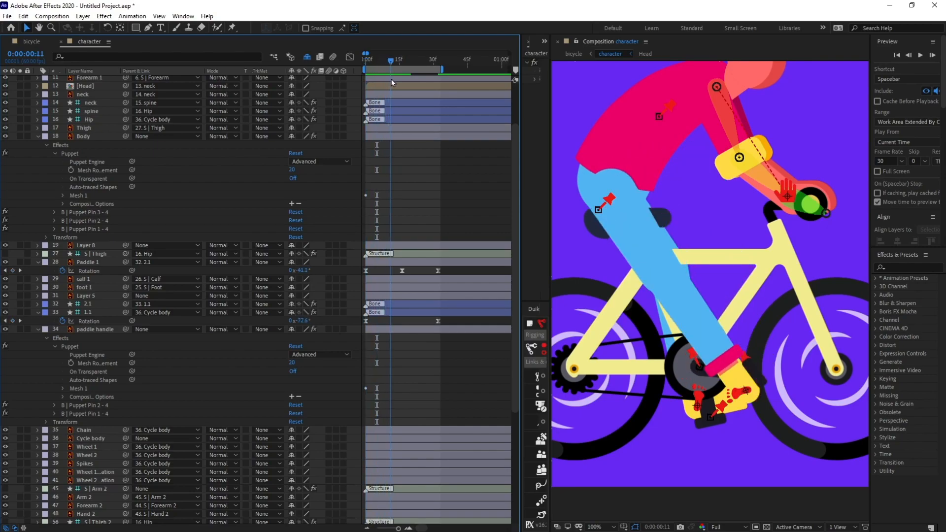
Step: Set Paddle 1's Rotation to about 0x-354° at frame 16 and continue it past -1x at frame 32 to level the pedal
key(k)
drag(298, 270, 186, 326)
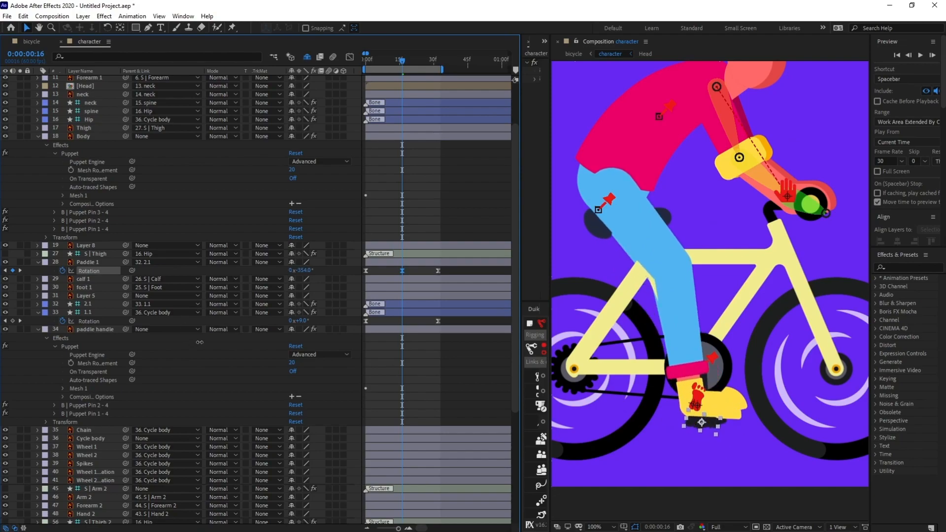
drag(401, 60, 431, 60)
key(k)
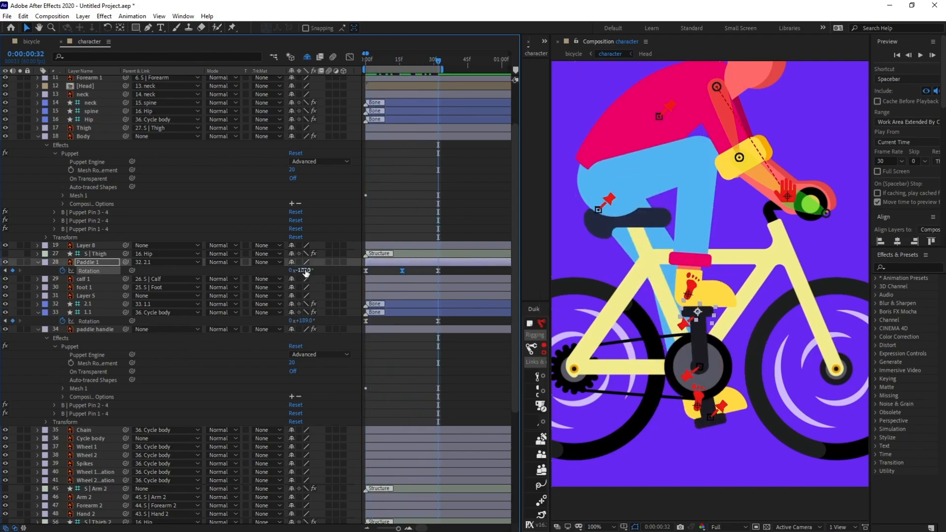
key(j)
key(k)
key(j)
key(k)
key(space)
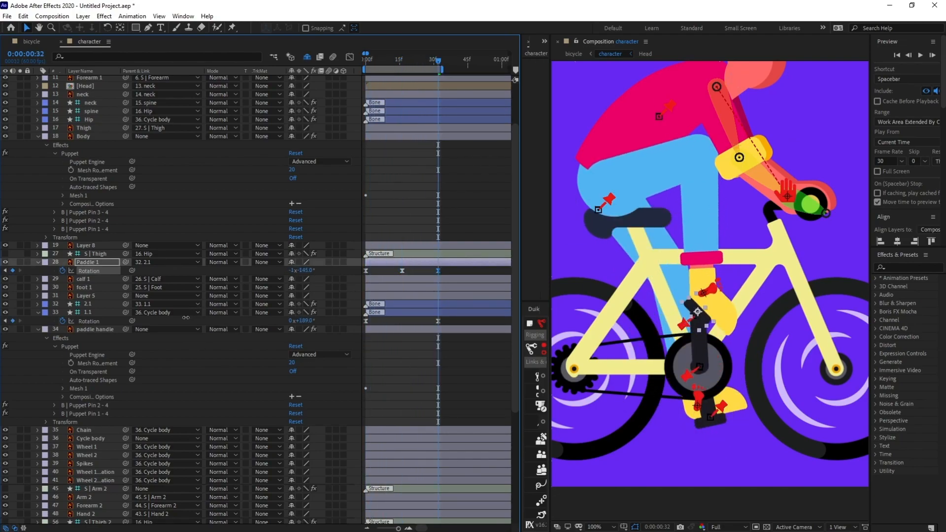
Step: Convert bone 1.1's two Rotation keyframes from Easy Ease to linear and preview the pedalling
scroll(821, 270, down, 1)
key(space)
drag(446, 318, 365, 323)
key(F9)
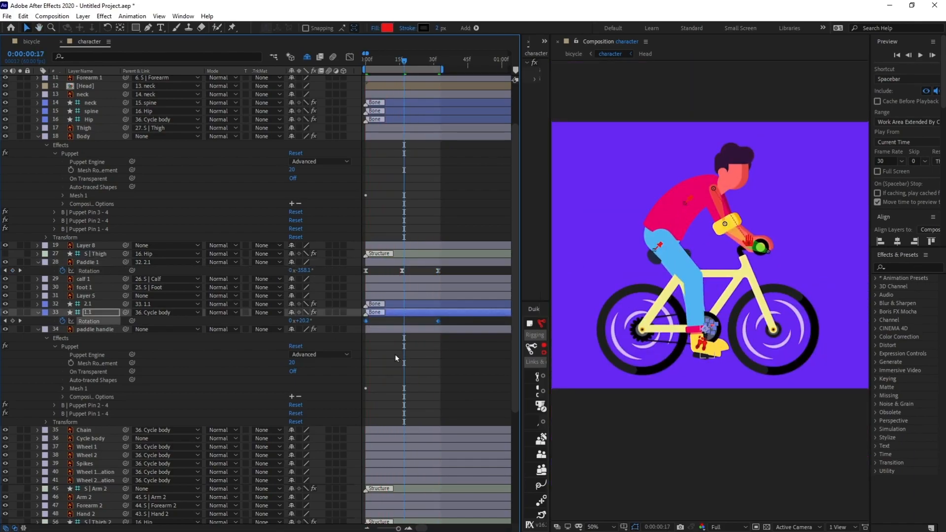
key(space)
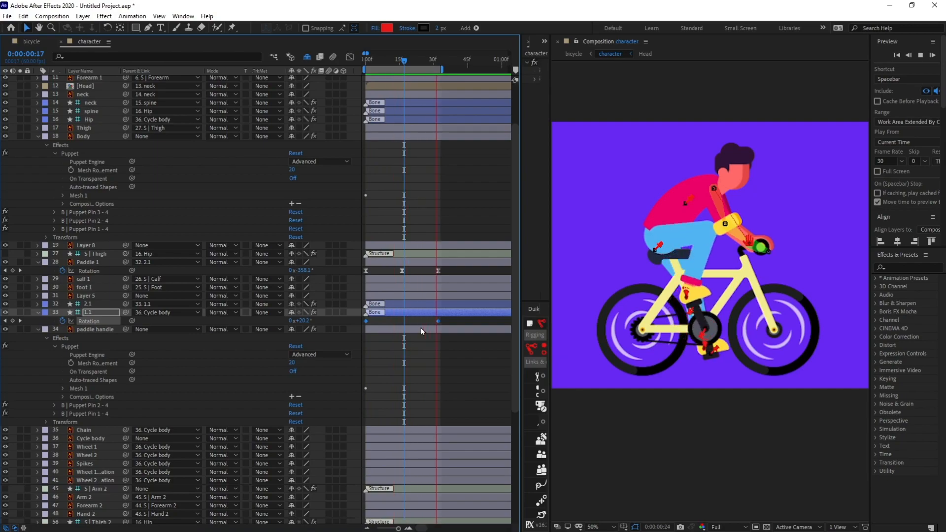
key(space)
Step: Retime the crank cycle, moving Paddle 1's middle Rotation keyframe to frame 10 and both layers' last keyframes to frame 20
key(Home)
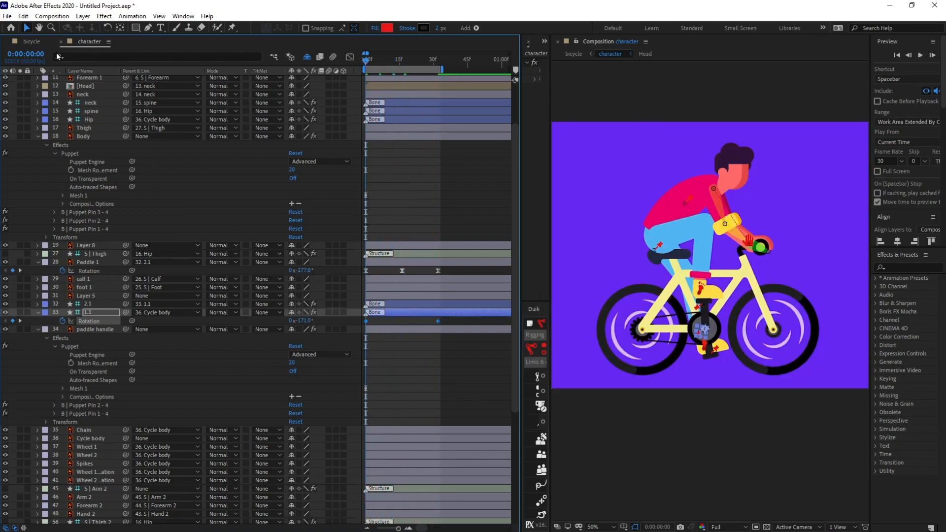
click(21, 51)
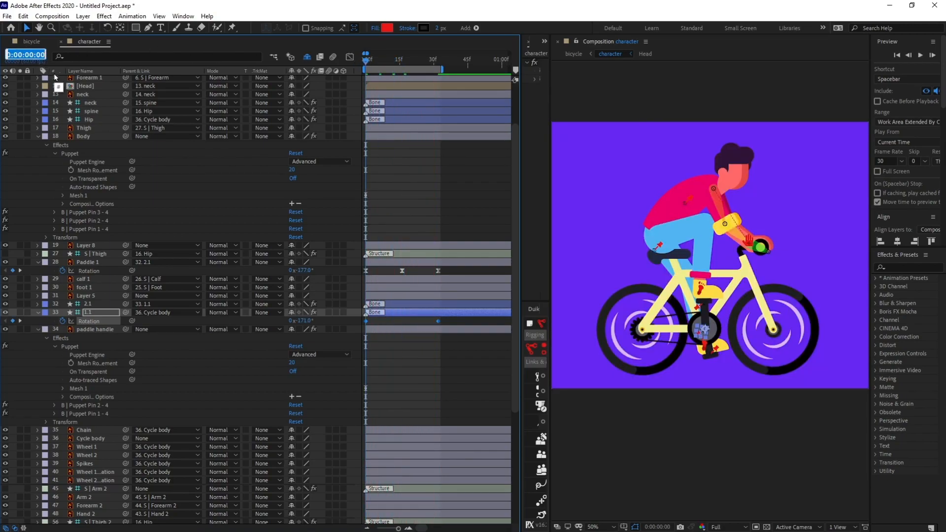
text(10)
key(Return)
drag(454, 266, 417, 327)
click(38, 55)
text(+)
text(10)
key(Return)
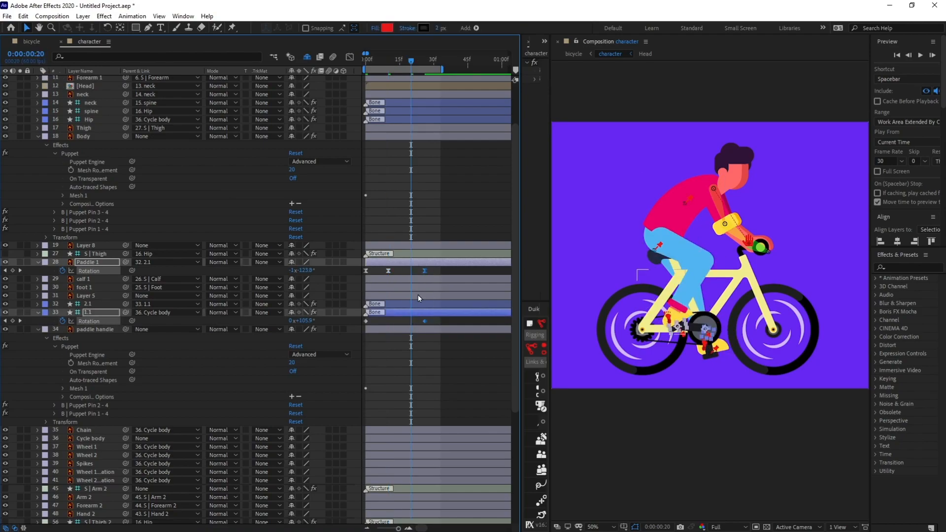
drag(425, 270, 412, 270)
Step: End the work area at 0:00:00:20 and preview the shortened pedalling cycle
key(equal)
key(equal)
key(equal)
key(n)
key(minus)
key(minus)
key(minus)
key(minus)
drag(373, 61, 349, 67)
key(space)
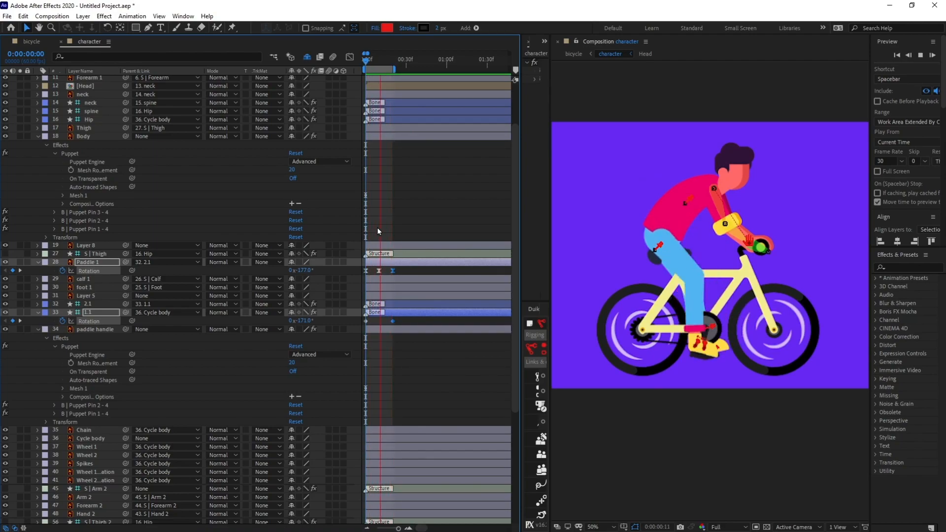
key(space)
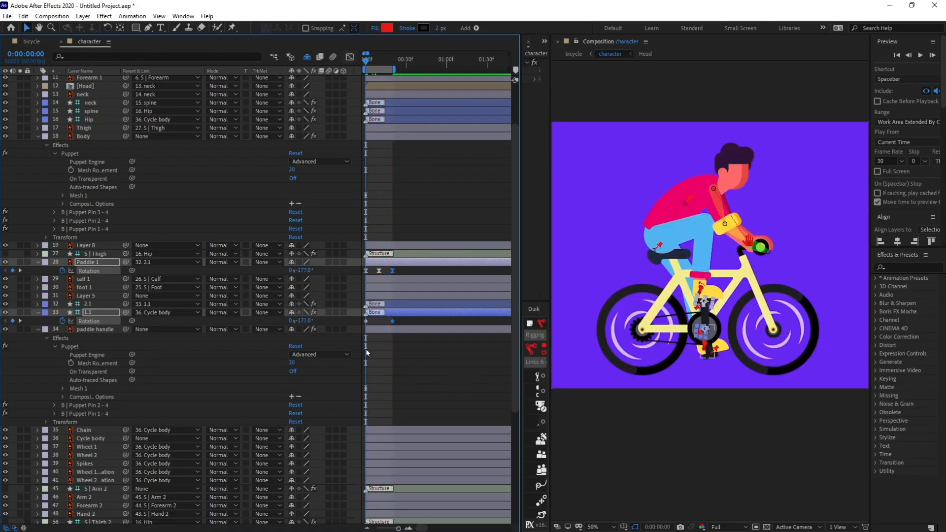
Step: Add the expression loopIn()+loopOut()-value; to Paddle 1's Rotation
click(382, 217)
click(392, 270)
click(319, 240)
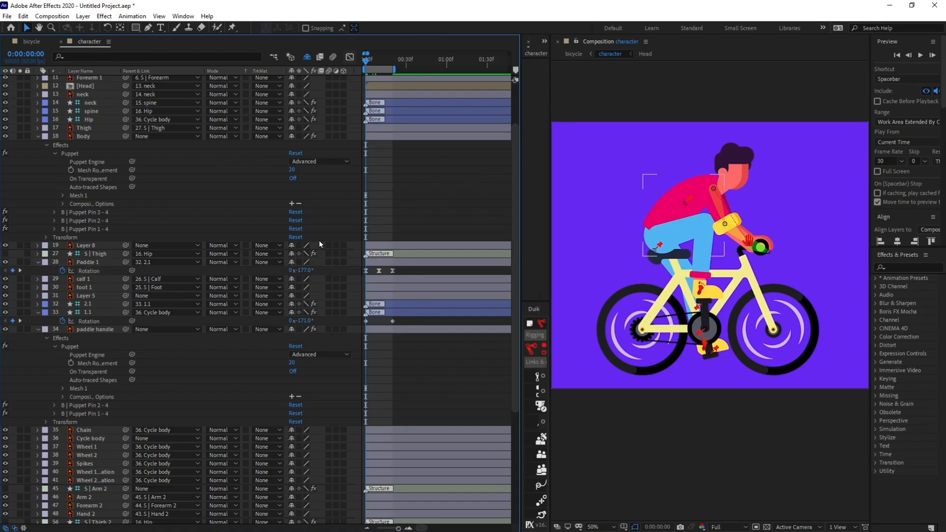
alt+click(63, 271)
text(loo)
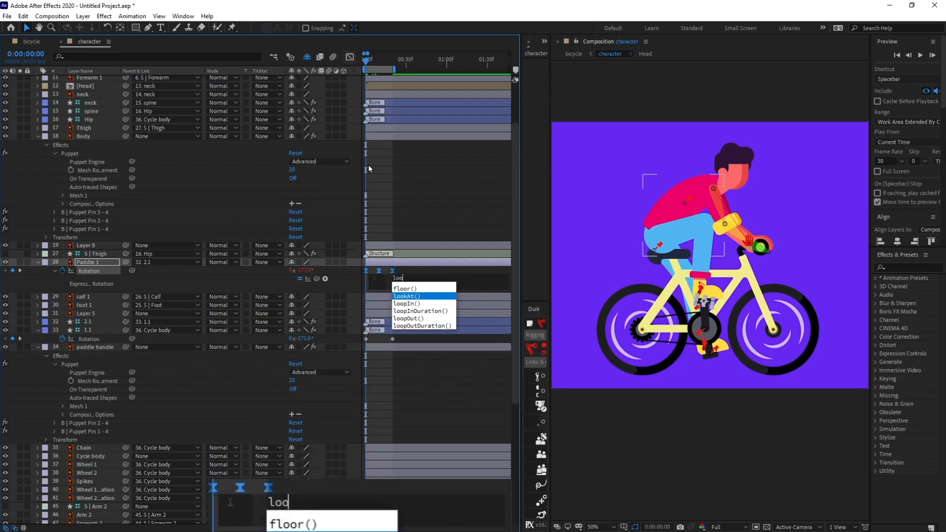
key(Down)
key(Return)
key(Right)
text(+)
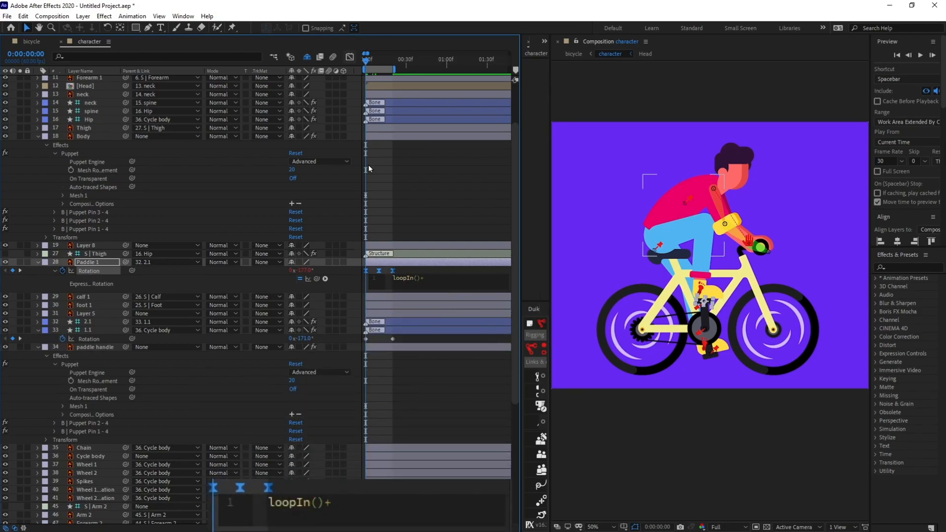
text(loopOut()-value;)
Step: Copy the expression loopIn()+loopOut()-value; from Paddle 1's Rotation to bone 1.1's Rotation
key(ctrl+a)
click(381, 185)
alt+click(62, 339)
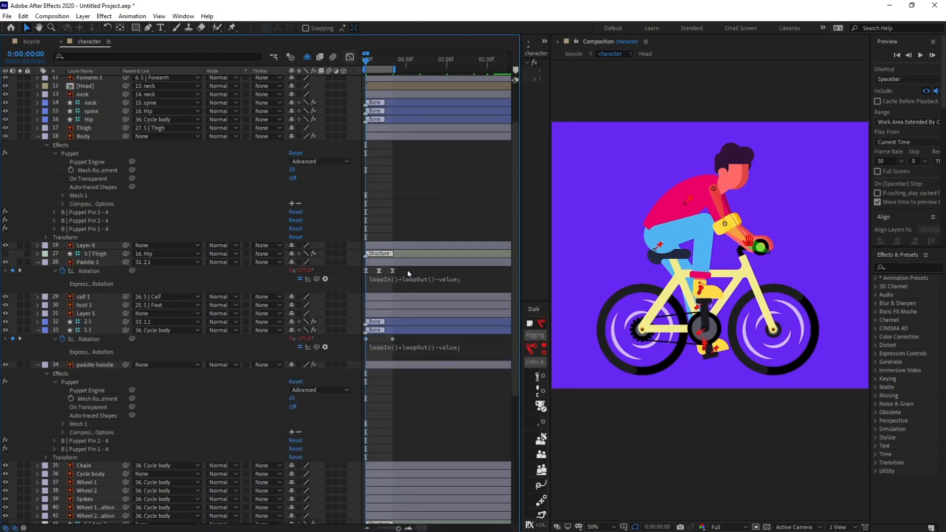
Step: Copy Paddle 1's Rotation keyframes with their loop expression to Paddle 2
drag(408, 270, 365, 280)
drag(401, 340, 343, 347)
scroll(395, 392, down, 8)
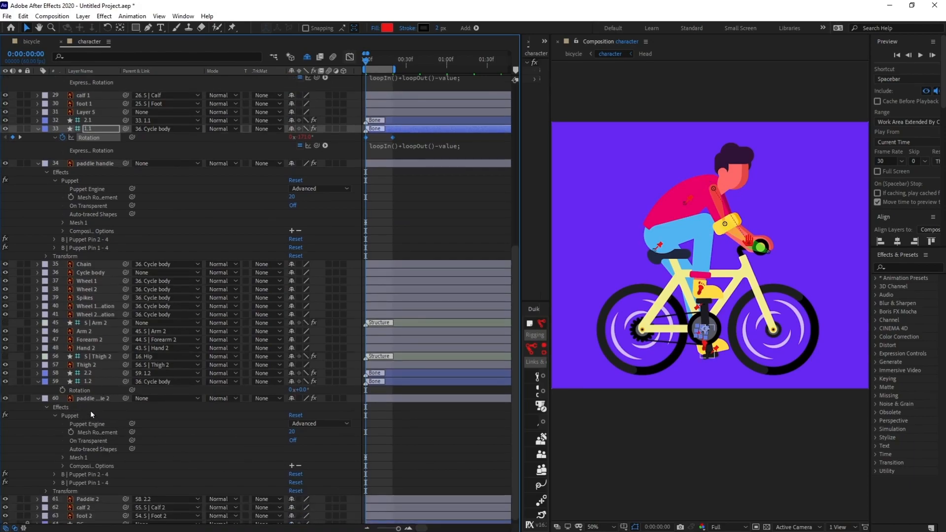
click(92, 499)
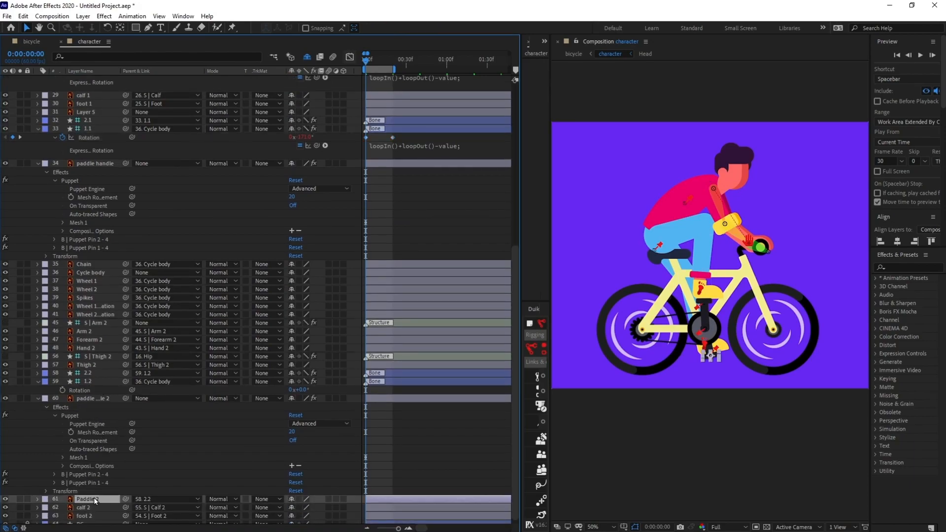
scroll(394, 437, up, 5)
drag(370, 197, 356, 205)
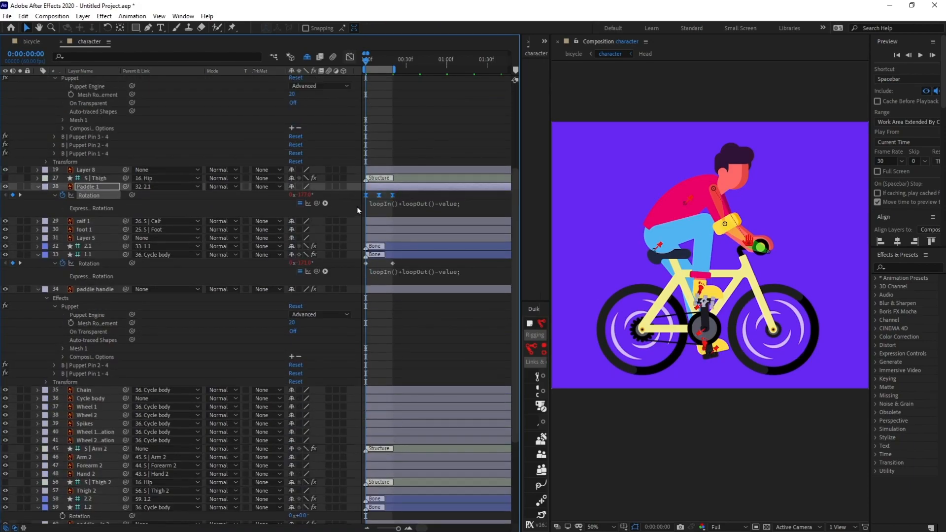
scroll(427, 330, down, 5)
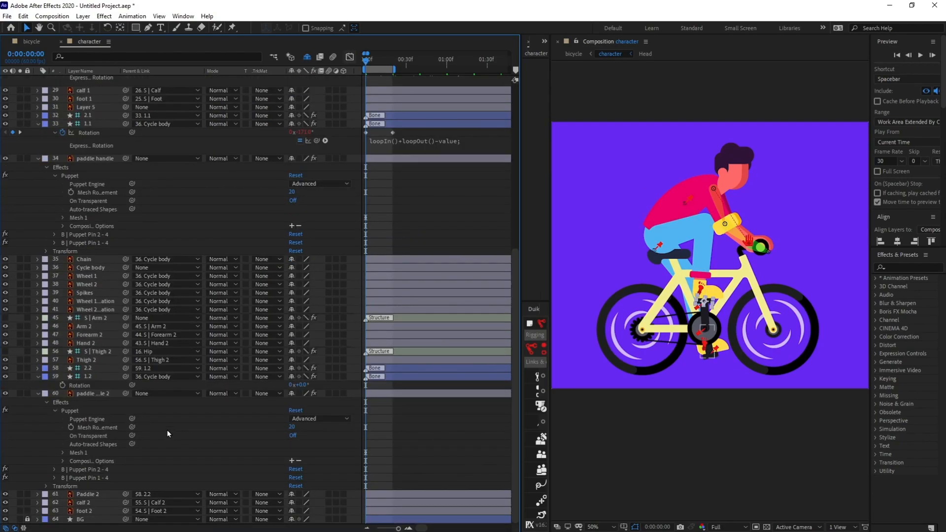
scroll(148, 425, up, 1)
click(135, 420)
scroll(260, 448, up, 3)
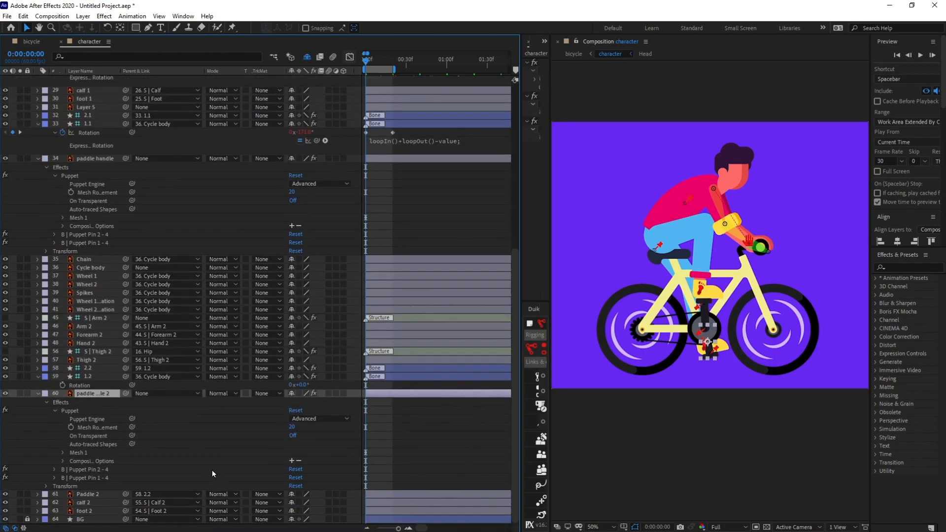
Step: Copy bone 1.1's looping Rotation animation to bone 1.2 and preview both cranks pedalling
click(89, 225)
key(ctrl+c)
scroll(158, 473, down, 4)
click(94, 486)
key(r)
key(r)
click(97, 369)
key(ctrl+v)
key(space)
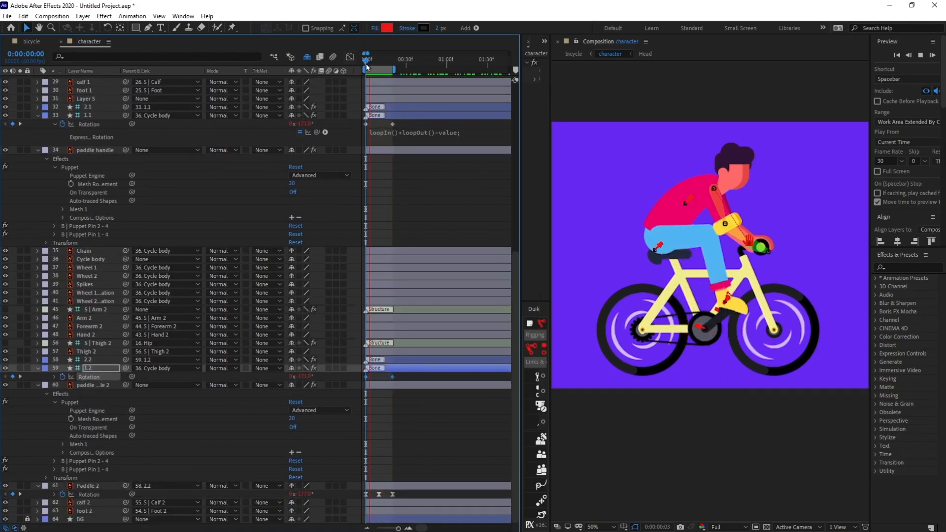
Step: Offset the Rotation keyframes of bone 1.2 and Paddle 2 to start at frame 10, and preview the cycle
drag(372, 59, 358, 59)
key(alt+shift+j)
text(+10)
key(Return)
drag(406, 373, 351, 509)
drag(365, 378, 380, 378)
scroll(380, 378, up, 3)
scroll(379, 379, down, 2)
scroll(380, 378, down, 2)
key(space)
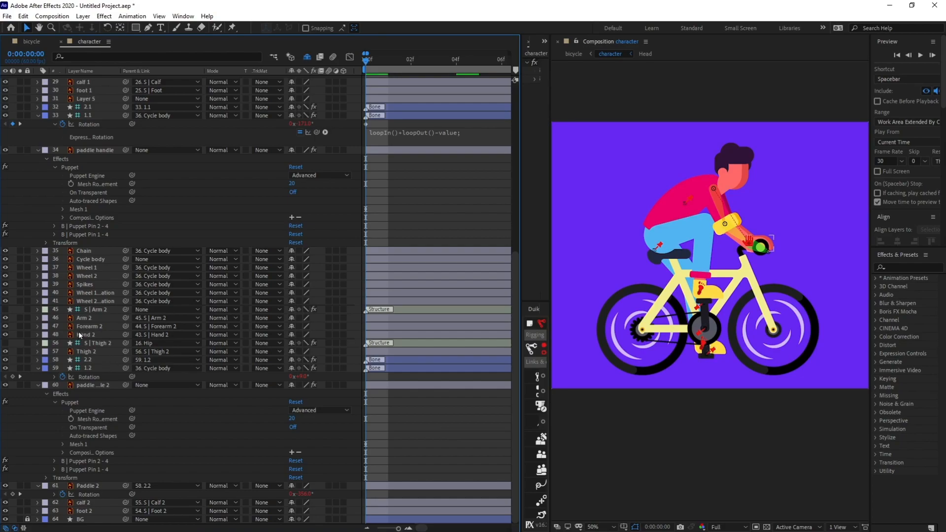
Step: Set Rotation keyframes on the neck, spine and Hip bones at frame 0
scroll(98, 364, up, 2)
scroll(102, 286, up, 3)
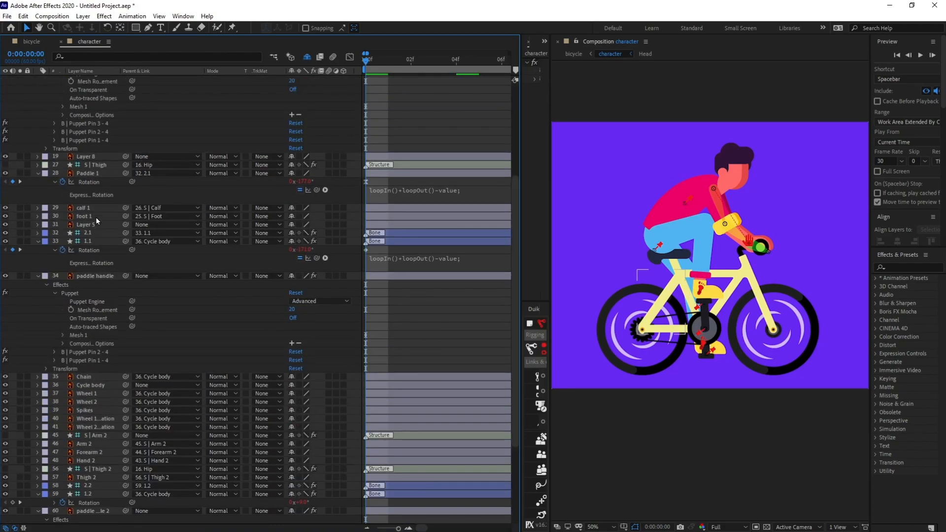
scroll(93, 219, up, 6)
click(89, 180)
shift+click(92, 163)
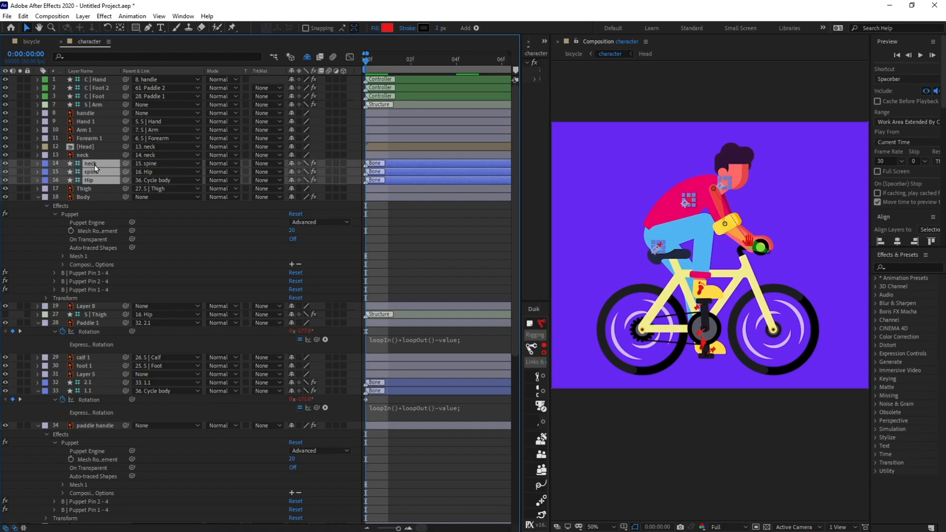
key(minus)
key(minus)
key(minus)
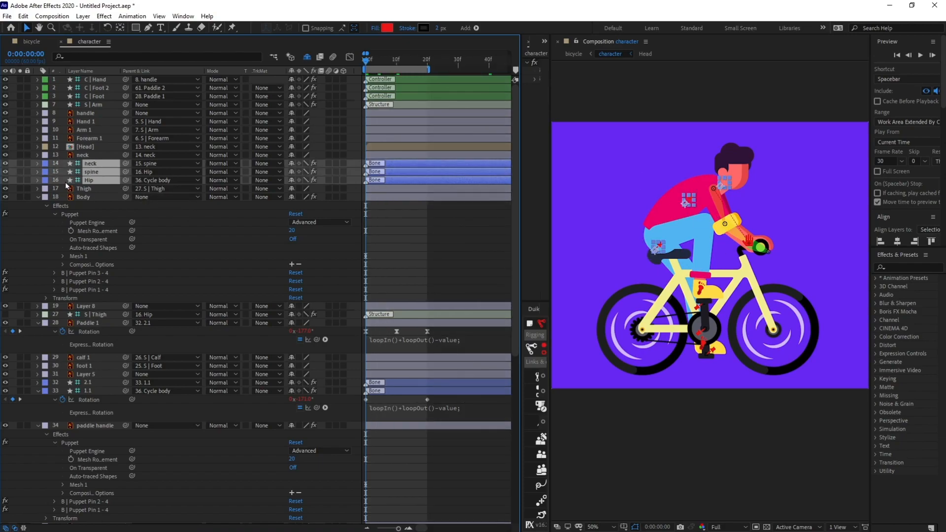
key(r)
Step: Set Rotation keyframes on the [Head] and neck artwork layers at frames 0 and 10
click(33, 54)
text(+10)
key(Return)
click(387, 252)
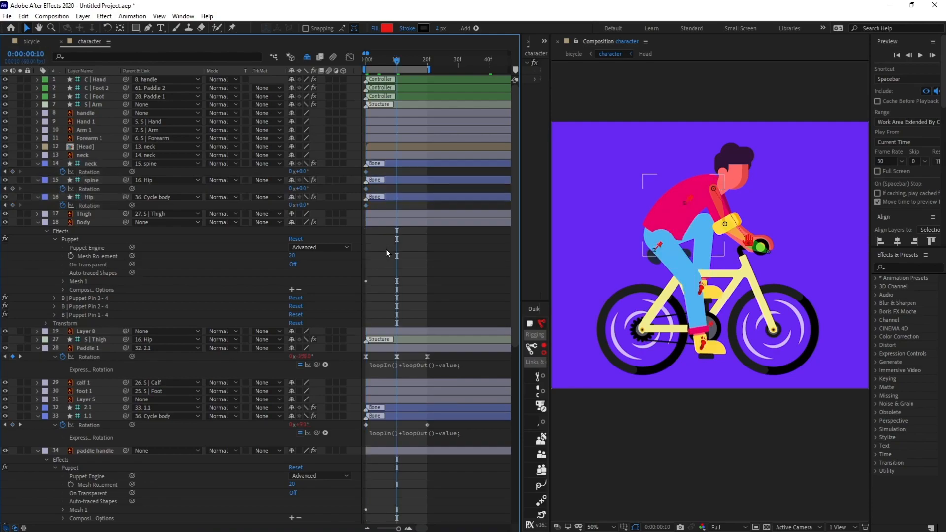
click(94, 163)
shift+click(93, 198)
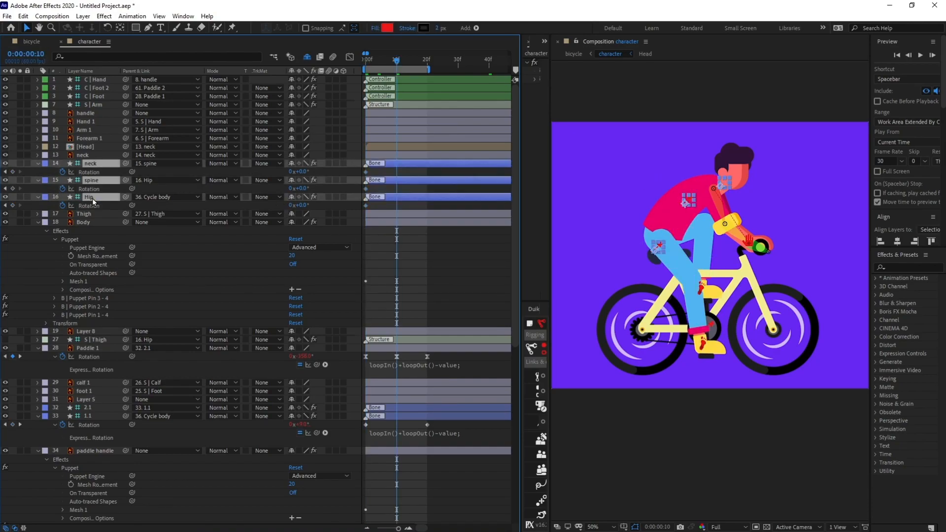
click(87, 157)
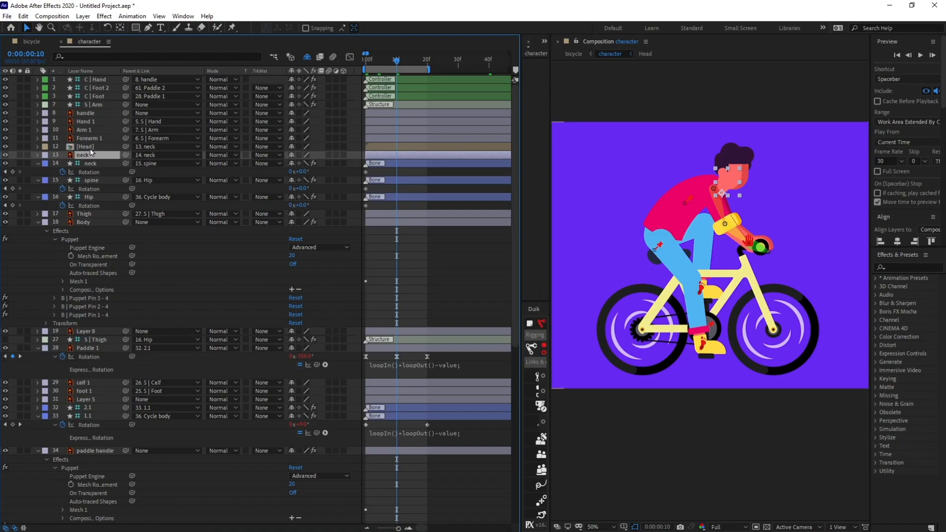
shift+click(91, 147)
key(r)
click(62, 170)
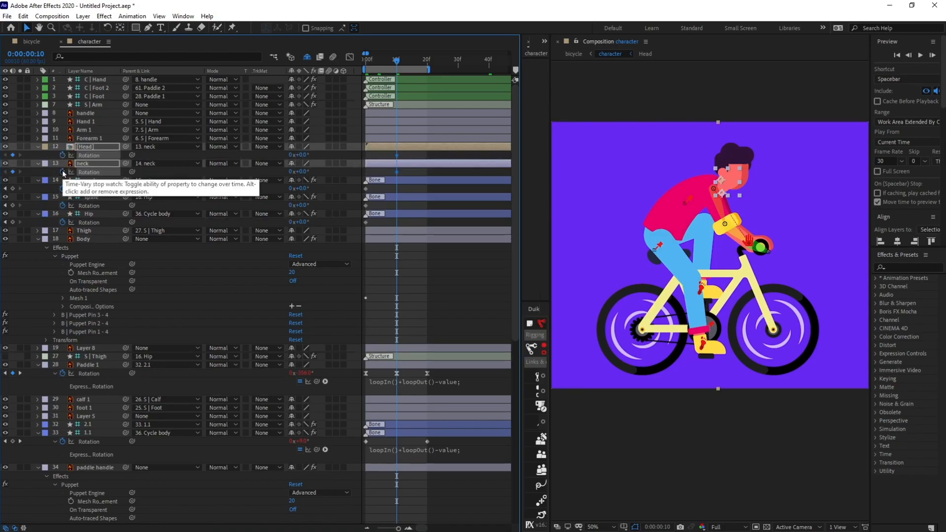
Step: Set the Rotation of [Head], the neck layer and the neck, spine and Hip bones to 3° at frame 10
shift+click(99, 216)
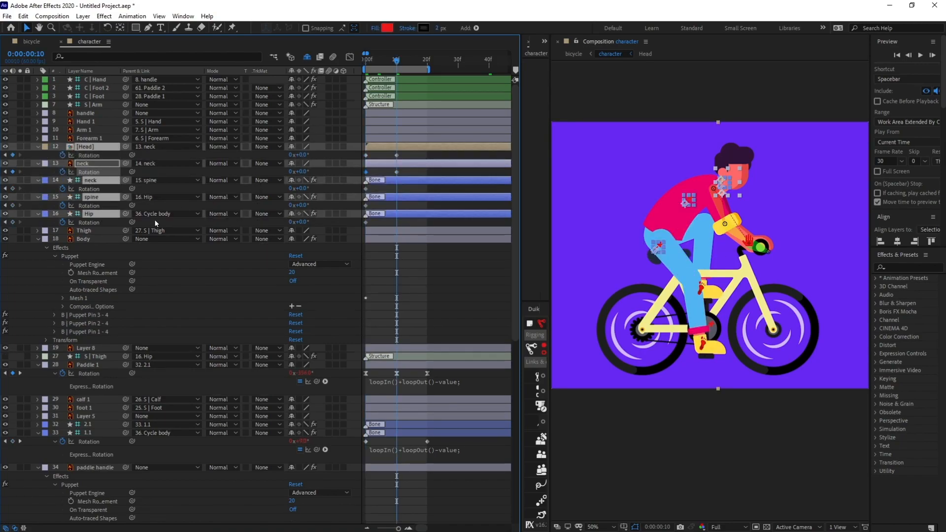
drag(301, 206, 305, 209)
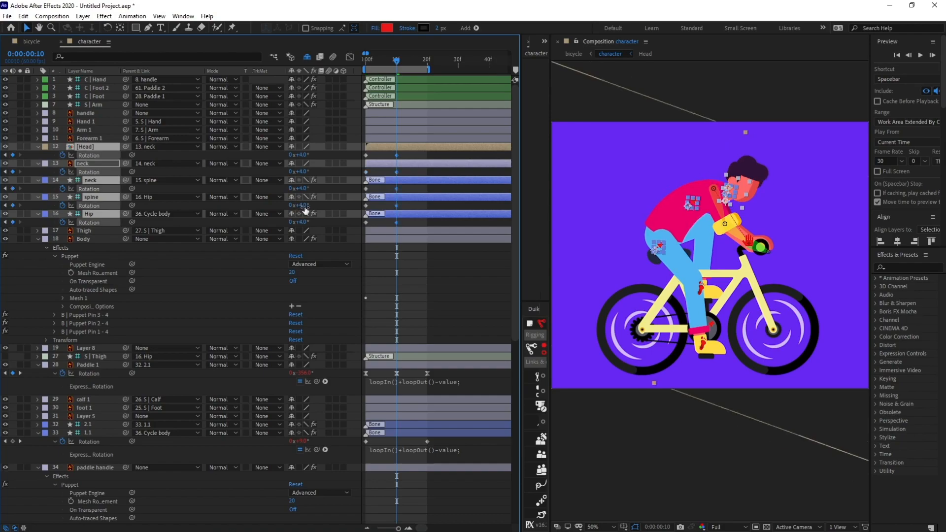
key(ctrl+z)
text(3)
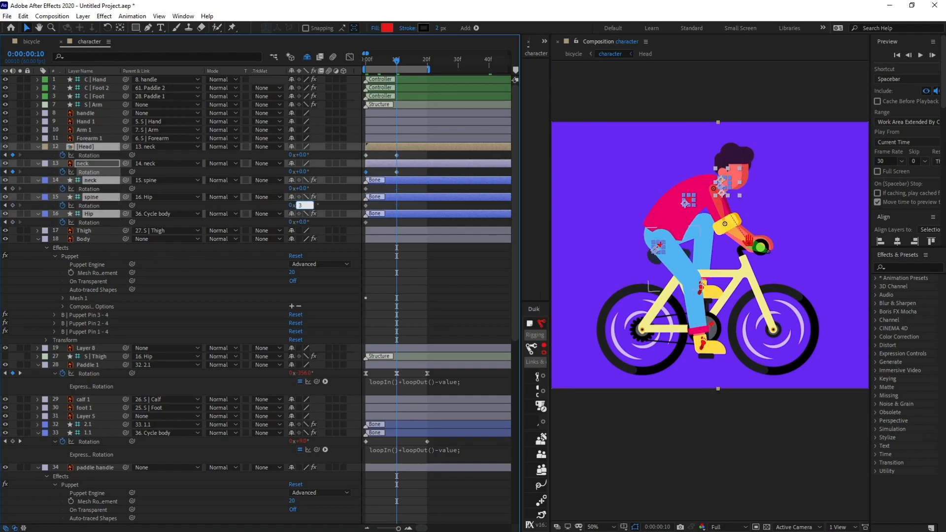
key(Return)
Step: Duplicate the frame 0 Rotation keyframes of [Head], the neck layer and the neck, spine and Hip bones at frame 20
click(26, 54)
text(+)
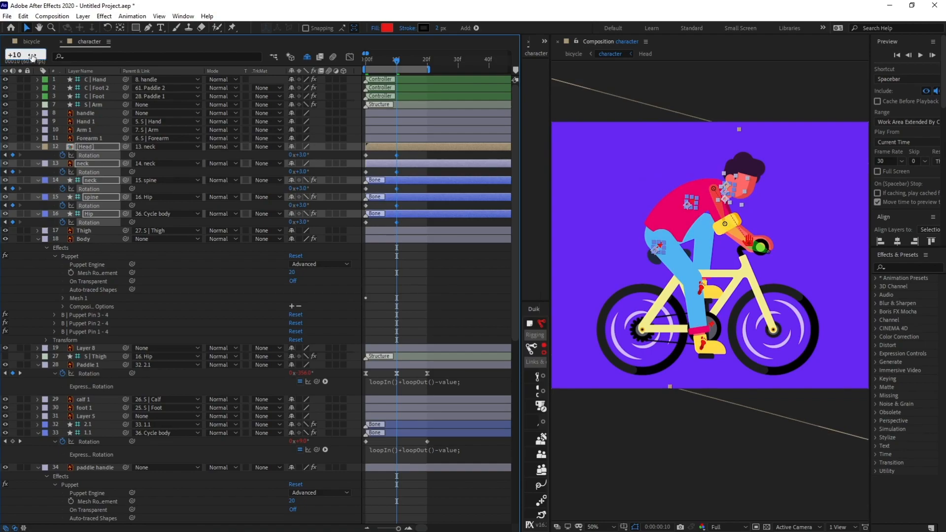
text(189.0)
key(Return)
click(359, 159)
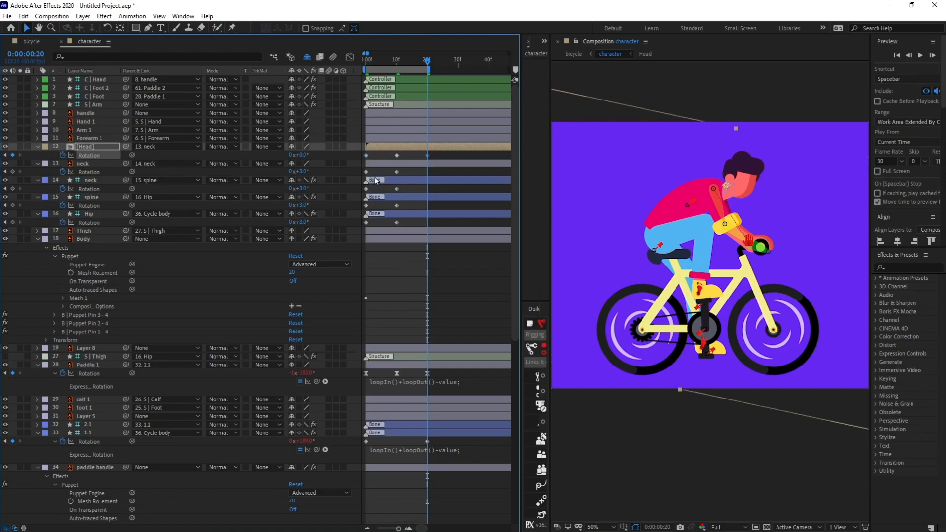
key(ctrl+c)
key(ctrl+v)
drag(372, 169, 359, 192)
key(ctrl+c)
key(ctrl+v)
drag(372, 202, 359, 226)
key(ctrl+c)
key(ctrl+v)
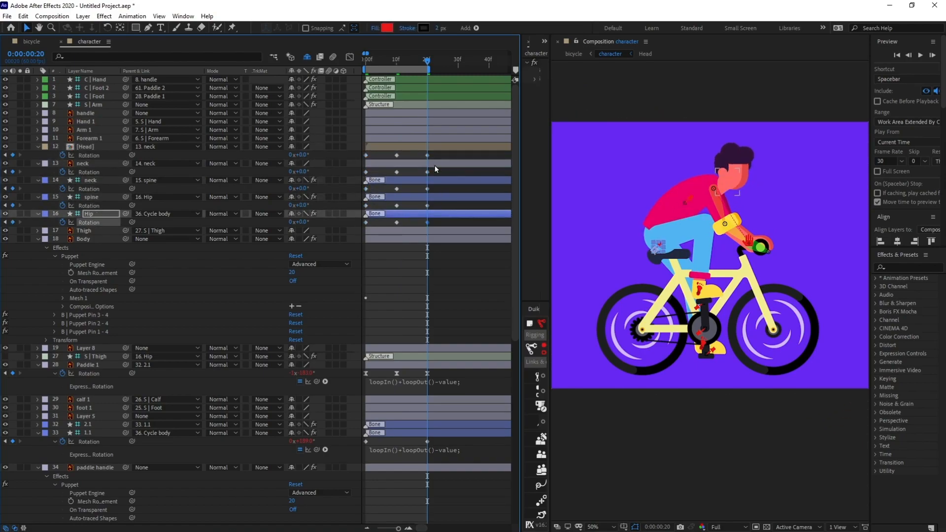
Step: Easy Ease the head, neck, spine and Hip Rotation keyframes and add the expression loopIn()+loopOut()-value; to all five Rotation properties
drag(436, 152, 351, 231)
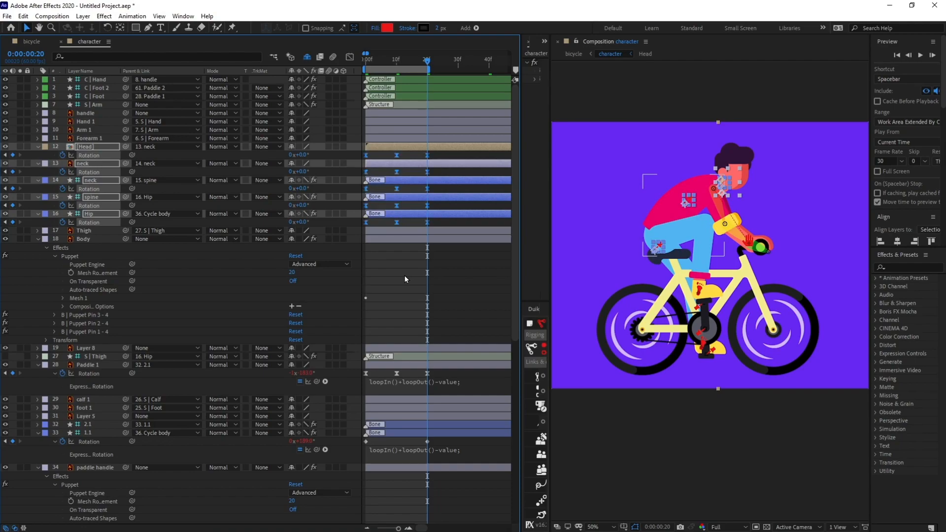
click(394, 297)
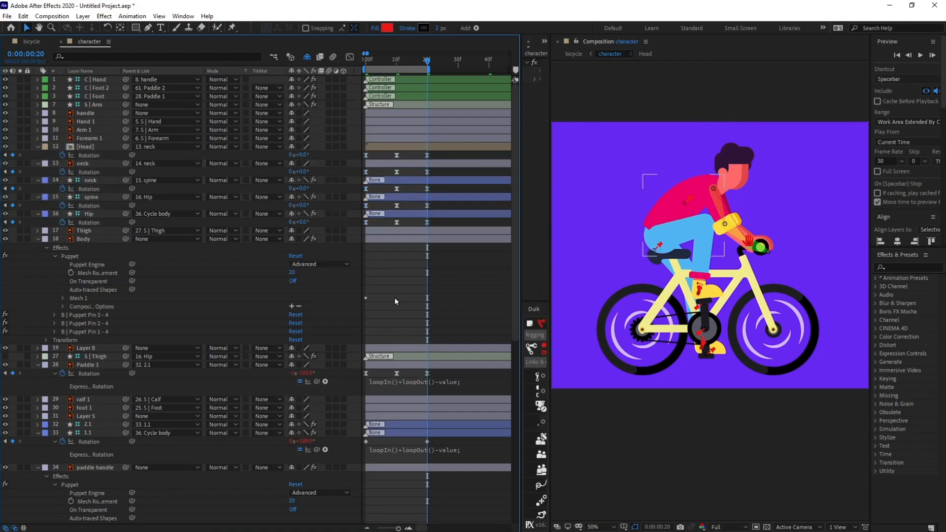
alt+click(62, 155)
key(ctrl+v)
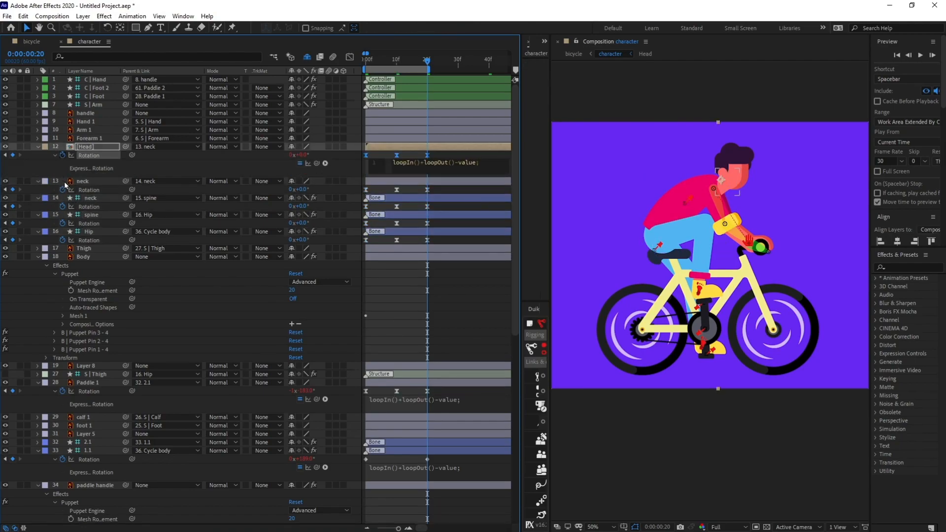
alt+click(62, 189)
key(ctrl+v)
alt+click(62, 224)
key(ctrl+v)
alt+click(62, 259)
key(ctrl+v)
alt+click(62, 294)
key(ctrl+v)
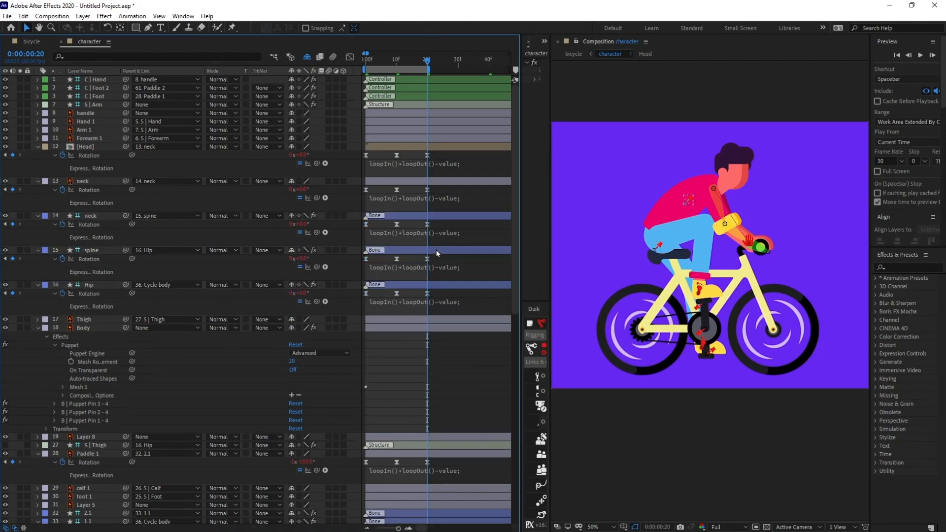
click(444, 233)
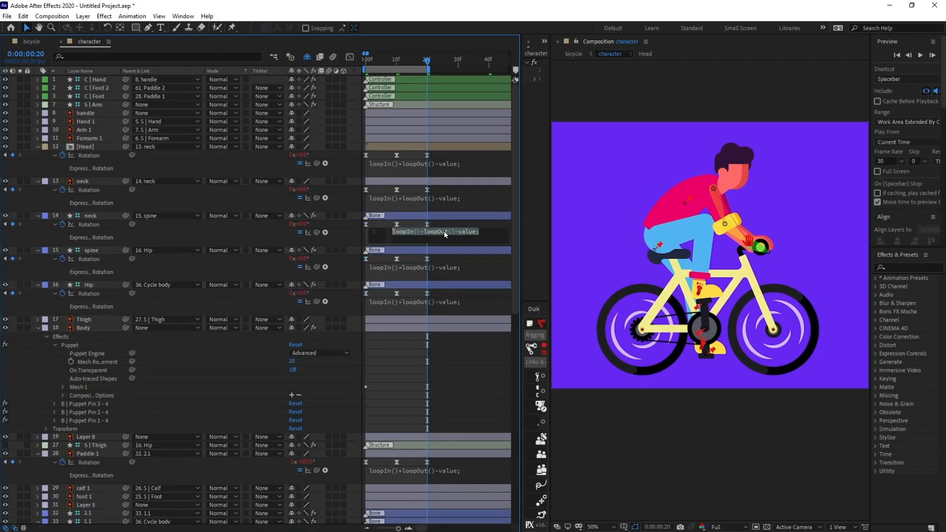
Step: Shift the Hip bone's Rotation keyframes to start at frame 2
drag(442, 296, 363, 221)
click(365, 63)
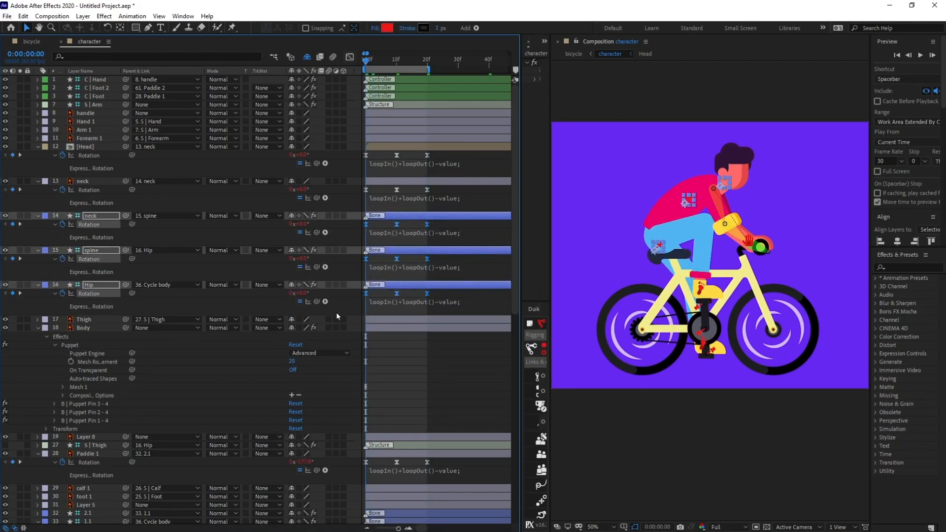
key(=)
key(Page_Down)
key(Page_Down)
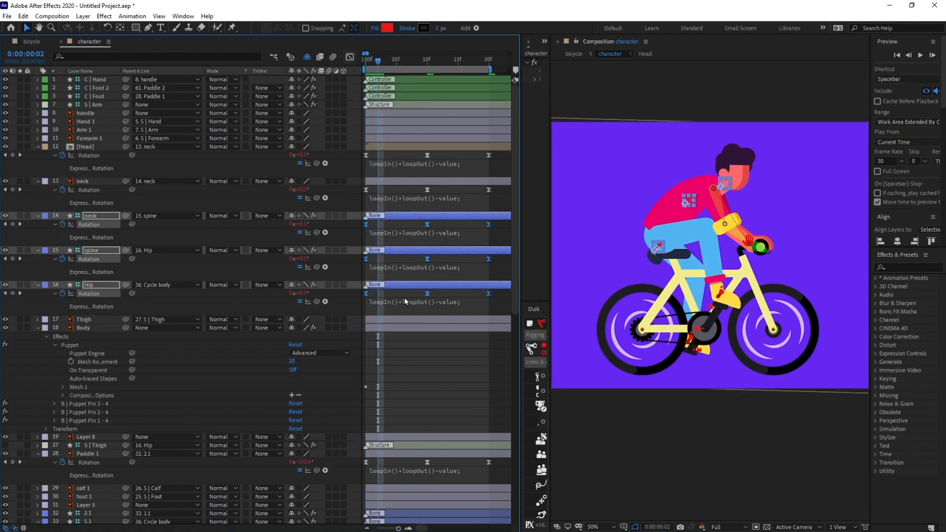
drag(495, 294, 397, 301)
Step: Stagger the spine bone's Rotation keyframes to start at frame 4 and the neck bone's at frame 6
drag(497, 226, 390, 261)
key(Page_Down)
key(Page_Down)
key(Page_Down)
key(Page_Down)
key(minus)
drag(456, 263, 378, 252)
drag(380, 225, 385, 226)
Step: Shift the neck artwork layer's Rotation keyframes to start at frame 8 and [Head]'s at frame 11, and preview the motion
key(Page_Down)
key(Page_Down)
drag(448, 152, 394, 192)
click(373, 60)
key(Page_Down)
key(Page_Down)
key(Page_Down)
key(Page_Down)
key(Page_Down)
key(Page_Down)
key(Page_Down)
key(Page_Down)
key(Page_Down)
drag(473, 152, 406, 155)
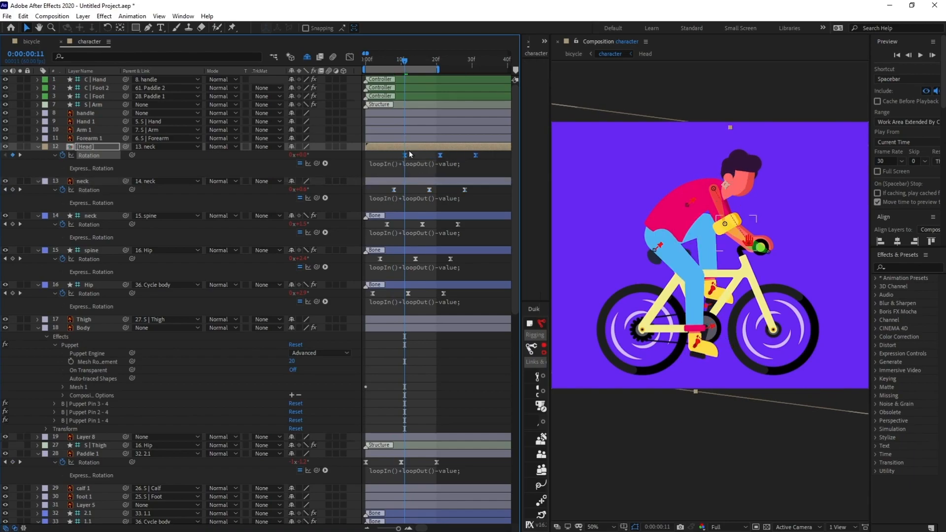
key(space)
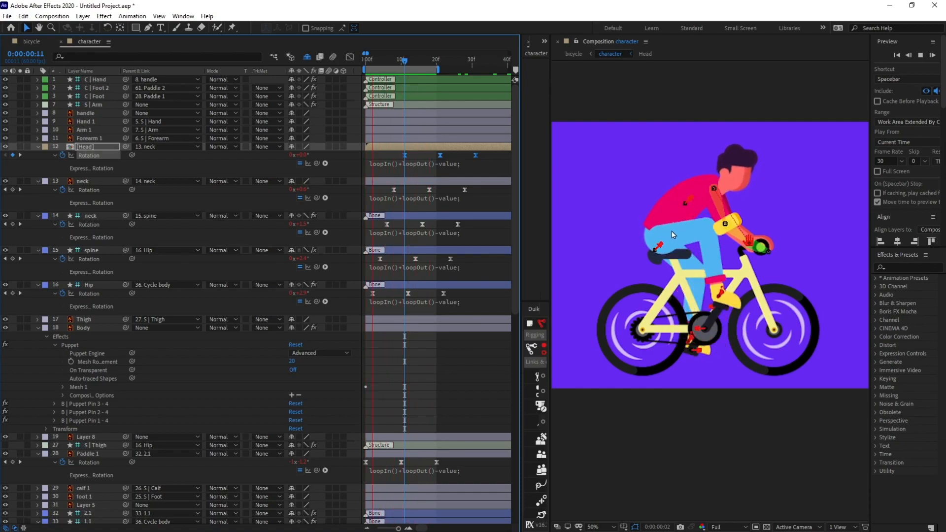
key(space)
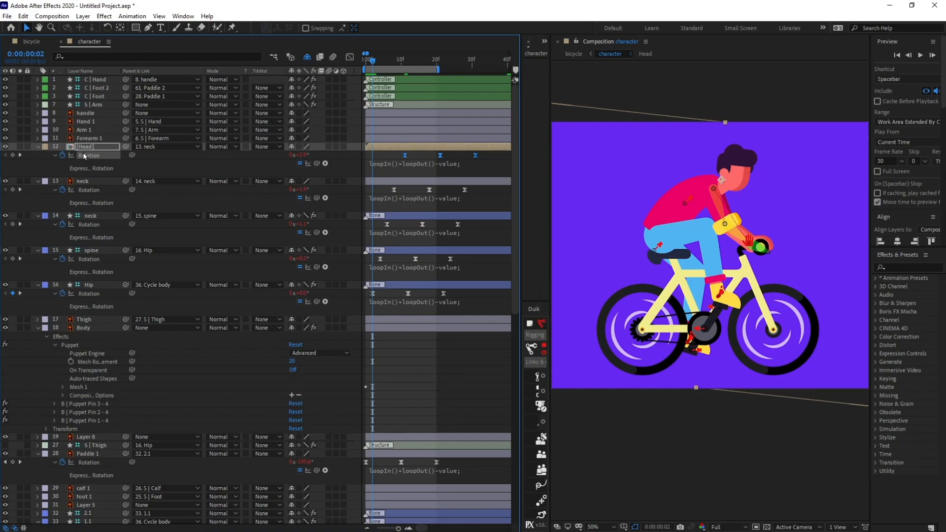
Step: Rig the S | Arm 2 structure with Duik's Auto-rig & IK and parent its C | Hand 2 controller to C | Hand
scroll(95, 121, down, 5)
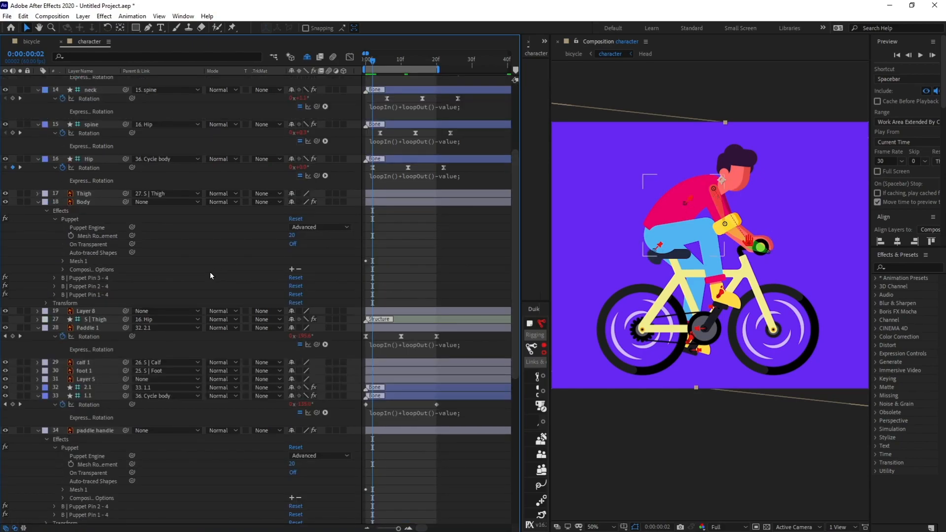
scroll(161, 277, up, 5)
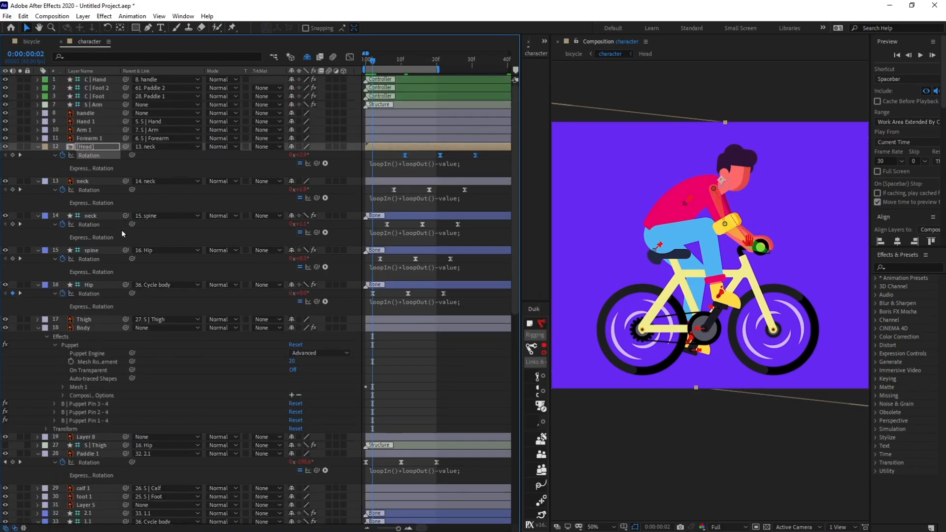
click(96, 215)
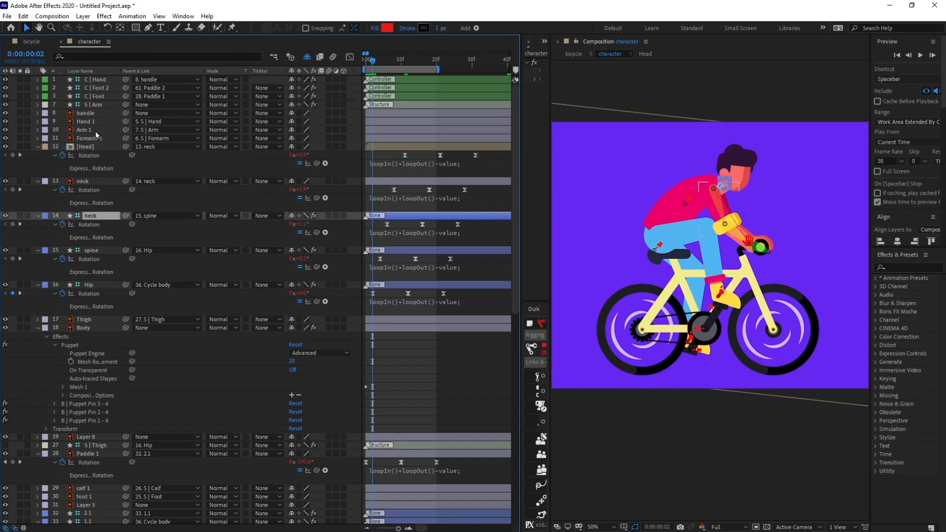
click(100, 106)
scroll(170, 370, down, 16)
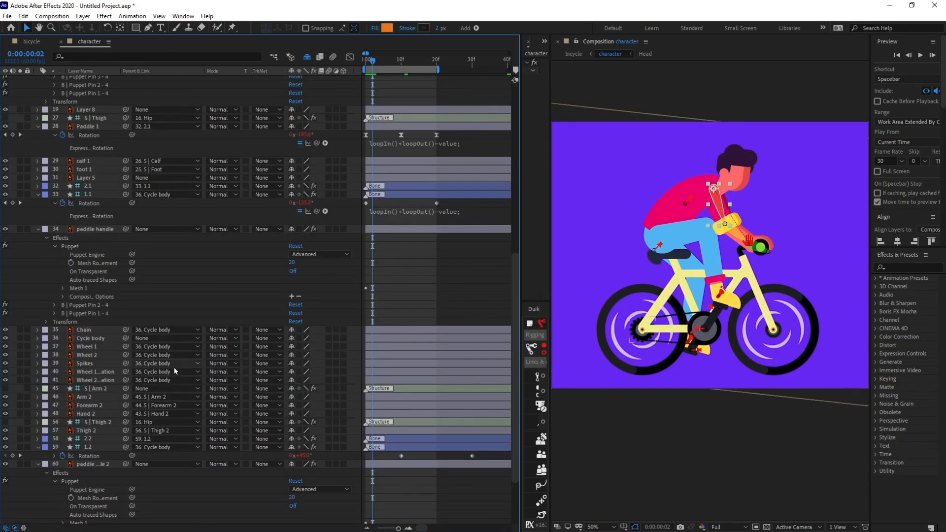
click(95, 309)
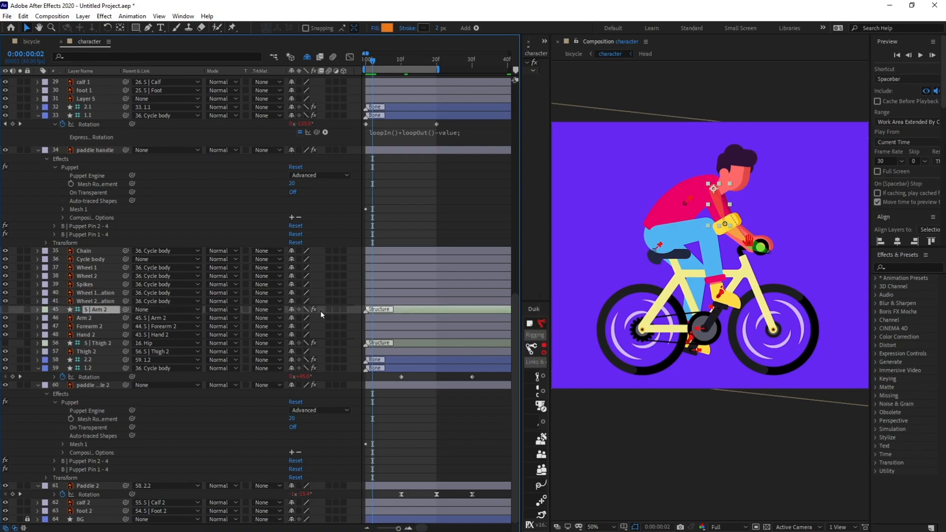
click(265, 309)
click(172, 310)
click(199, 182)
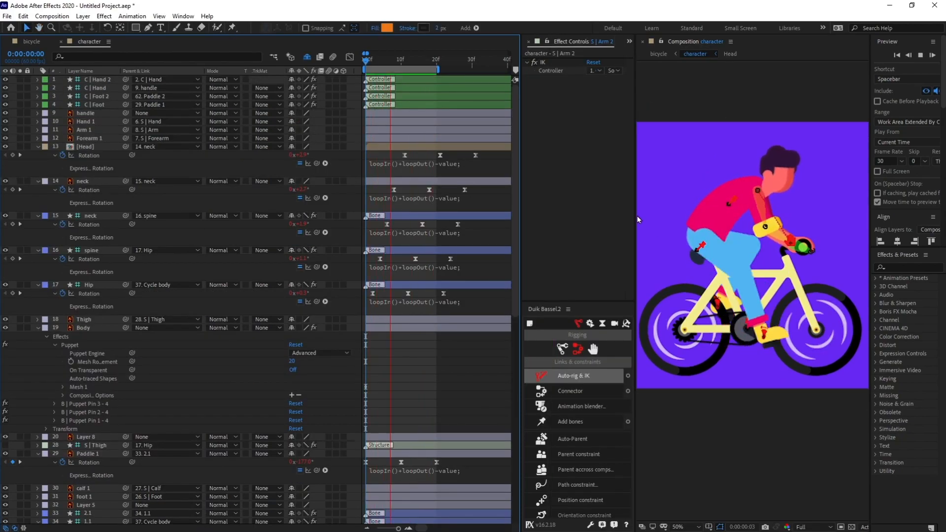
Step: Narrow the timeline and widen the composition view, and preview the rigged cycling animation
drag(520, 188, 475, 188)
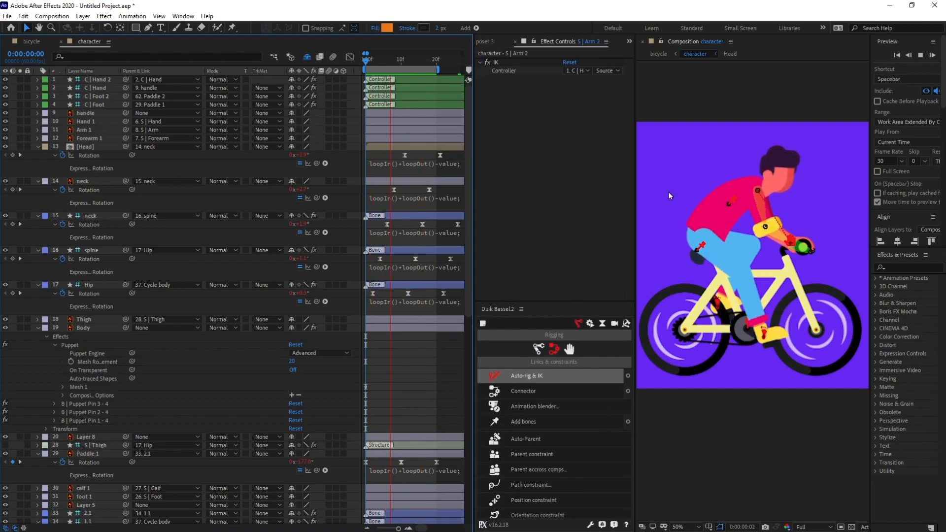
drag(634, 193, 571, 199)
key(space)
key(space)
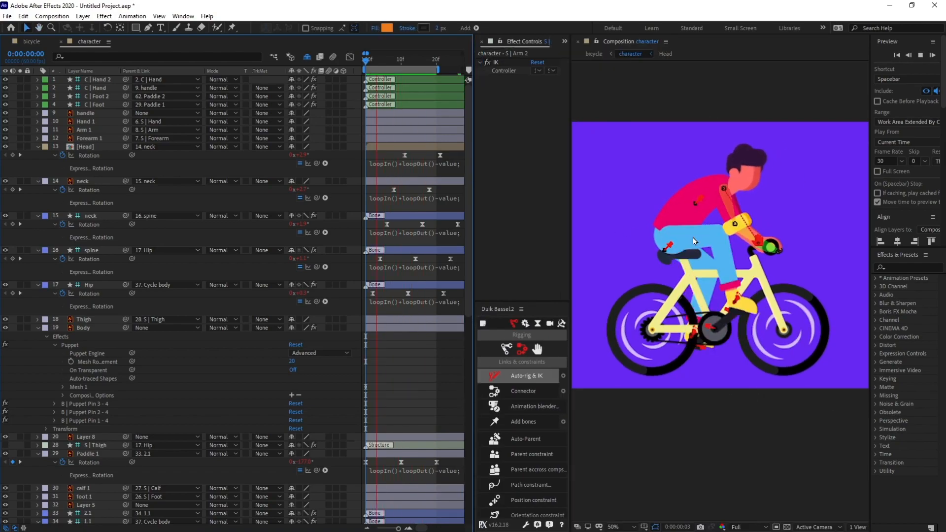
key(space)
Step: Reveal Rotation on the Wheel 1 rotation and Wheel 2 rotation layers, and link Wheel 1's Rotation to Wheel 2's
scroll(378, 238, down, 10)
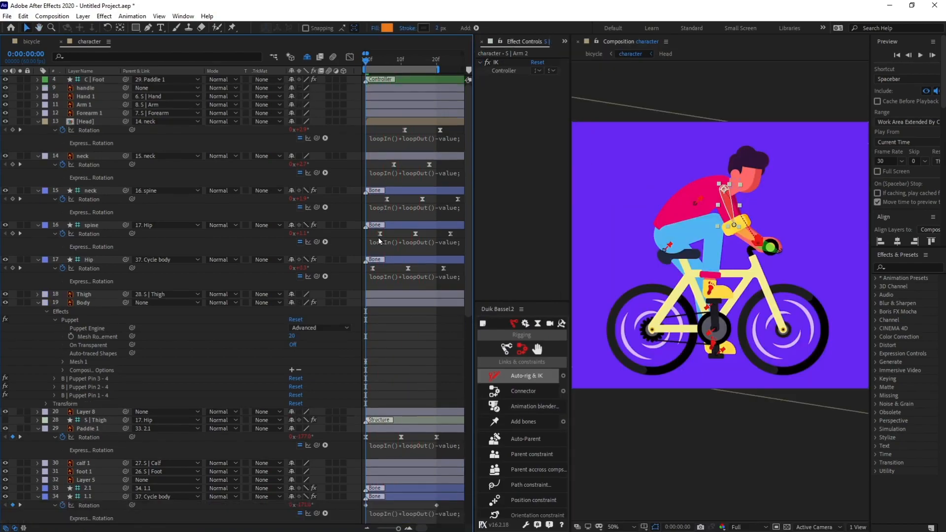
scroll(347, 257, down, 2)
click(95, 277)
click(100, 301)
ctrl+click(101, 309)
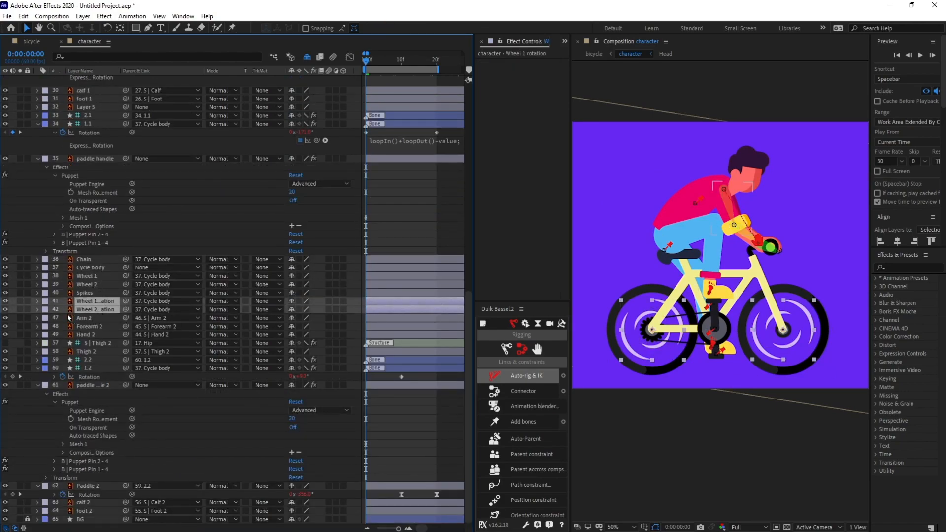
click(19, 309)
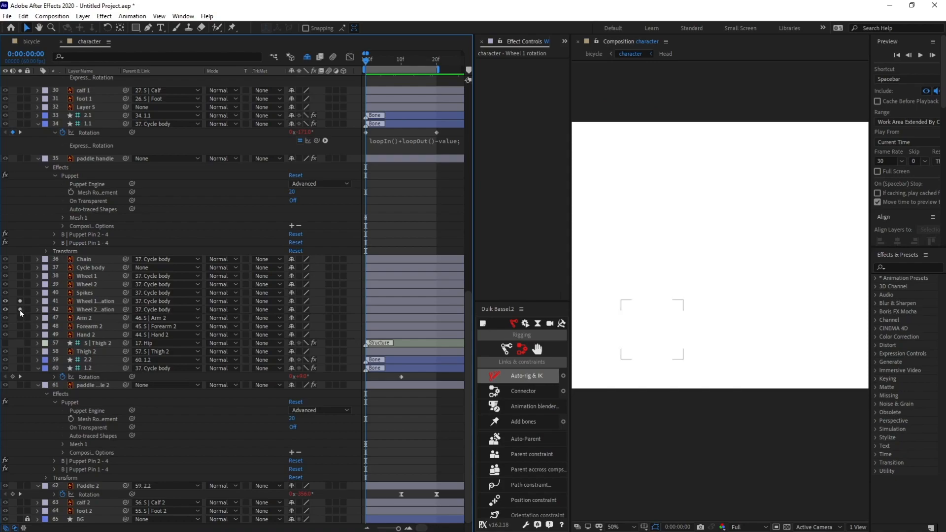
key(ctrl+z)
key(r)
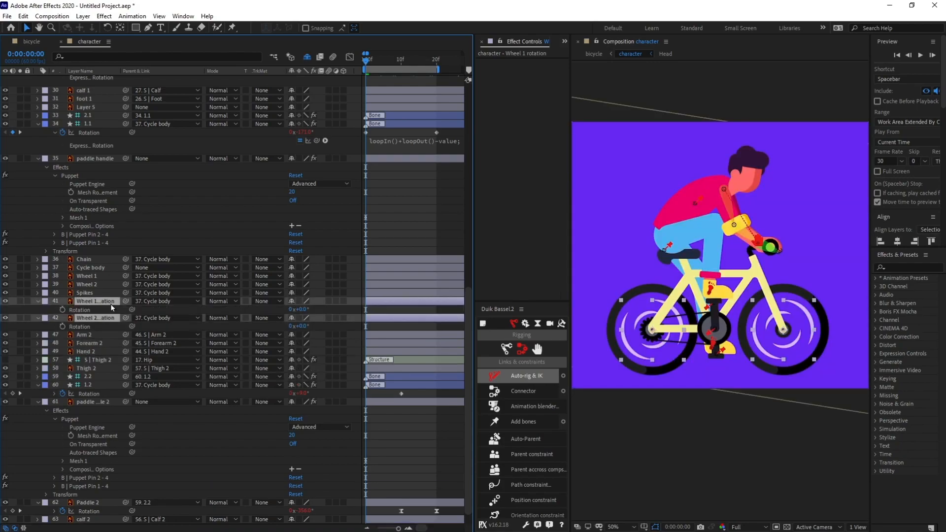
click(156, 312)
drag(132, 309, 80, 331)
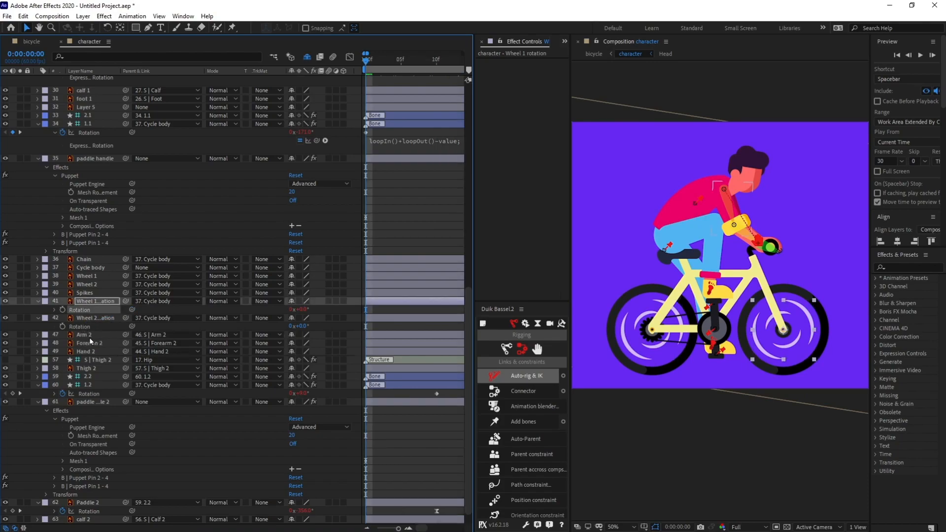
Step: Keyframe the Wheel 2 rotation layer's Rotation at 0° on frame 0 and 2x+0.0° on frame 8
click(63, 327)
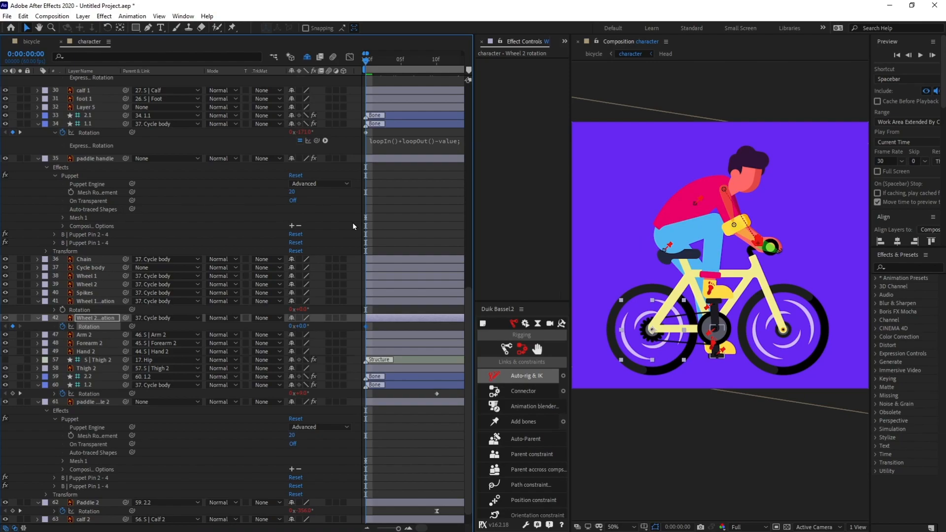
click(25, 54)
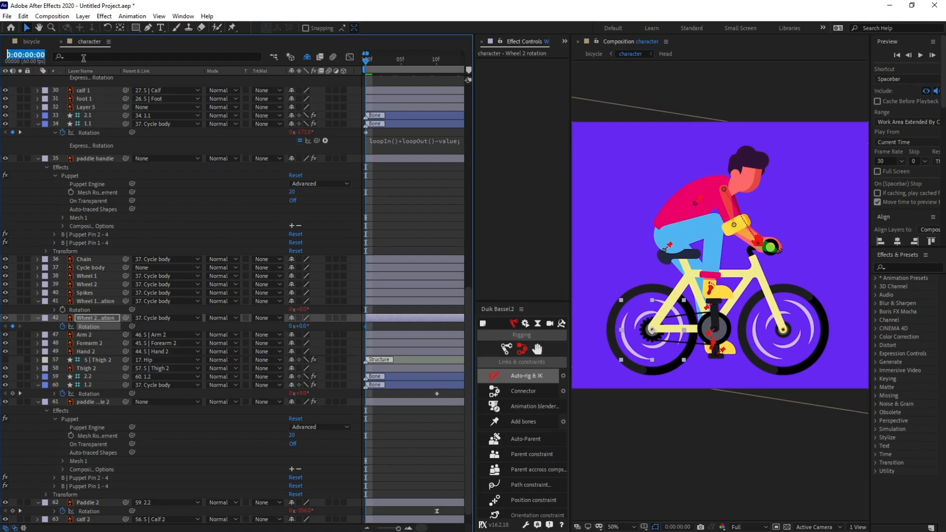
text(+)
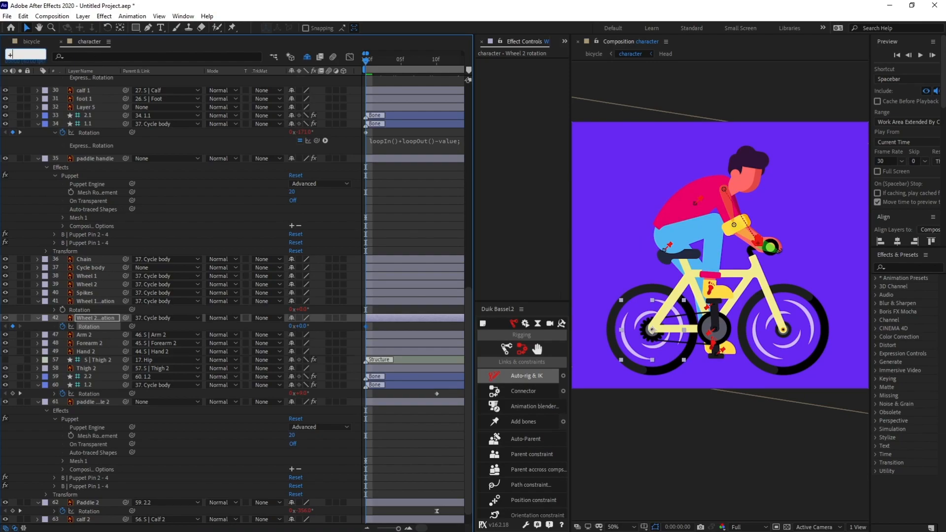
key(Return)
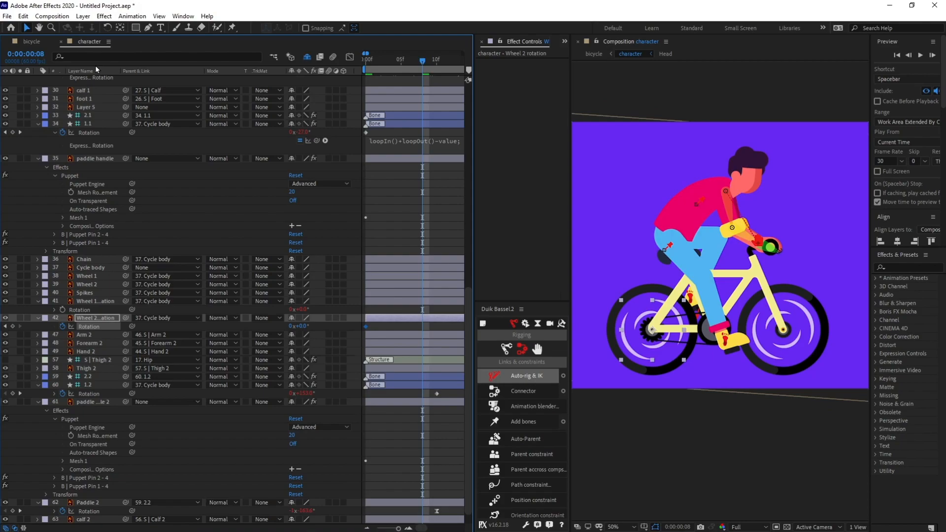
click(290, 326)
text(2)
key(Return)
click(382, 328)
click(422, 326)
Step: Copy the expression loopIn()+loopOut()-value; from bone 1.1 to the Wheel 2 rotation layer's Rotation
click(421, 144)
key(ctrl+c)
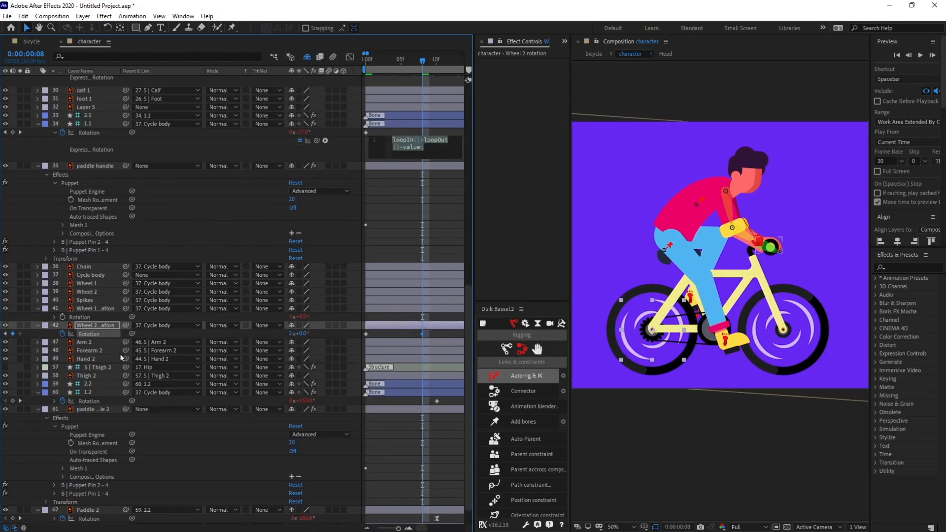
alt+click(62, 334)
key(ctrl+v)
click(311, 340)
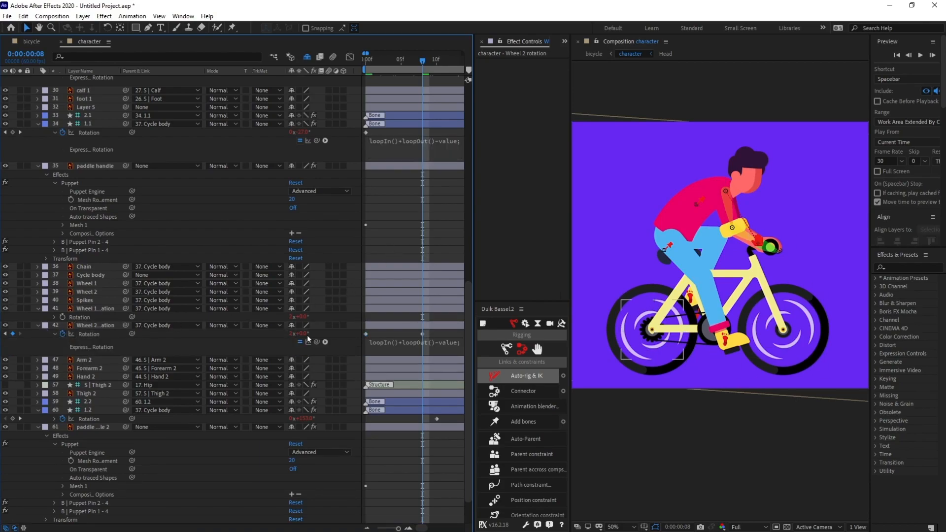
Step: Enable motion blur for both wheel rotation layers and the composition, preview the spinning wheels, and return to frame 0
click(99, 309)
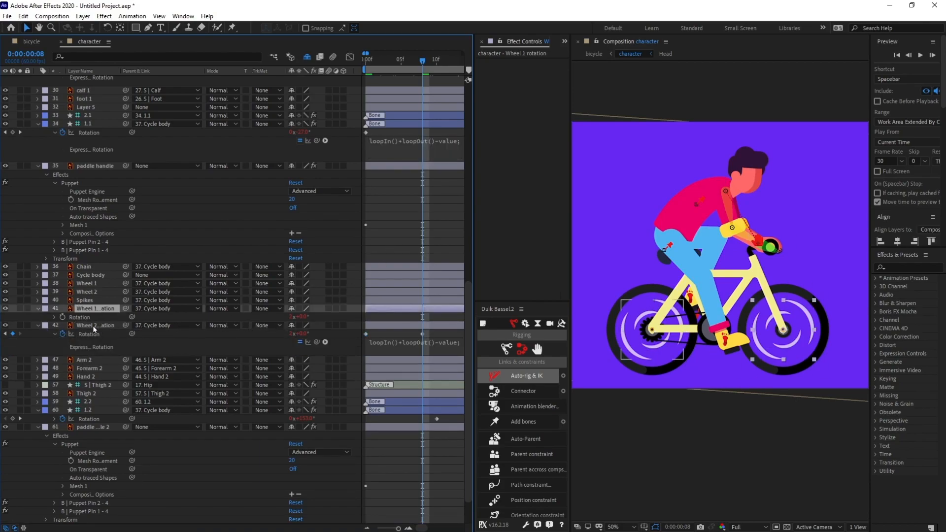
shift+click(92, 325)
click(329, 325)
click(333, 57)
click(386, 217)
key(minus)
key(space)
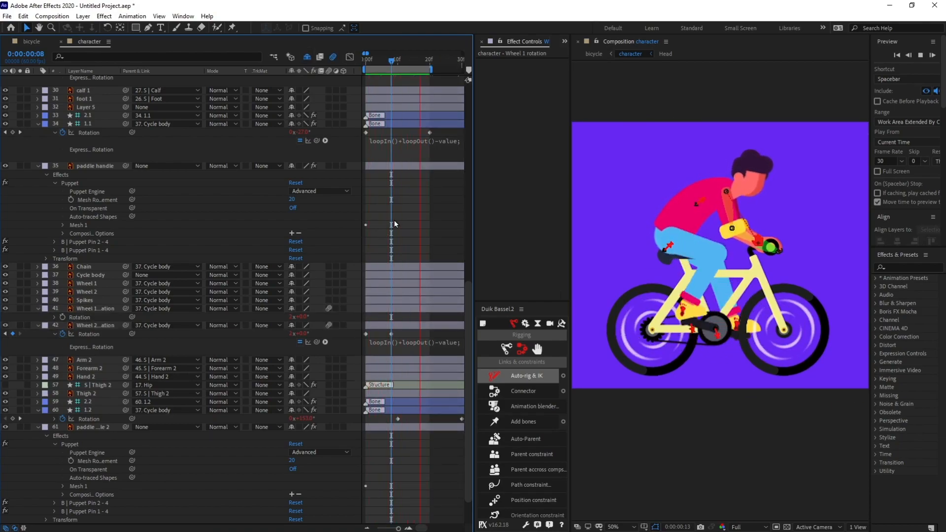
click(373, 60)
drag(373, 61, 365, 60)
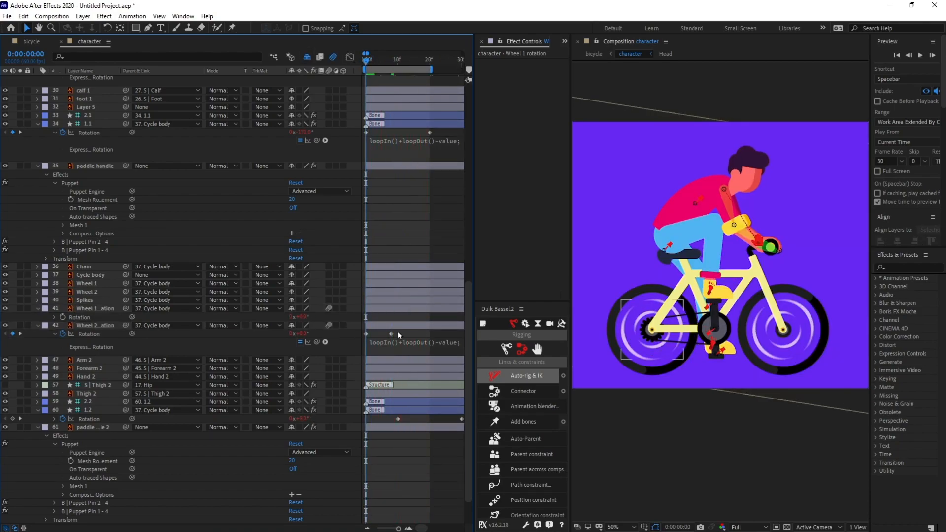
Step: Copy the Wheel 2 rotation layer's looping Rotation keyframes to the Spikes layer
drag(397, 332, 343, 335)
click(90, 300)
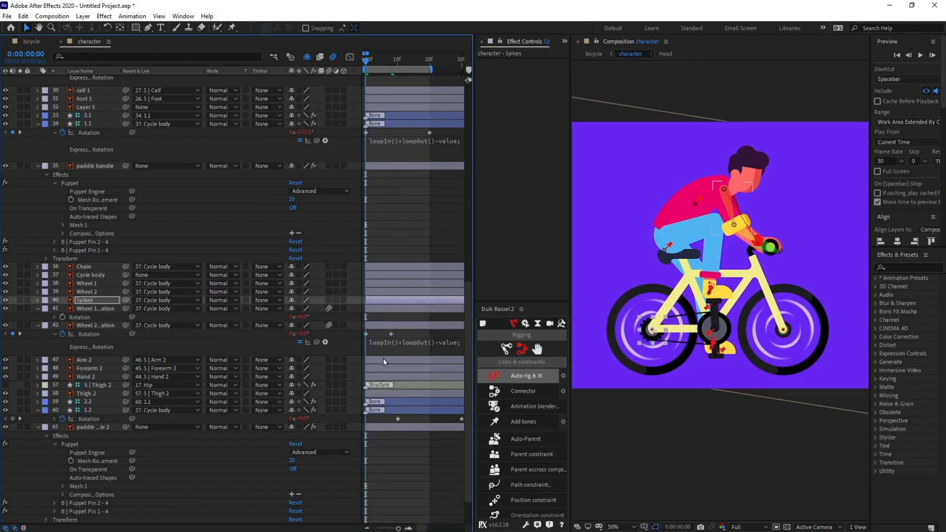
key(ctrl+v)
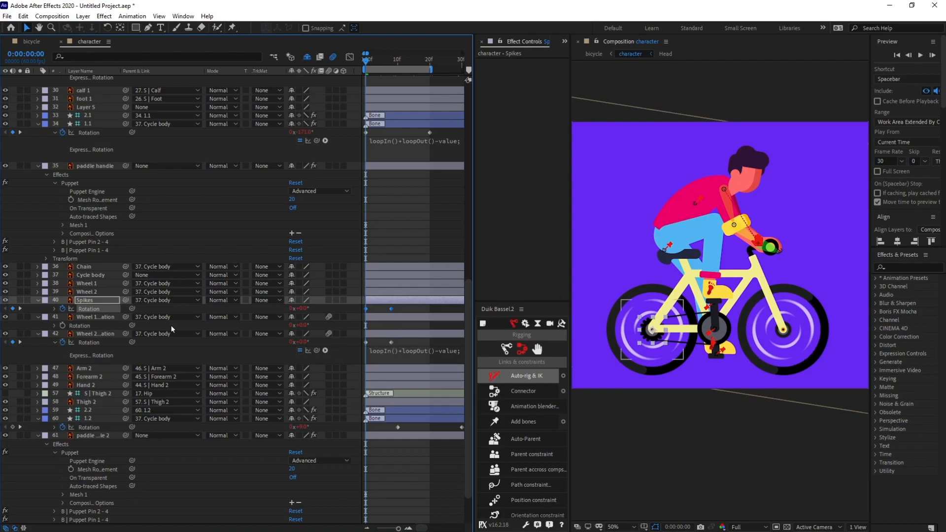
click(55, 309)
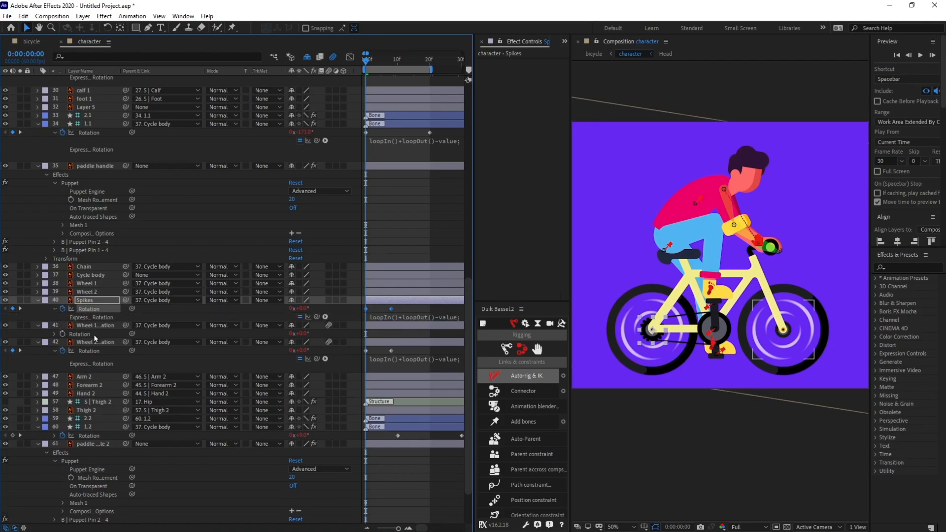
click(55, 309)
click(214, 309)
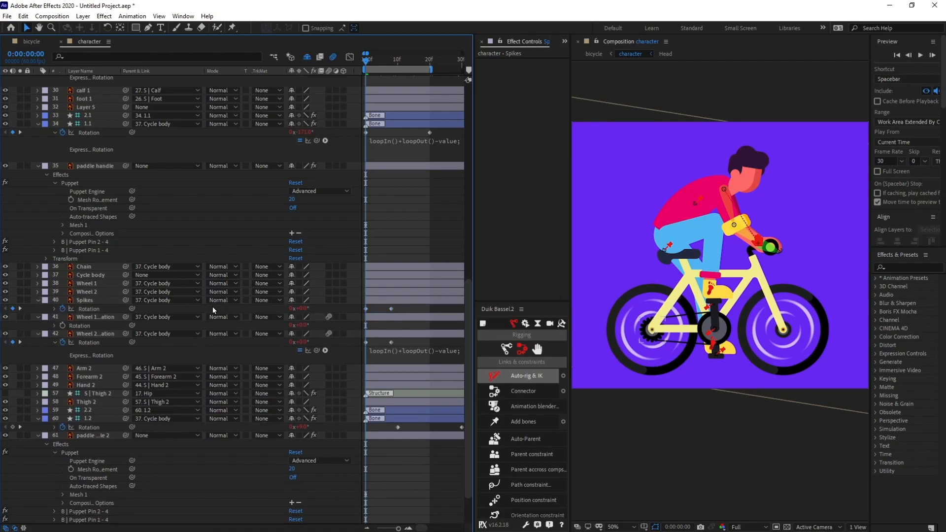
Step: Enable motion blur for the Spikes layer and preview the animation
click(329, 301)
key(space)
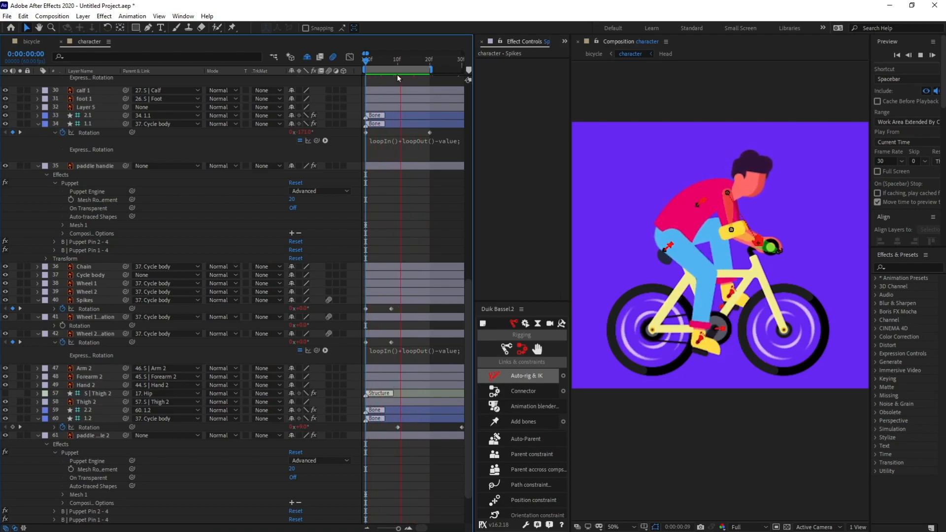
key(space)
Step: Inspect the face artwork up close in the Head composition, and preview the head motion in the character composition
scroll(415, 198, up, 10)
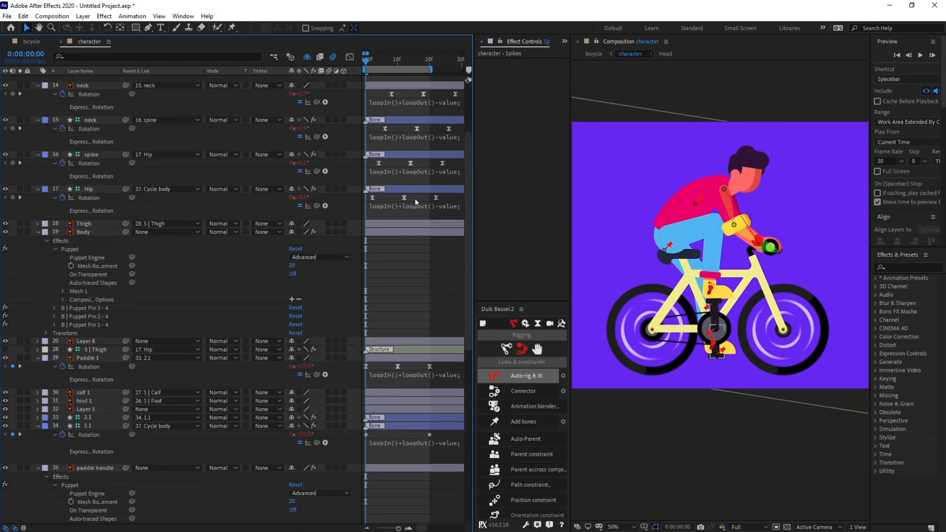
click(95, 147)
double_click(95, 148)
scroll(739, 219, up, 4)
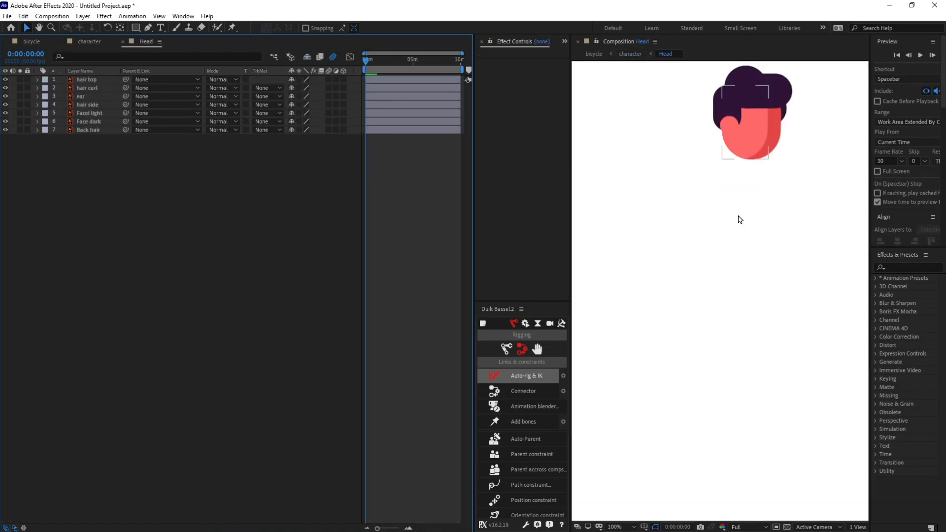
drag(706, 303, 732, 309)
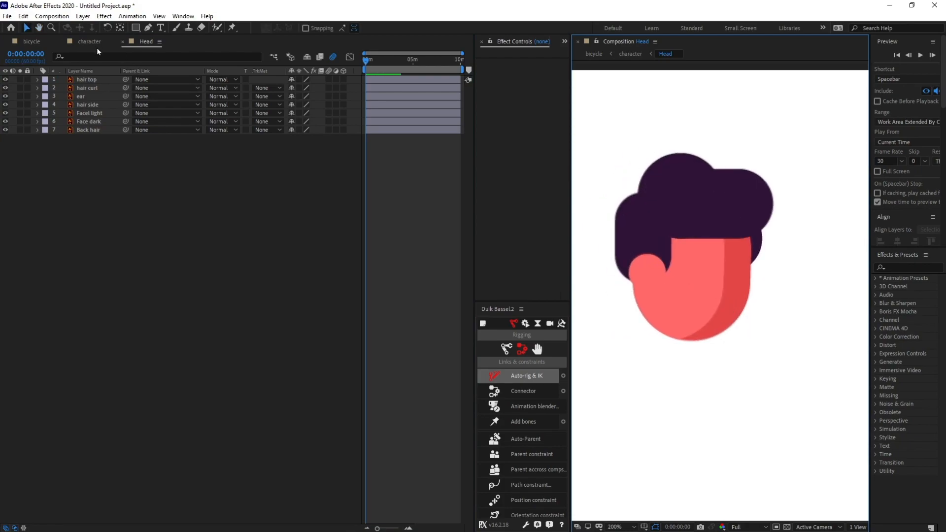
click(90, 42)
key(space)
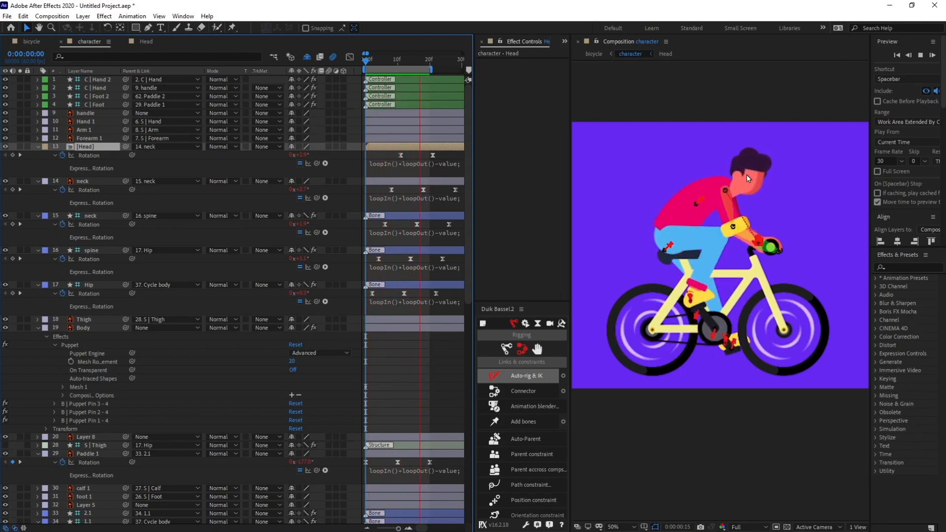
Step: In the Head composition, create shape layers from the Facel light and Face dark vector layers
double_click(101, 147)
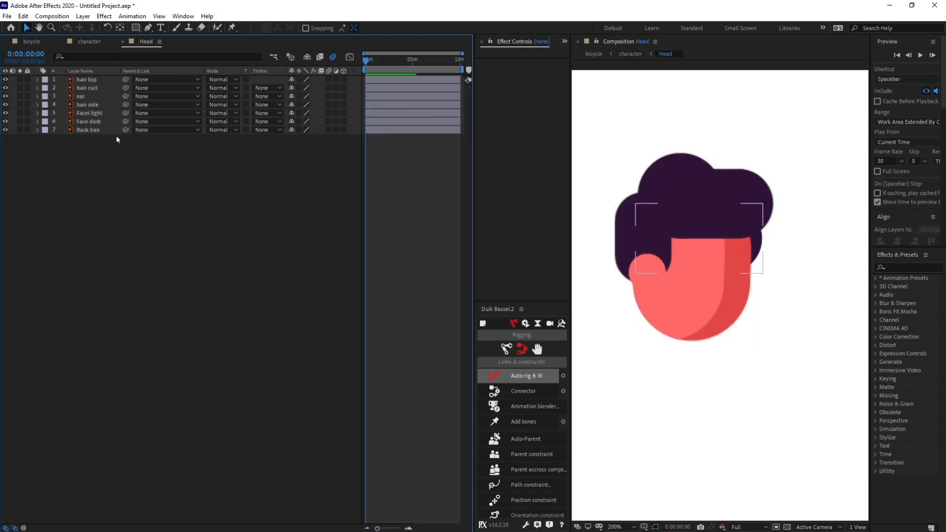
click(91, 121)
shift+click(91, 113)
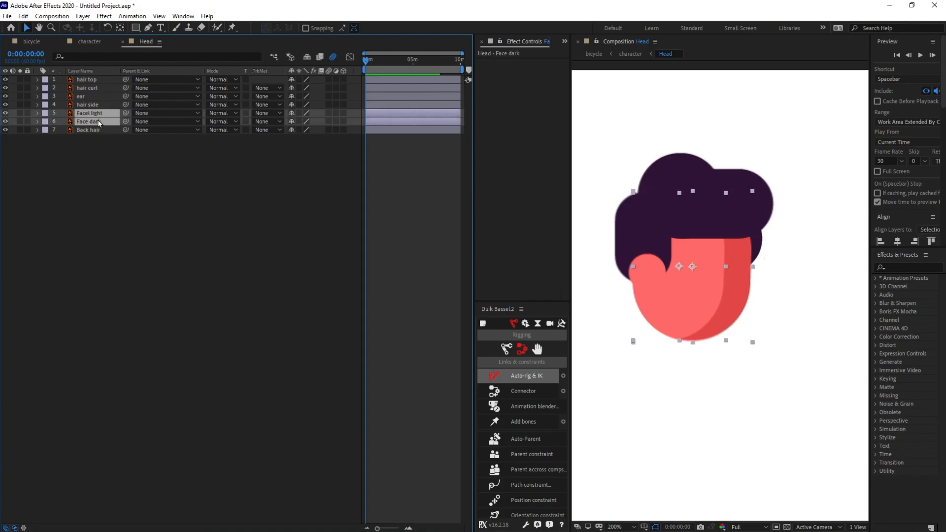
right_click(99, 119)
click(84, 124)
right_click(86, 123)
mouse_move(118, 340)
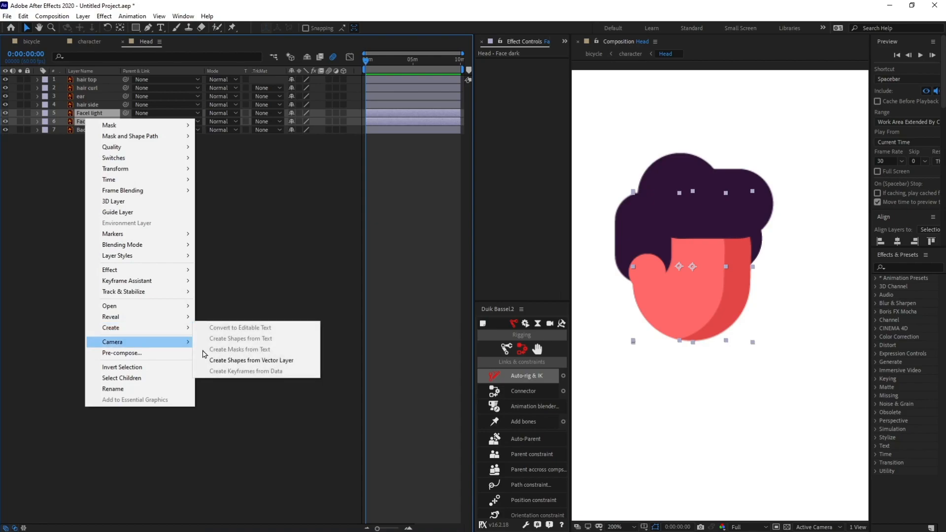
click(223, 361)
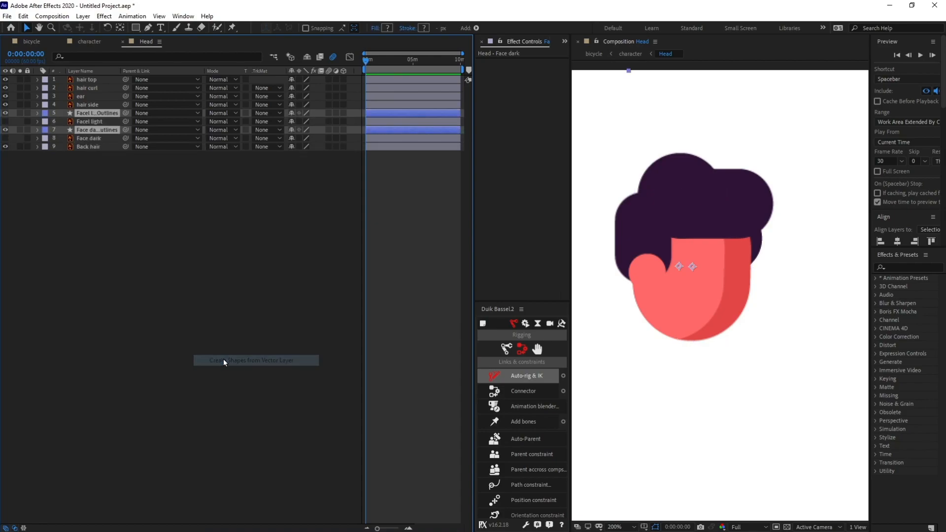
Step: Delete the original Facel light and Face dark vector layers
click(92, 121)
ctrl+click(94, 138)
key(Delete)
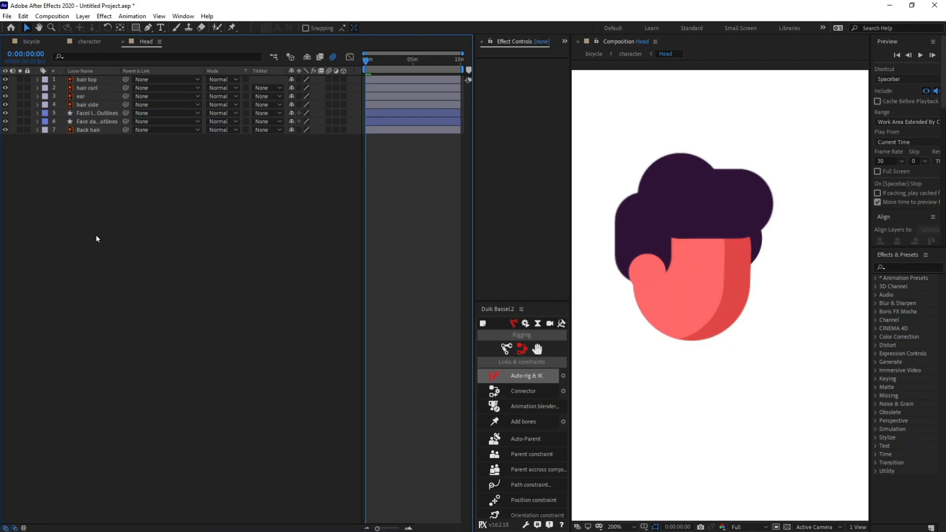
Step: Rename the two face outline shape layers to Facel light and Face dark
click(96, 114)
key(Return)
key(End)
key(BackSpace)
key(BackSpace)
key(BackSpace)
key(BackSpace)
key(BackSpace)
key(BackSpace)
key(BackSpace)
key(BackSpace)
key(BackSpace)
key(Return)
click(94, 122)
key(Return)
key(End)
key(BackSpace)
key(BackSpace)
key(BackSpace)
key(BackSpace)
key(BackSpace)
key(BackSpace)
key(BackSpace)
key(BackSpace)
key(BackSpace)
click(120, 204)
Step: Duplicate the Face dark layer, name the copy Face matte, and move it above Facel light
click(104, 122)
key(ctrl+d)
key(Return)
key(End)
key(BackSpace)
key(BackSpace)
key(BackSpace)
key(BackSpace)
key(BackSpace)
key(BackSpace)
text(matte)
key(Return)
mouse_move(102, 122)
mouse_down()
mouse_move(105, 110)
mouse_move(108, 119)
mouse_up()
Step: Duplicate the Face dark layer again and set the copy's fill to the light skin colour sampled from the ear
click(106, 130)
key(ctrl+d)
click(387, 28)
click(729, 192)
click(654, 276)
click(744, 144)
Step: Delete the Facel light shape layer
click(123, 193)
click(101, 131)
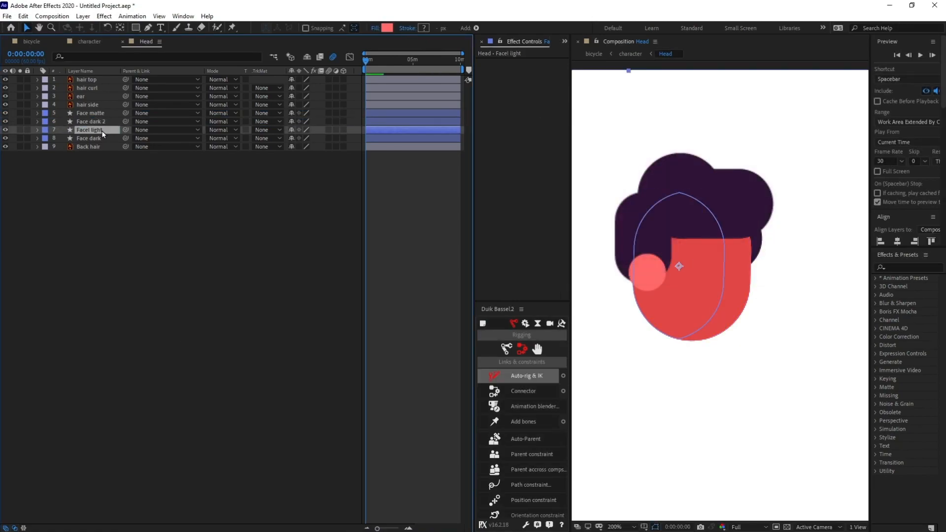
drag(667, 268, 682, 397)
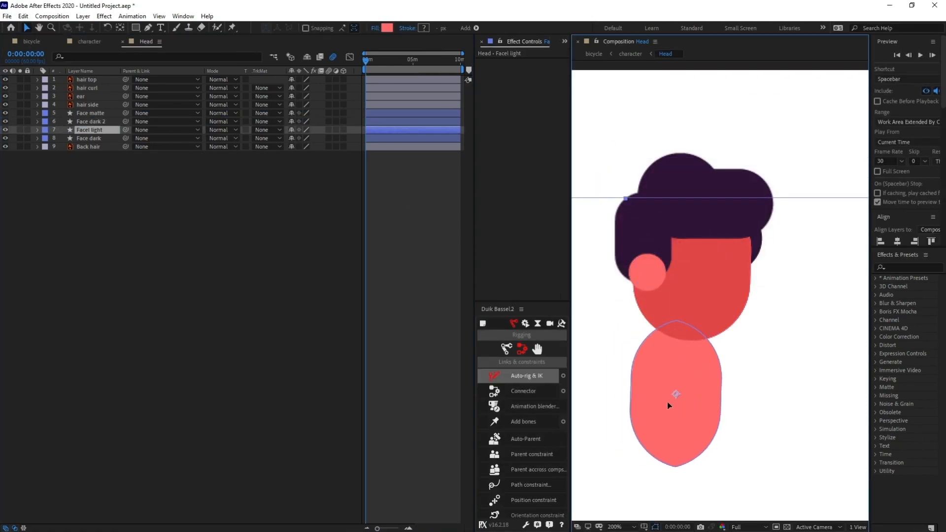
click(89, 131)
key(Delete)
Step: Set the Face dark 2 layer to use Face matte as its alpha matte
click(107, 123)
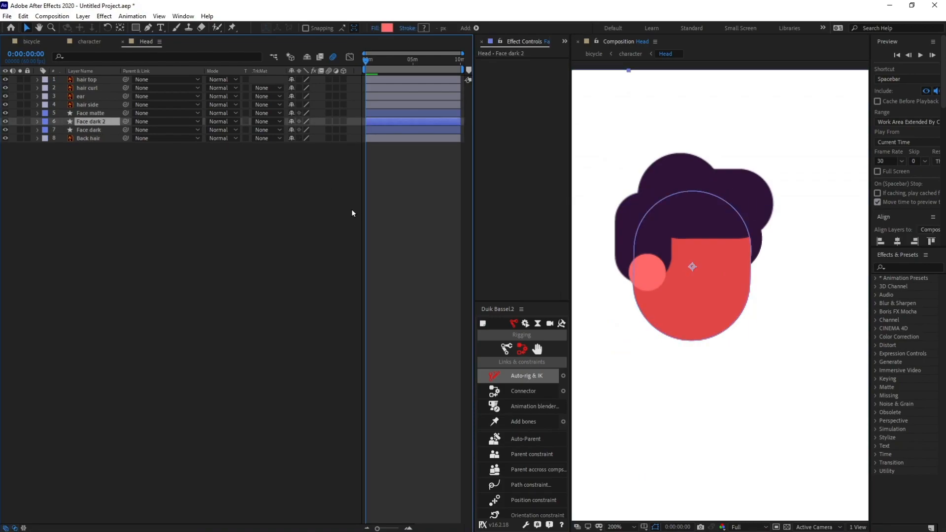
click(104, 115)
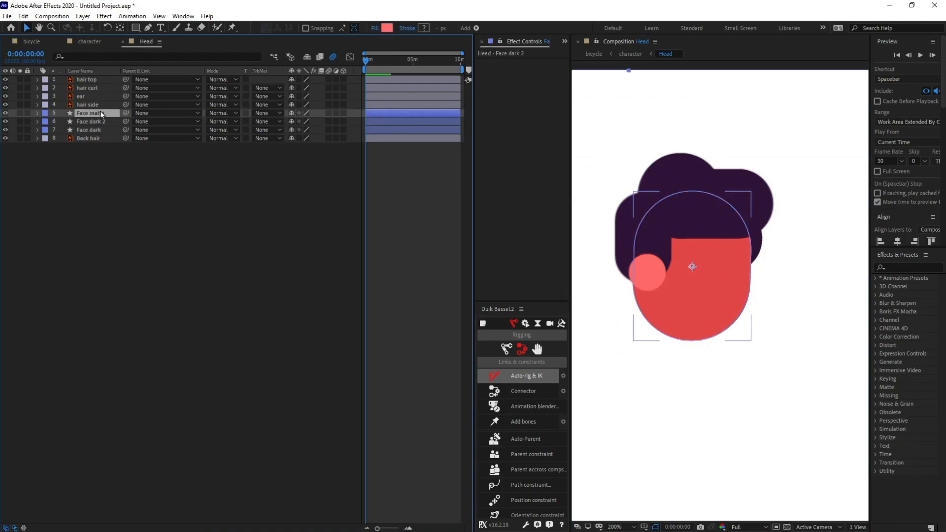
click(99, 130)
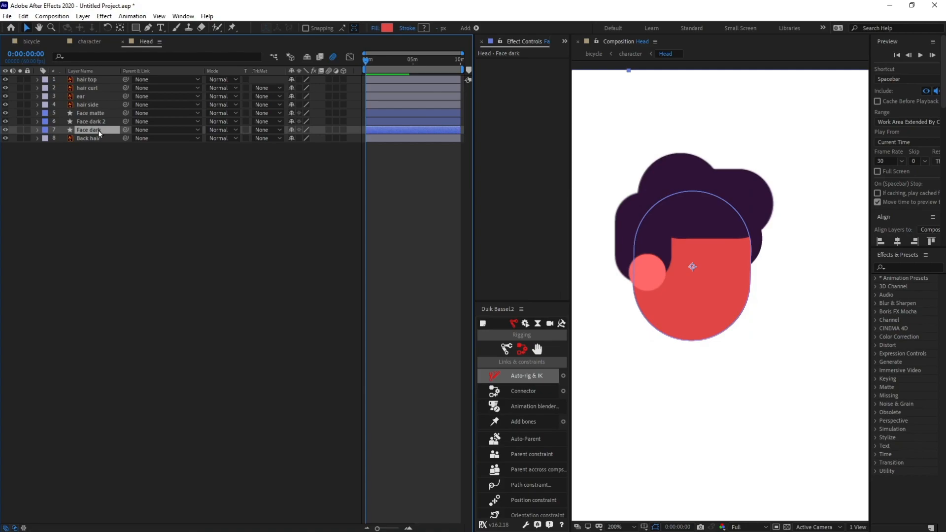
click(103, 122)
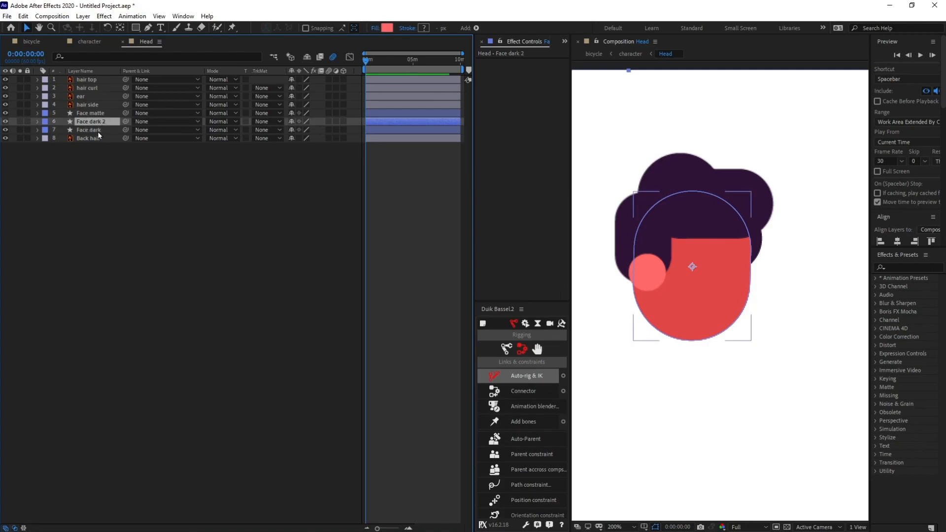
click(224, 122)
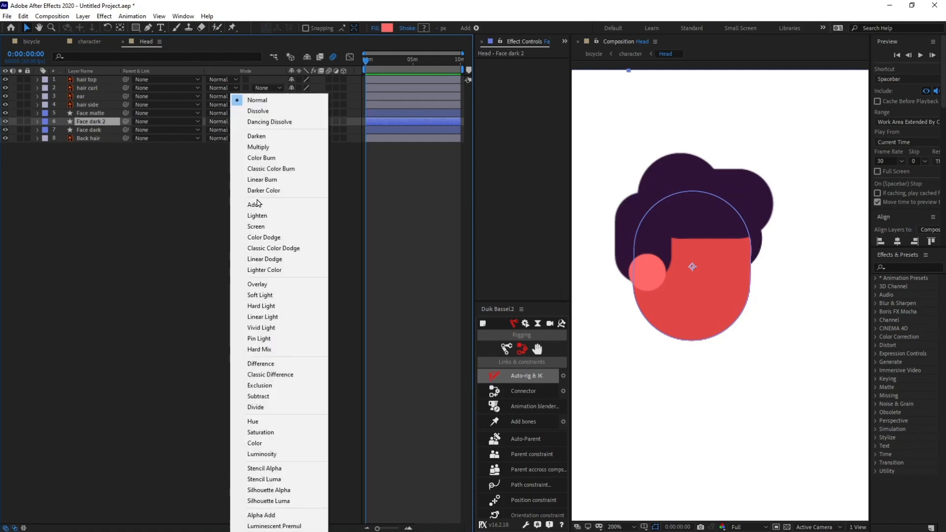
key(Escape)
click(261, 121)
click(281, 142)
Step: Remove the nested group and Merge Paths from the Face dark 2 layer's Group 1 contents
click(38, 121)
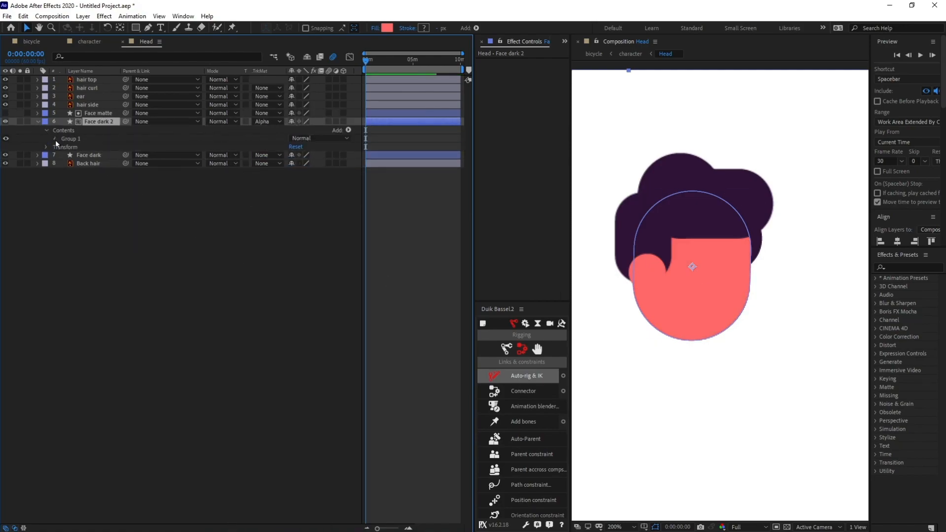
click(55, 139)
key(comma)
Step: Delete the nested Group 1 and Merge Paths 1 from the Face dark layer's contents
click(106, 180)
key(comma)
key(comma)
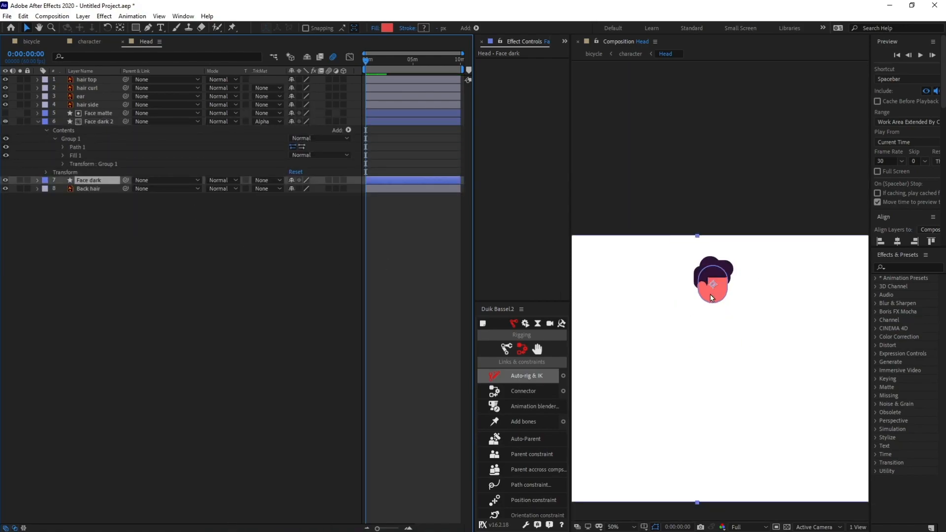
click(38, 180)
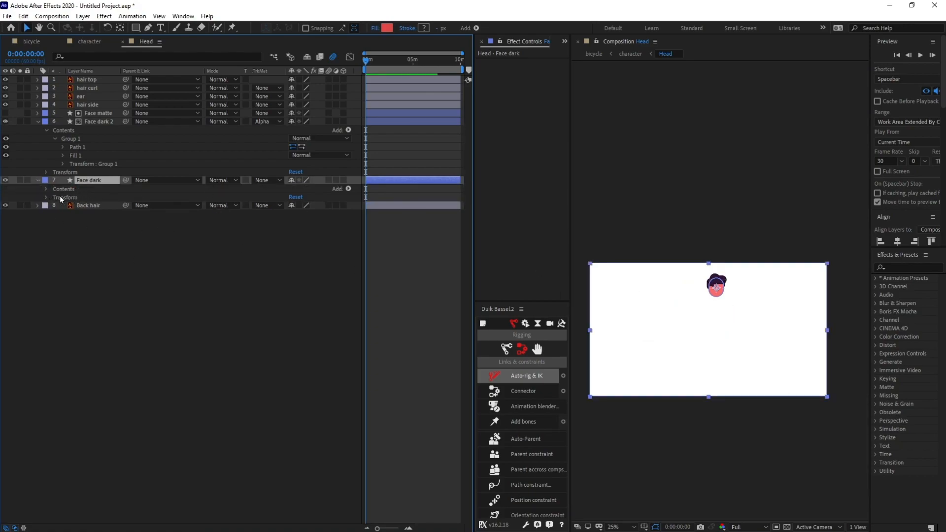
drag(752, 322, 760, 344)
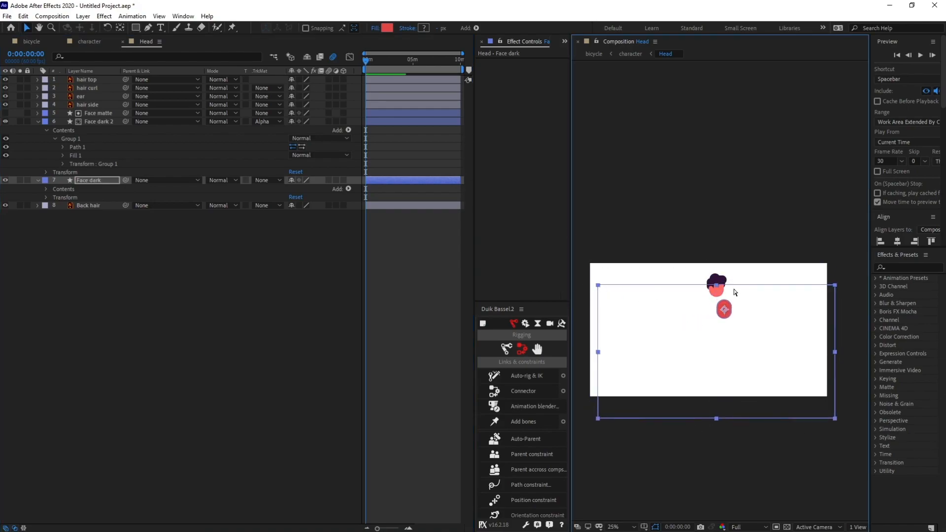
key(ctrl+z)
click(47, 188)
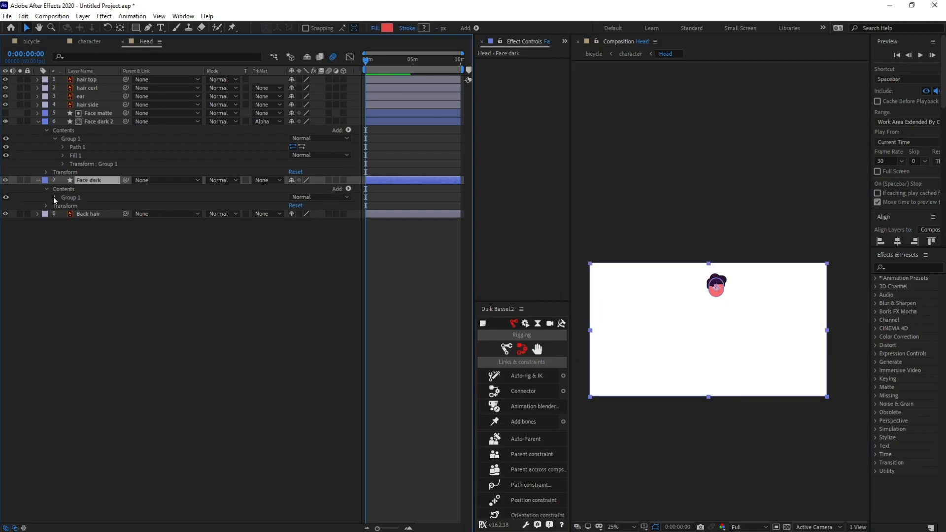
click(55, 197)
click(87, 215)
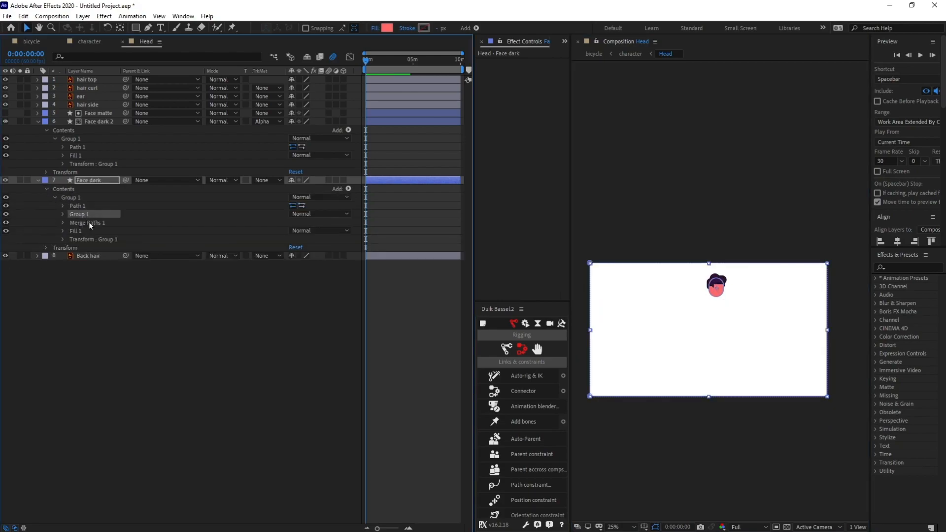
shift+click(89, 222)
key(Delete)
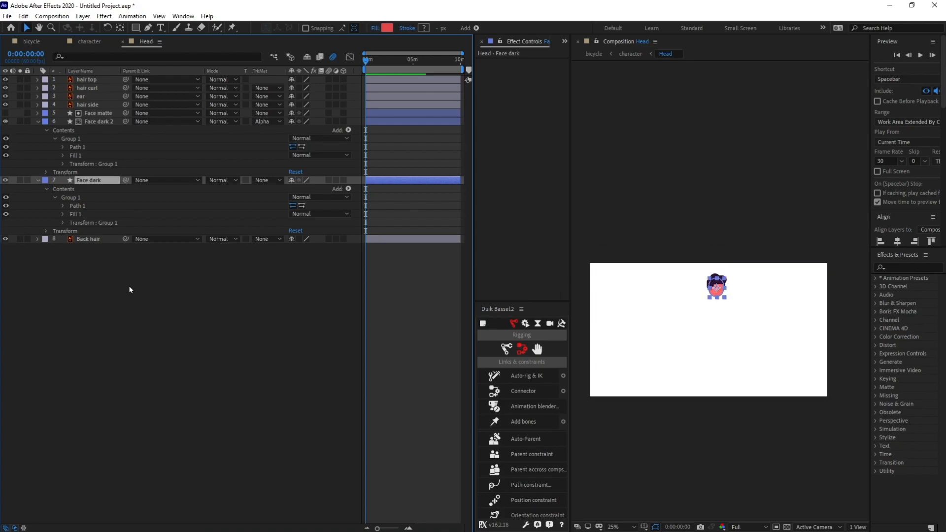
Step: Remove the nested group and Merge Paths from the Face matte layer's Group 1 contents
click(43, 113)
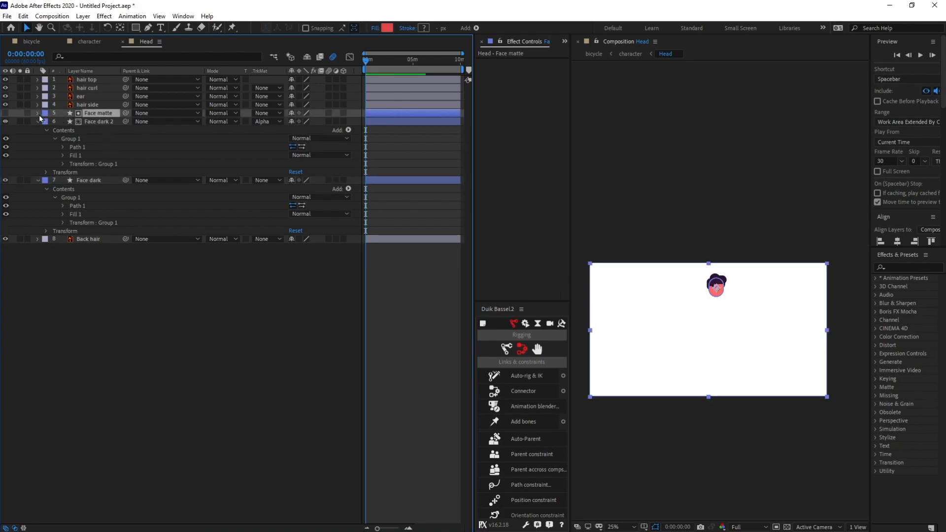
click(38, 113)
click(46, 122)
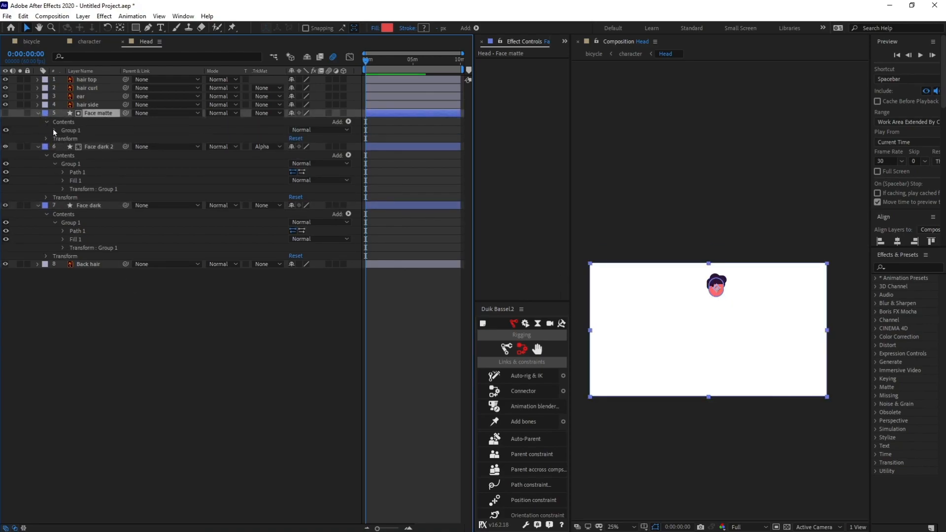
click(54, 130)
click(185, 339)
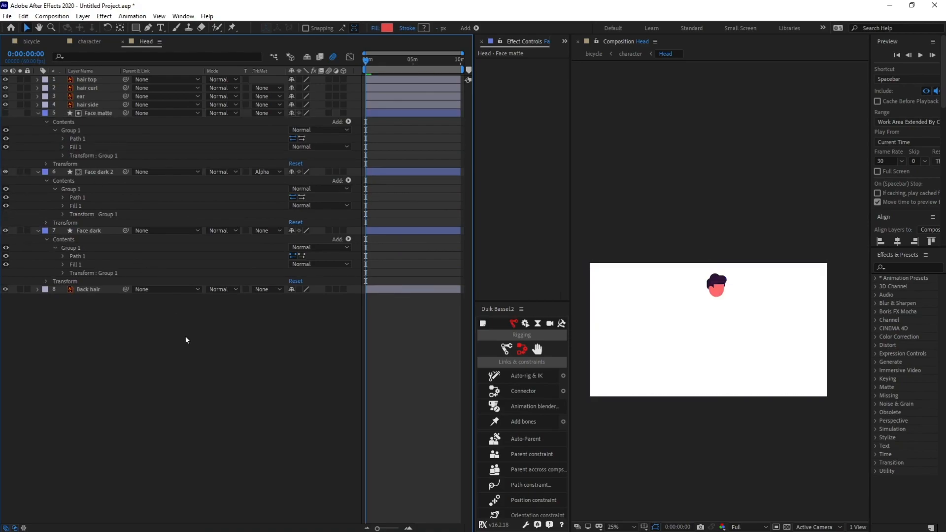
Step: Shift the Face dark 2 layer toward the ear so the darker shade shows along the front edge of the face
key(period)
key(period)
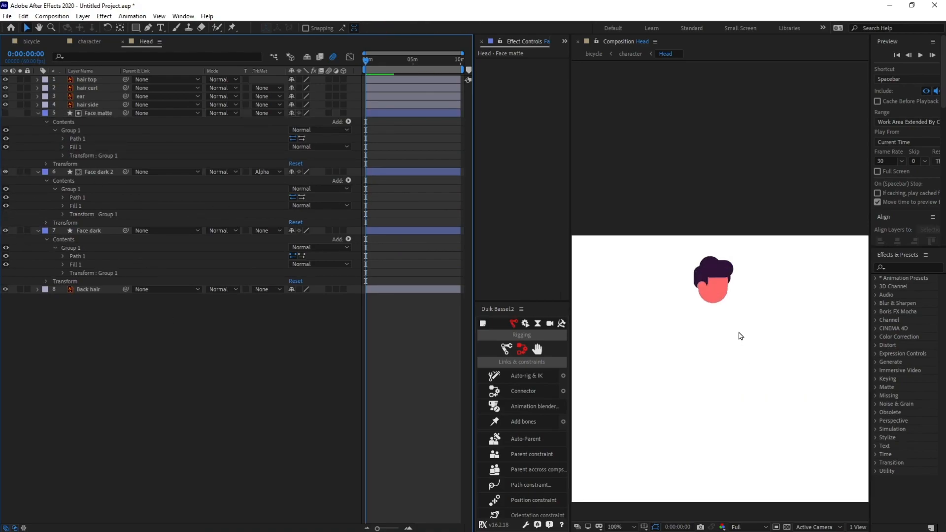
click(99, 172)
drag(702, 301, 688, 297)
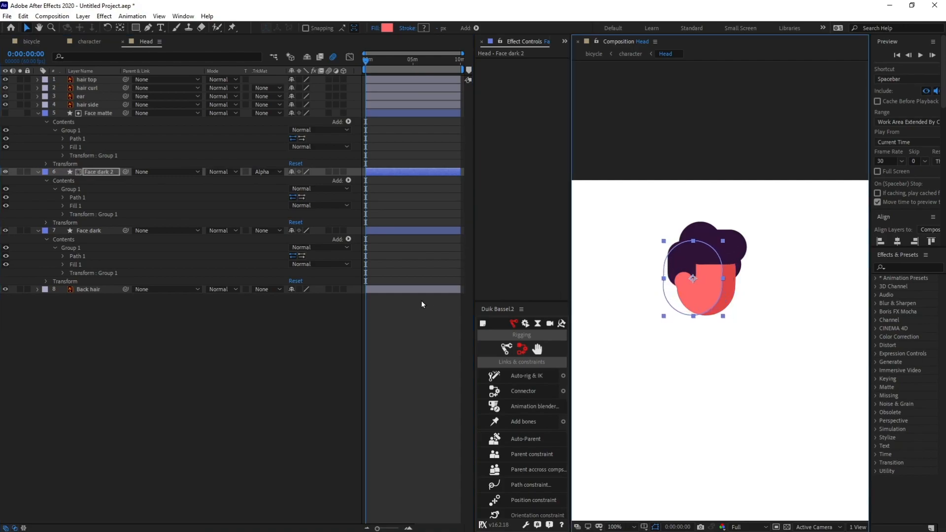
key(F2)
Step: Create a null object and place it on the face where the light and dark skin tones meet
right_click(239, 311)
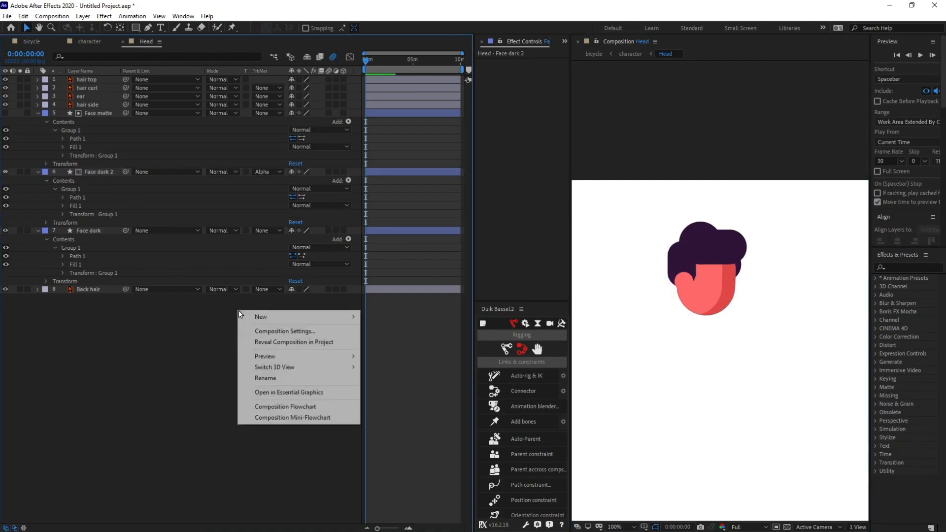
mouse_move(258, 316)
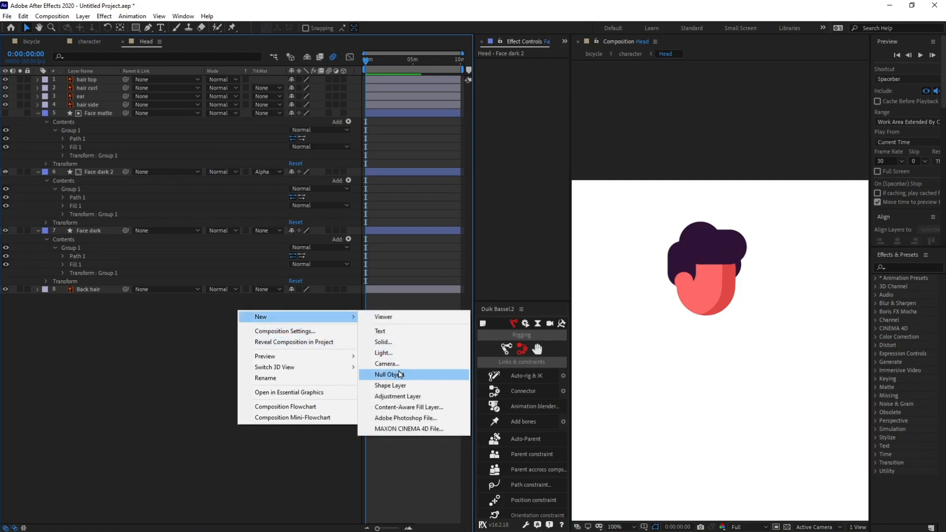
click(391, 380)
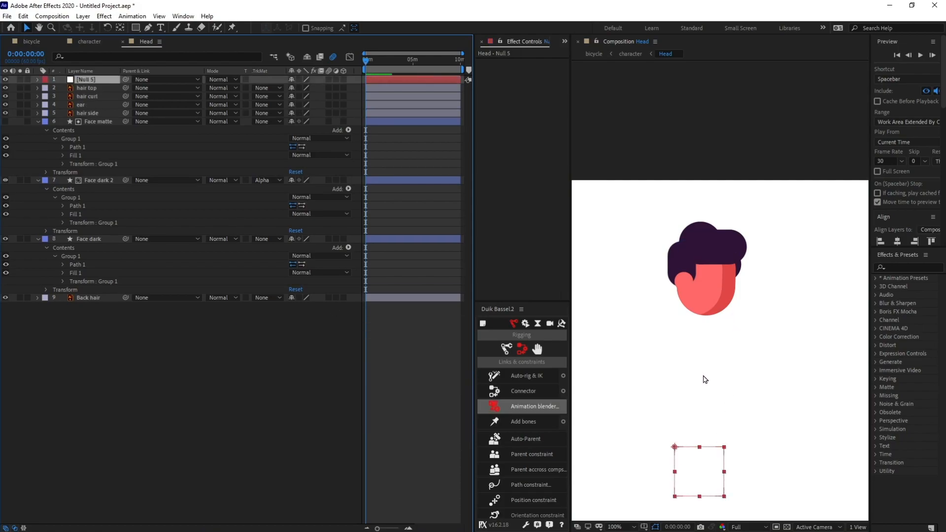
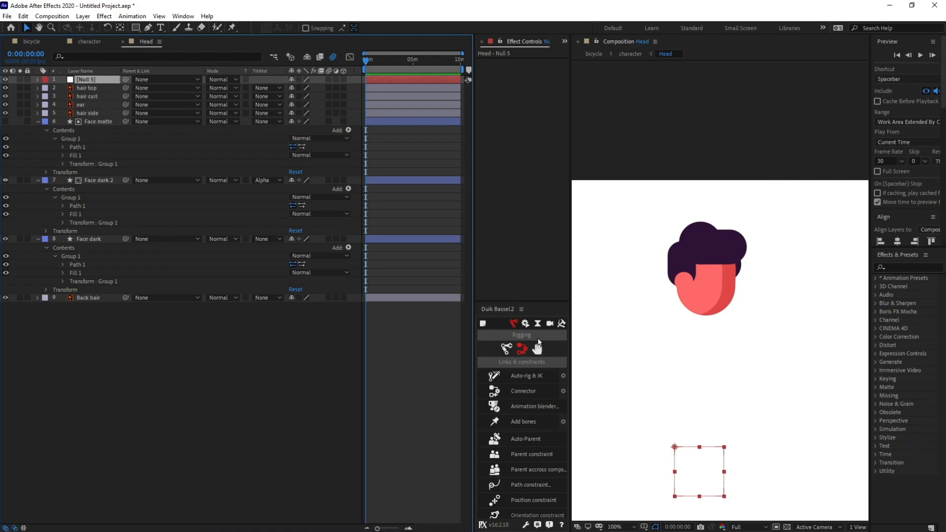
key(y)
drag(675, 448, 732, 289)
key(v)
scroll(731, 289, up, 1)
Step: Rename the null object to Face and move it directly below the hair side layer
click(108, 80)
key(Return)
text(Face)
key(Return)
drag(108, 80, 96, 241)
Step: Parent Face matte to Face dark, hair curl to hair top, and Face dark 2, ear and hair side to the Face null
click(111, 122)
click(122, 183)
drag(126, 180, 90, 79)
click(91, 106)
click(98, 97)
click(89, 88)
Step: Convert the hair side vector layer into a shape layer that replaces the original
right_click(92, 106)
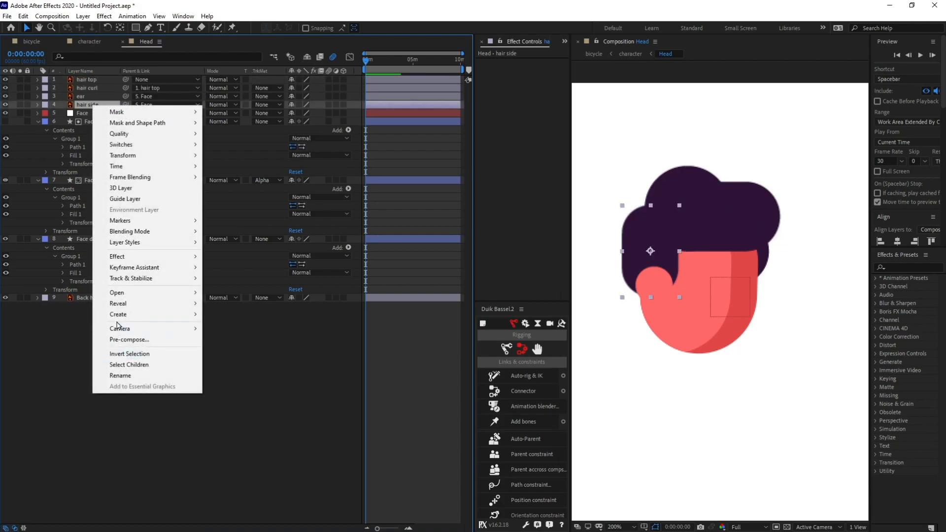
mouse_move(132, 316)
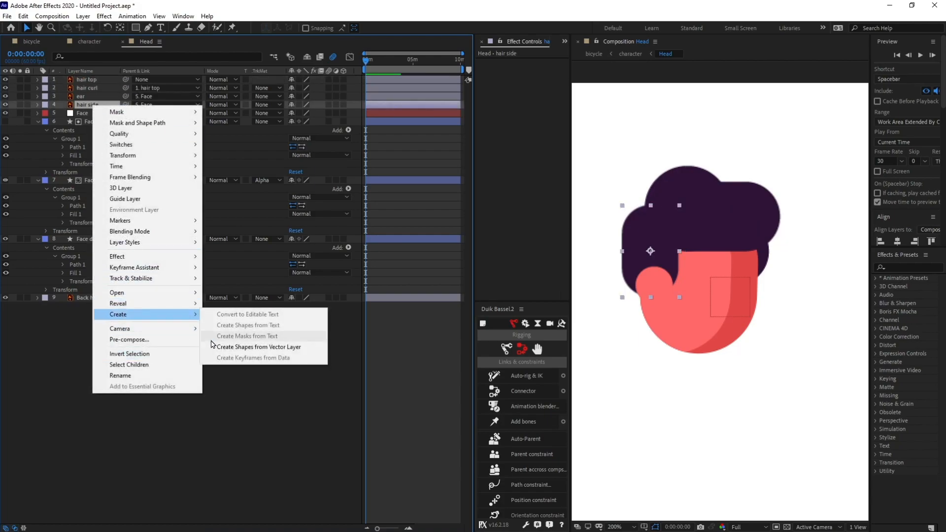
click(242, 347)
click(173, 332)
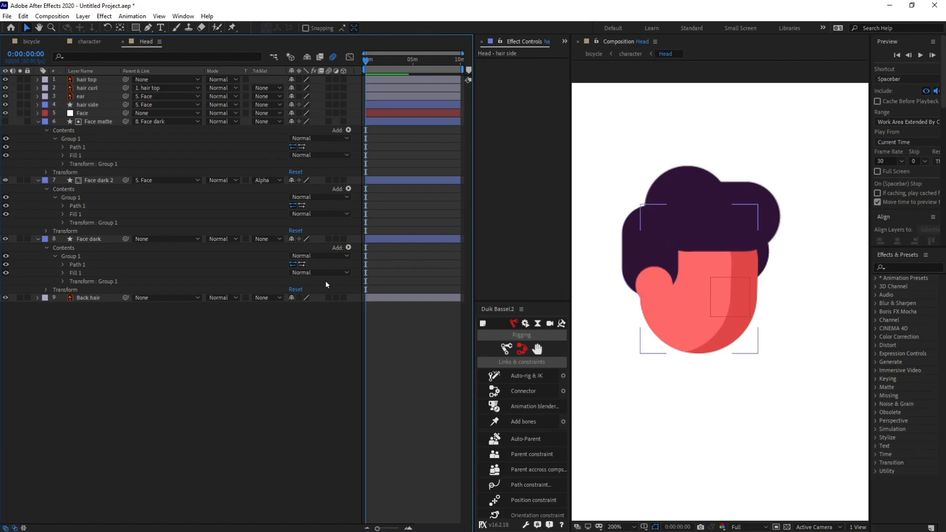
Step: Collapse and lock the Face matte, Face dark 2 and Face dark layers
click(97, 297)
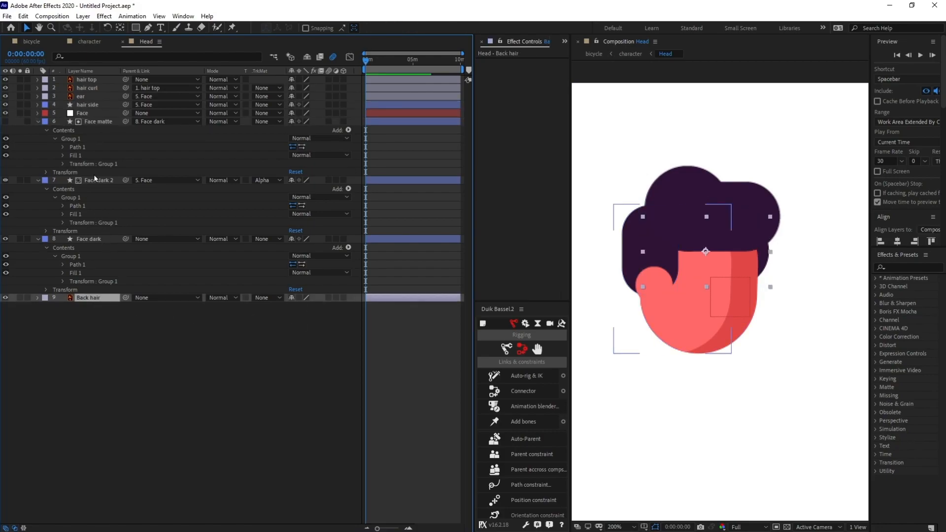
click(98, 121)
shift+click(88, 239)
click(43, 239)
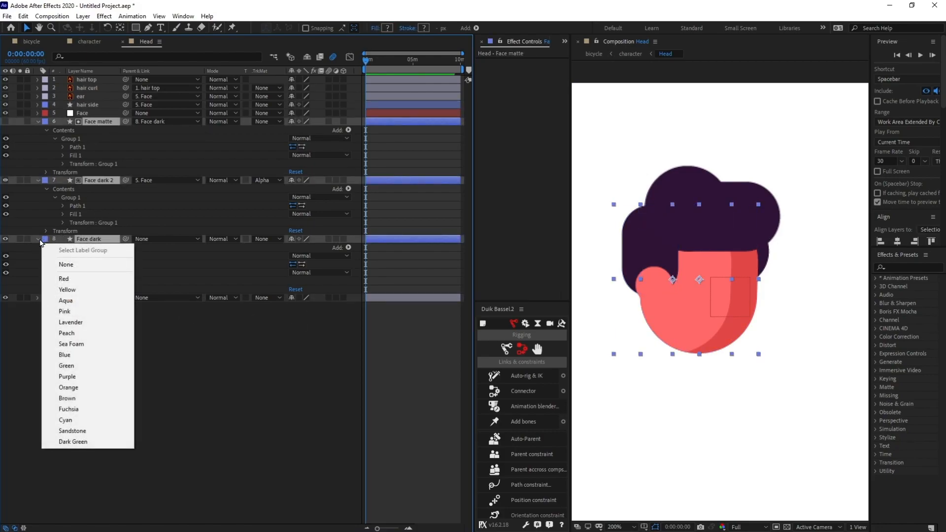
click(39, 240)
click(27, 138)
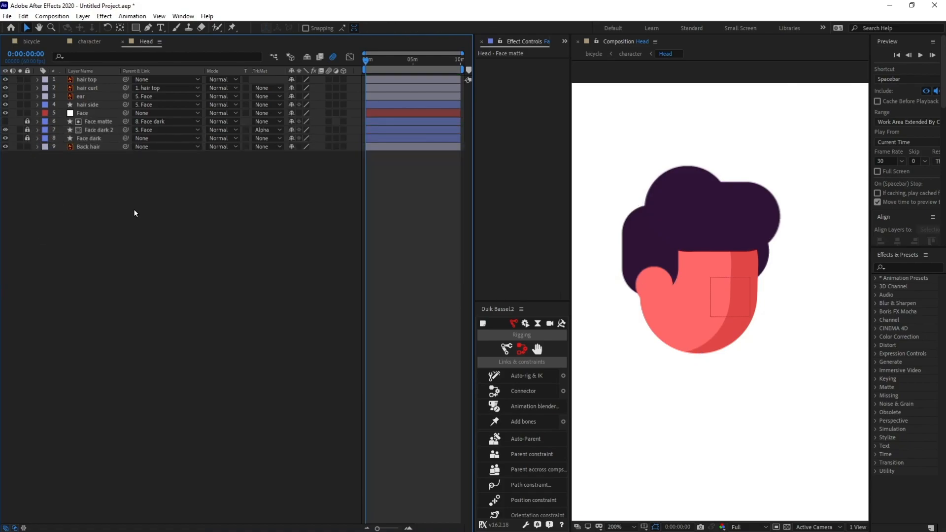
Step: Try shifting the Face null slightly sideways to test the head rig
click(95, 114)
mouse_move(723, 301)
mouse_down()
mouse_move(744, 300)
mouse_move(733, 300)
mouse_up()
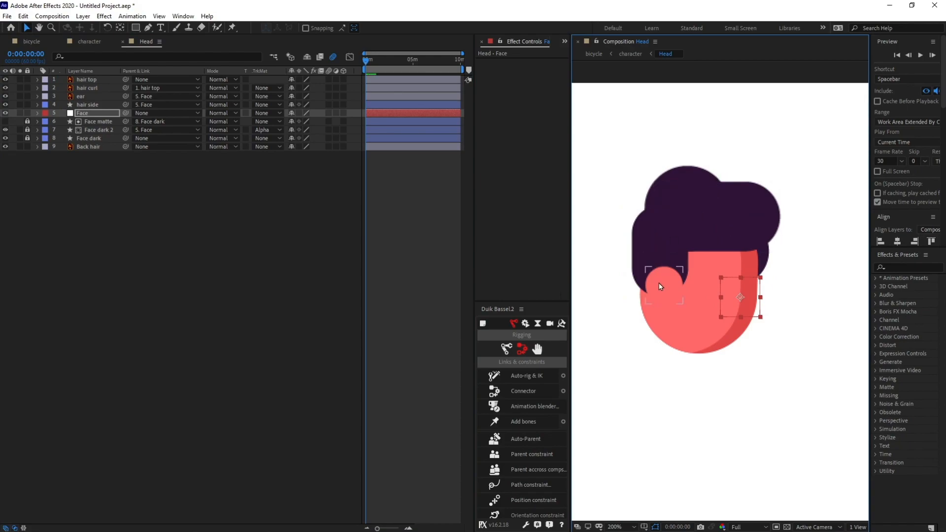
key(ctrl+z)
Step: Add Position keyframes at the first frame to hair top, hair curl, Face and Back hair, and return to the character composition
key(equal)
key(equal)
key(equal)
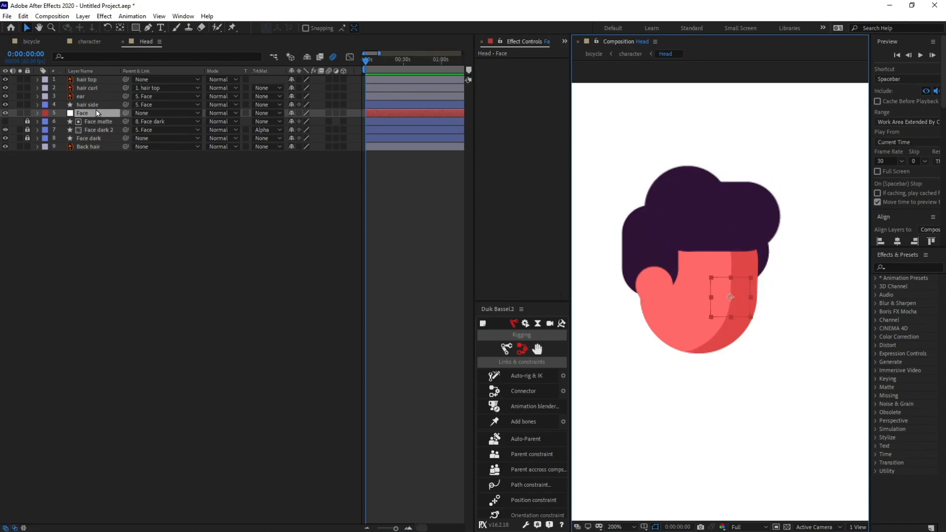
ctrl+click(91, 88)
ctrl+click(93, 79)
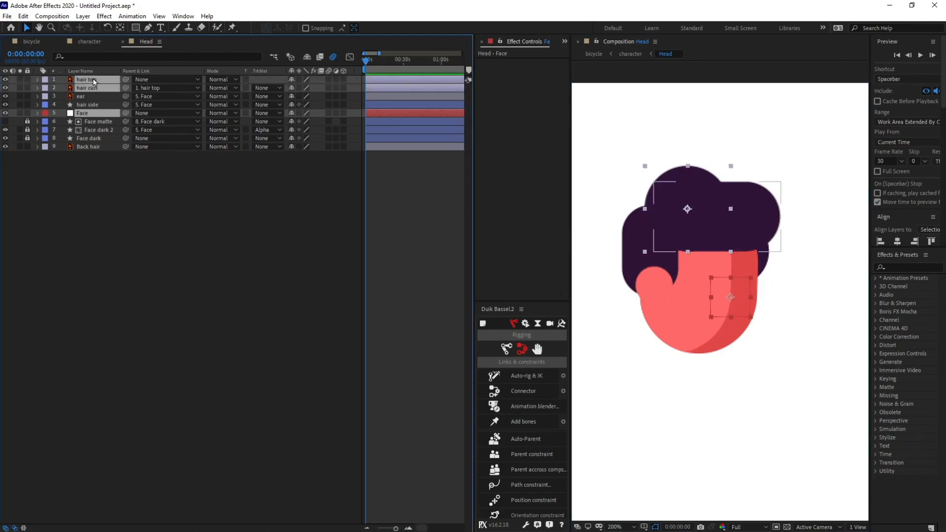
ctrl+click(90, 146)
key(p)
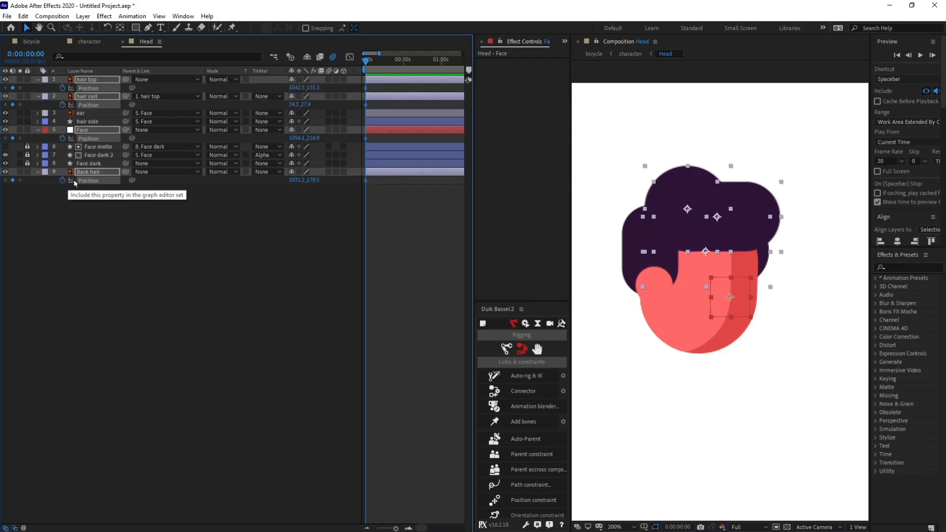
click(90, 42)
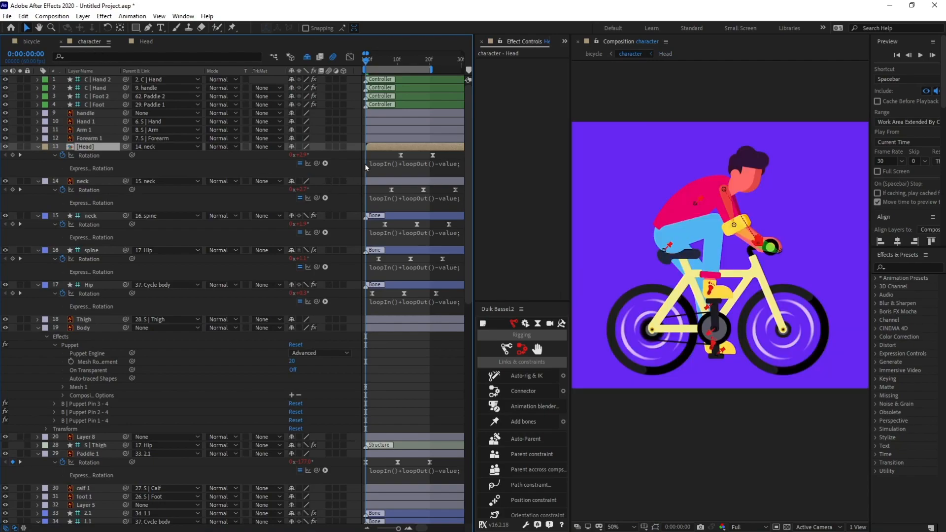
Step: Return to the Head composition and nudge the Face null sideways toward the front of the face at frame 10
scroll(419, 306, down, 4)
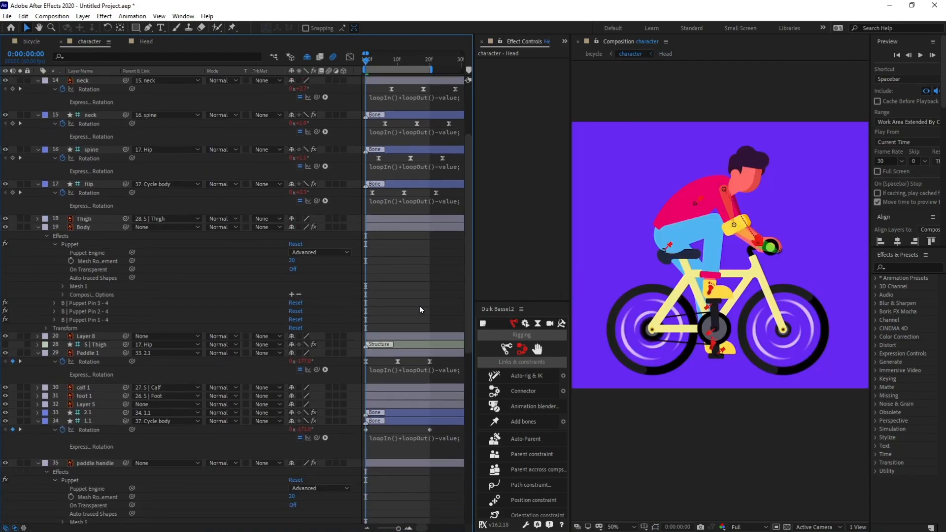
key(space)
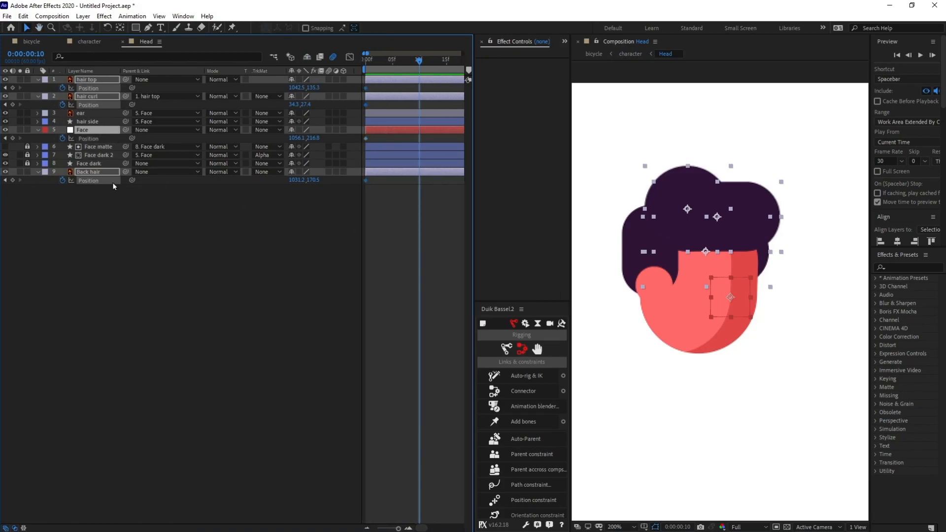
click(93, 137)
key(Right)
key(Right)
key(Right)
key(Right)
key(Right)
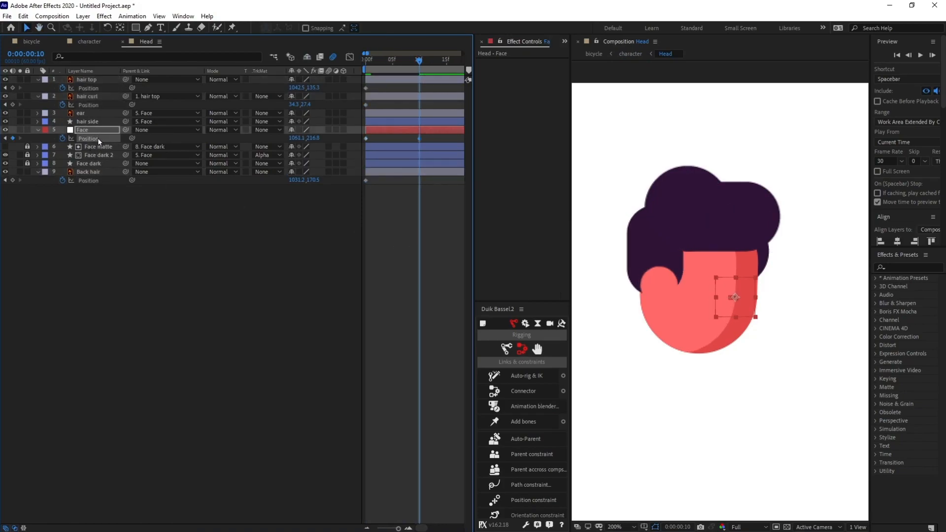
key(Right)
key(Right)
key(Right)
key(Right)
key(Right)
key(Right)
key(Right)
key(Right)
Step: Nudge the Back hair layer toward the back of the head at frame 10, opposite to the Face null
click(96, 171)
key(Left)
key(Left)
key(Left)
key(Left)
key(Left)
key(Left)
key(Left)
key(Left)
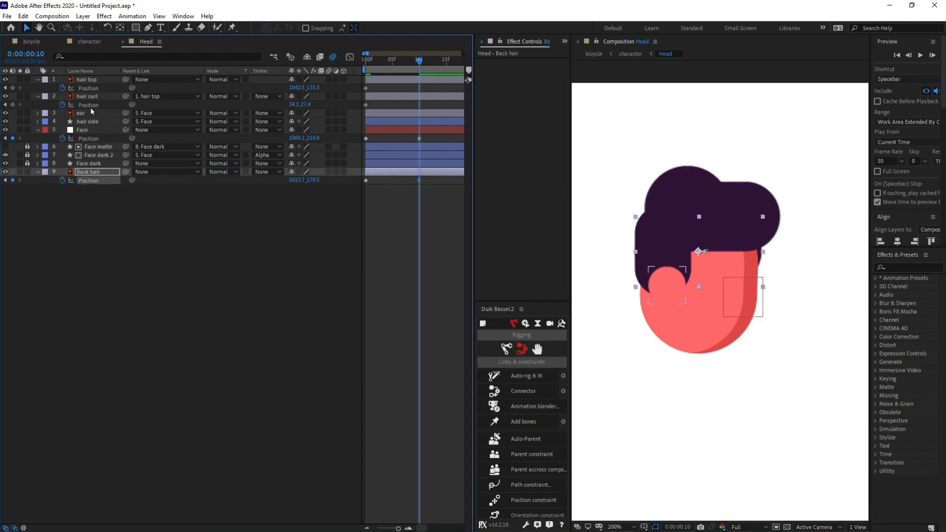
Step: Nudge the hair top layer toward the back of the head at frame 10
click(94, 97)
click(102, 80)
key(Left)
key(Left)
key(Left)
key(Left)
key(Left)
key(Left)
key(Left)
key(Left)
key(Left)
key(Left)
key(Left)
key(Left)
key(Left)
key(Left)
Step: Nudge the hair curl layer toward the front of the head at frame 10
click(99, 97)
key(Right)
key(Right)
key(Right)
key(Right)
key(Right)
key(Right)
key(Right)
key(Right)
key(Right)
key(Right)
key(Right)
key(Right)
key(Right)
key(Right)
key(Right)
key(Right)
key(Right)
key(Right)
key(Right)
key(Right)
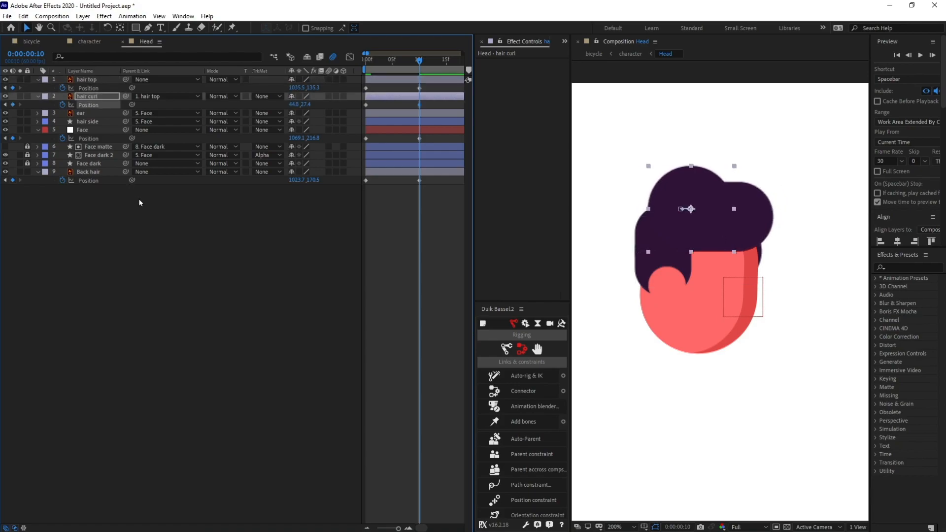
Step: Repeat the first-frame Position keyframes of hair top, hair curl, Face and Back hair at frame 20, and Easy Ease all their keyframes
click(90, 42)
key(space)
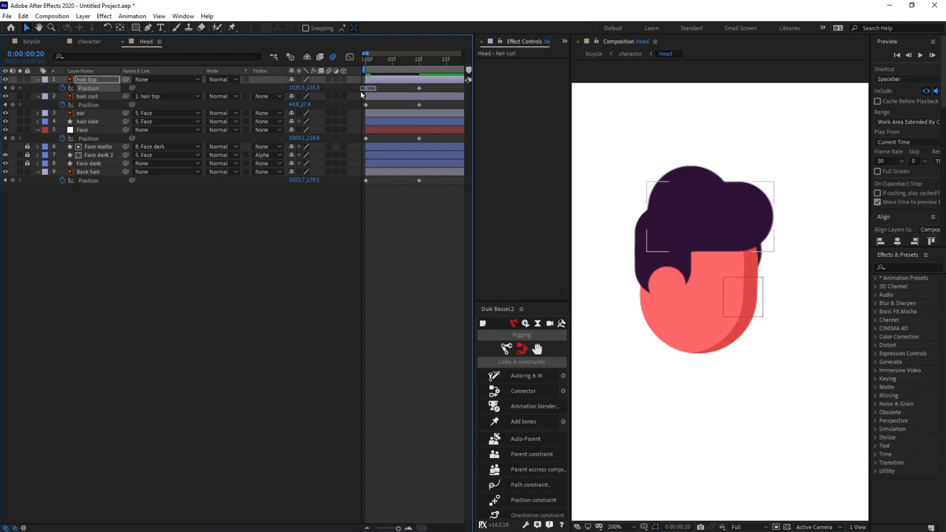
key(Right)
key(Right)
key(Right)
key(Right)
key(Right)
key(Right)
key(Right)
key(Right)
key(Right)
key(Right)
key(Right)
key(Right)
key(Right)
key(Right)
key(ctrl+Down)
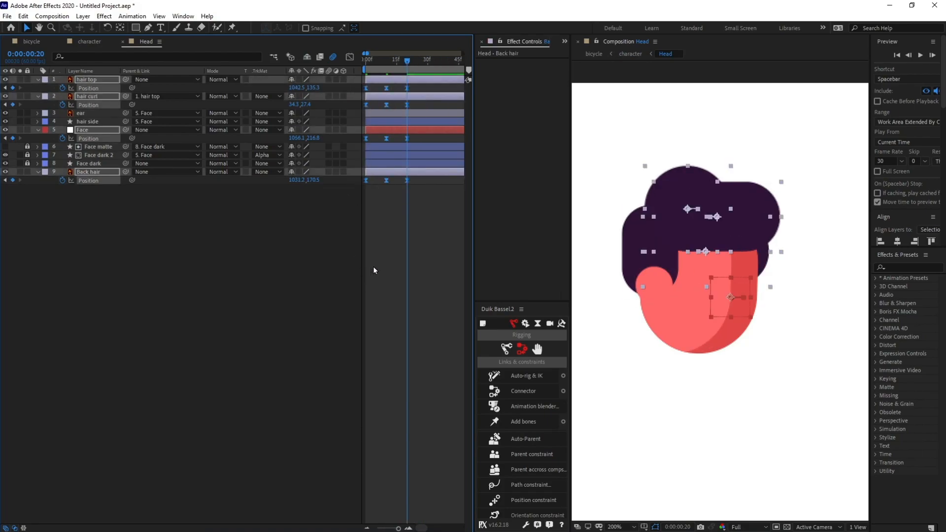
click(371, 272)
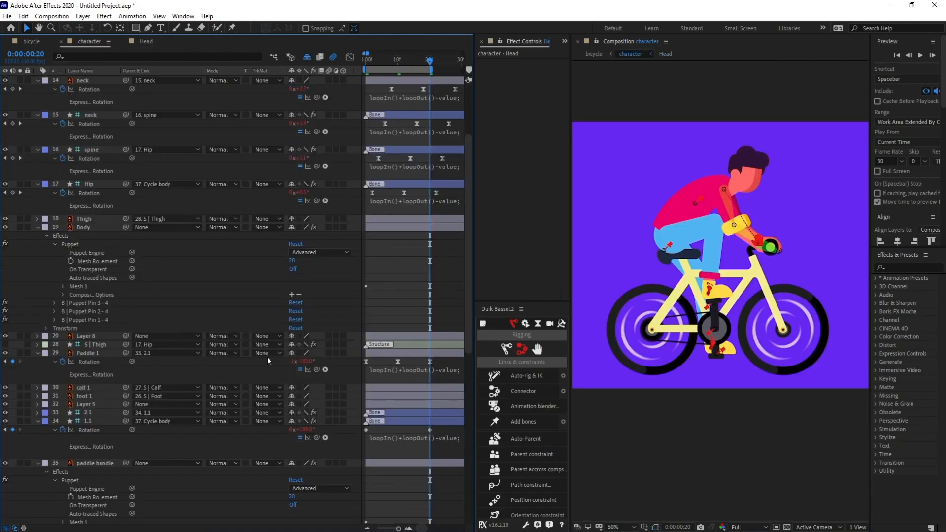
Step: Enable time remapping on the Head layer in the character composition, keyframe it at frame 20 and remove the keyframe at the layer's end
scroll(281, 223, up, 4)
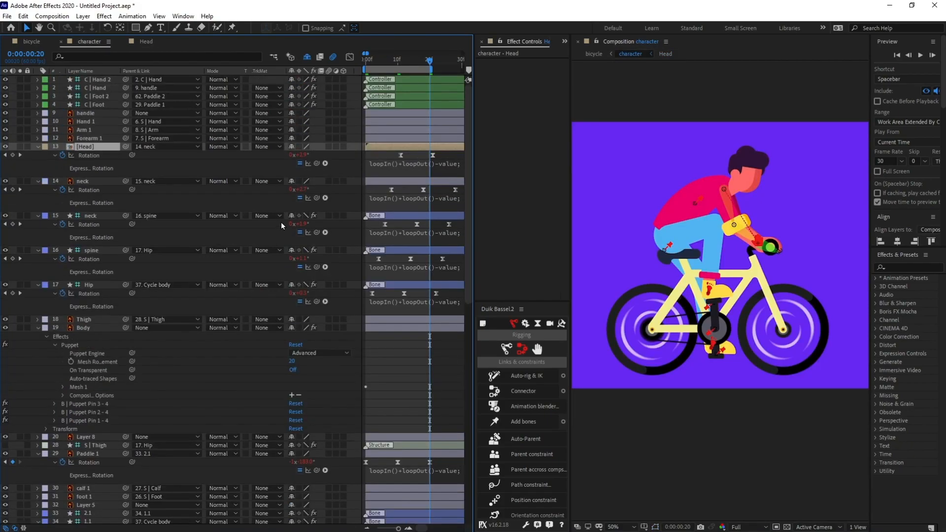
right_click(103, 148)
mouse_move(148, 216)
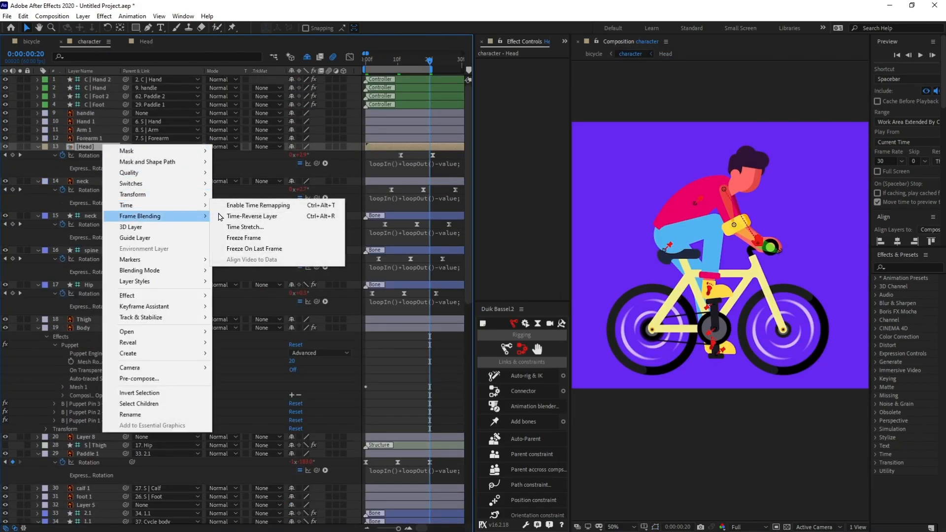
click(222, 213)
click(13, 156)
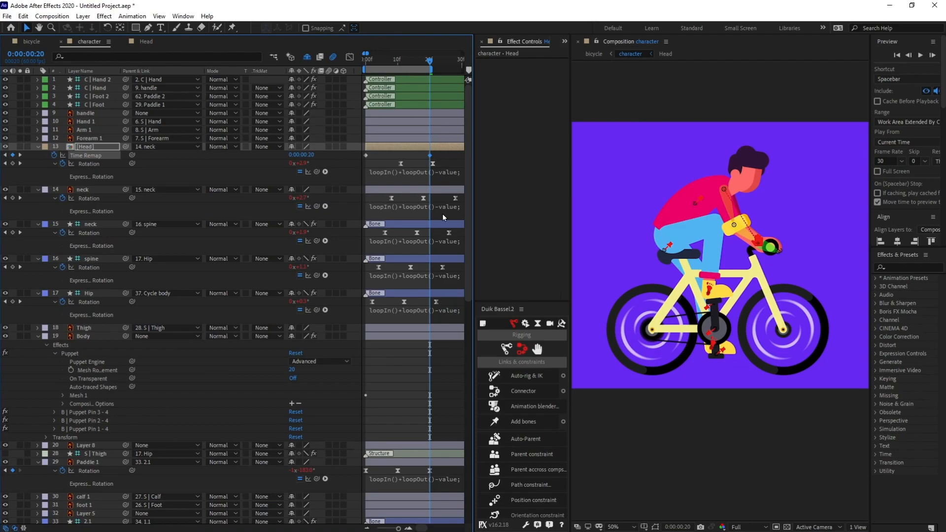
scroll(394, 197, down, 15)
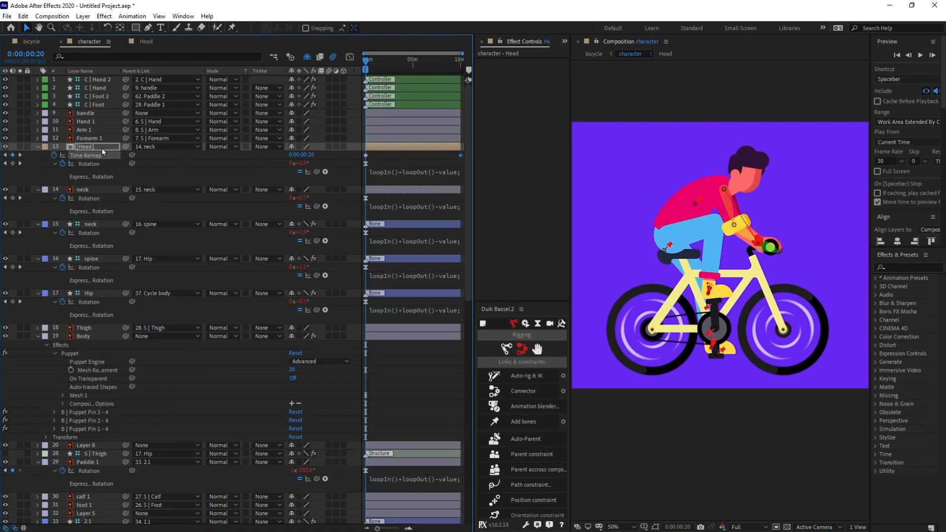
scroll(464, 177, up, 5)
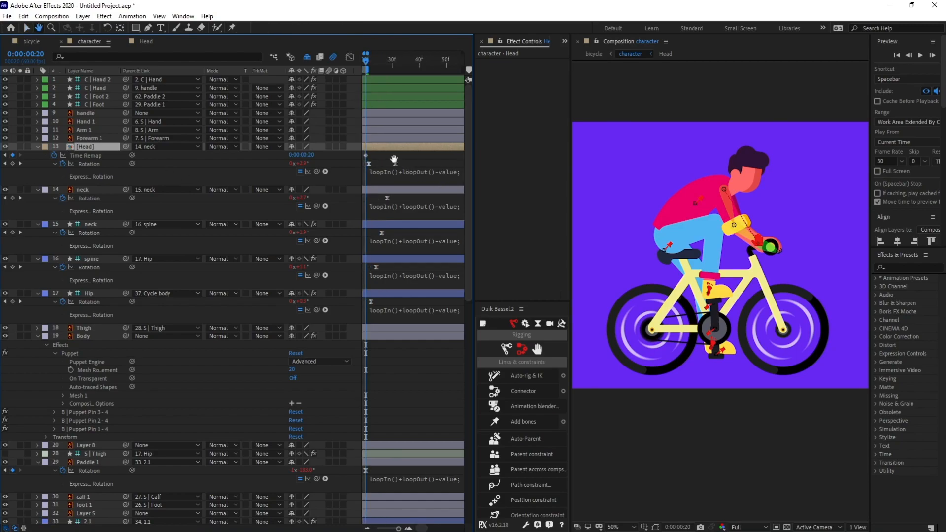
scroll(394, 158, up, 5)
Step: Copy the Head's Rotation expression loopIn()+loopOut()-value; and apply it to the layer's Time Remap property
click(413, 173)
key(ctrl+c)
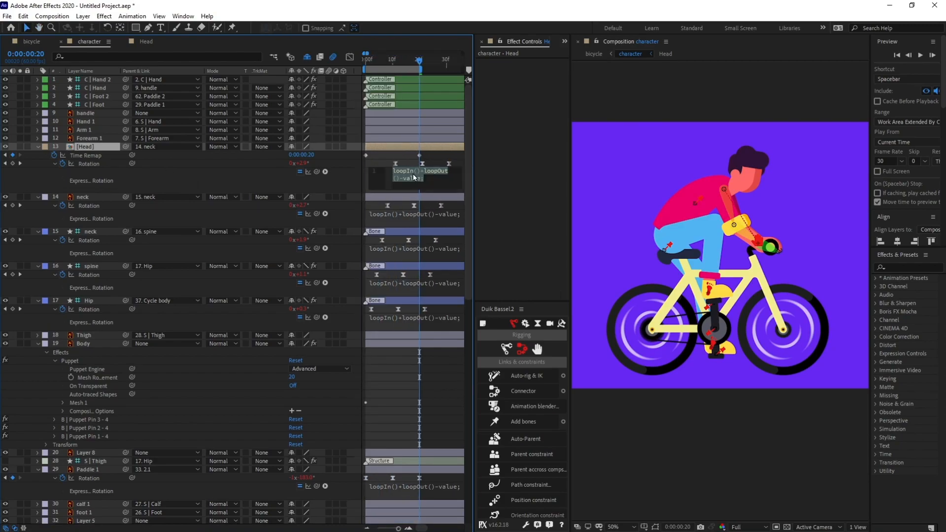
click(398, 155)
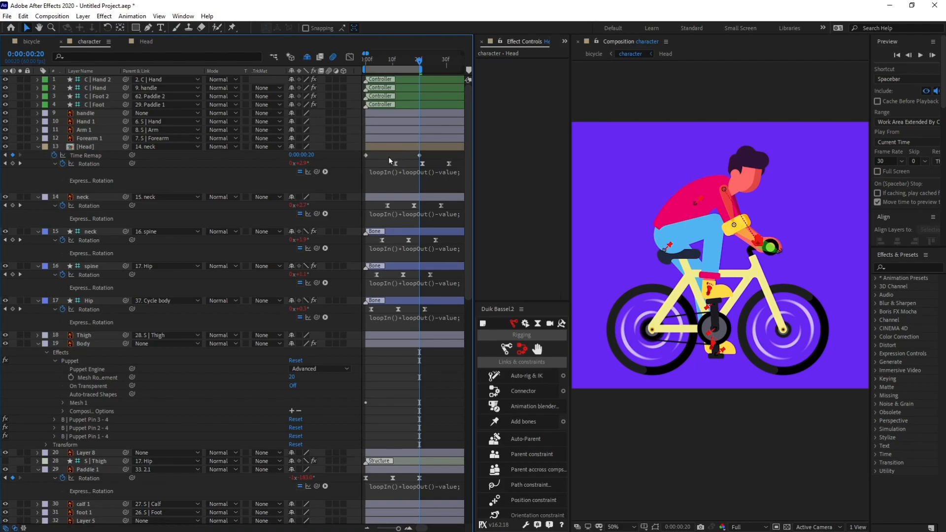
alt+click(53, 155)
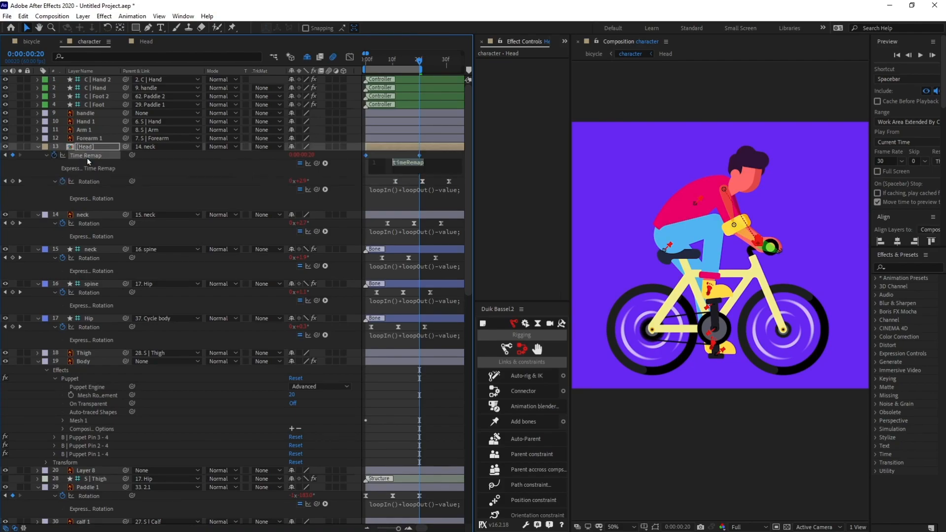
click(380, 165)
key(ctrl+v)
click(381, 155)
Step: Offset the Head's Time Remap keyframes about three frames later and preview the looping animation
drag(381, 63, 391, 66)
key(Page_Down)
key(Page_Down)
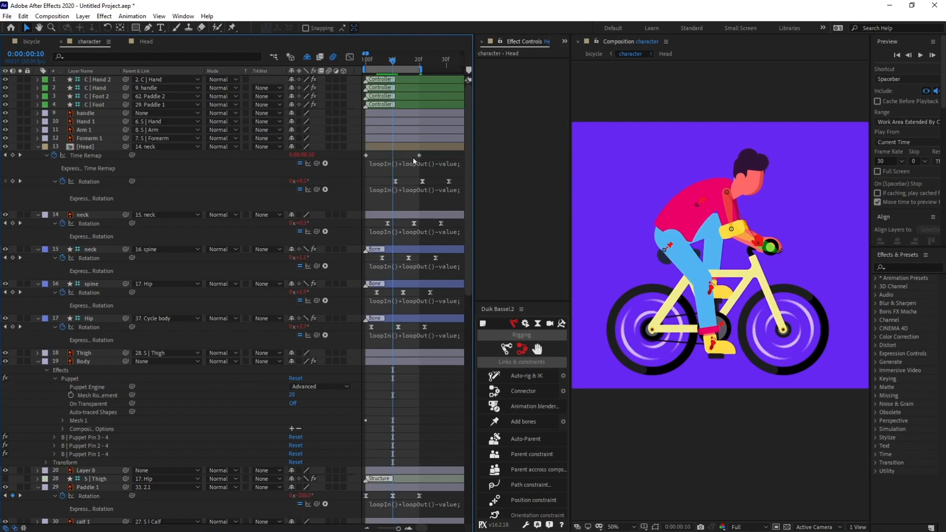
key(alt+Right)
drag(425, 152, 374, 159)
key(space)
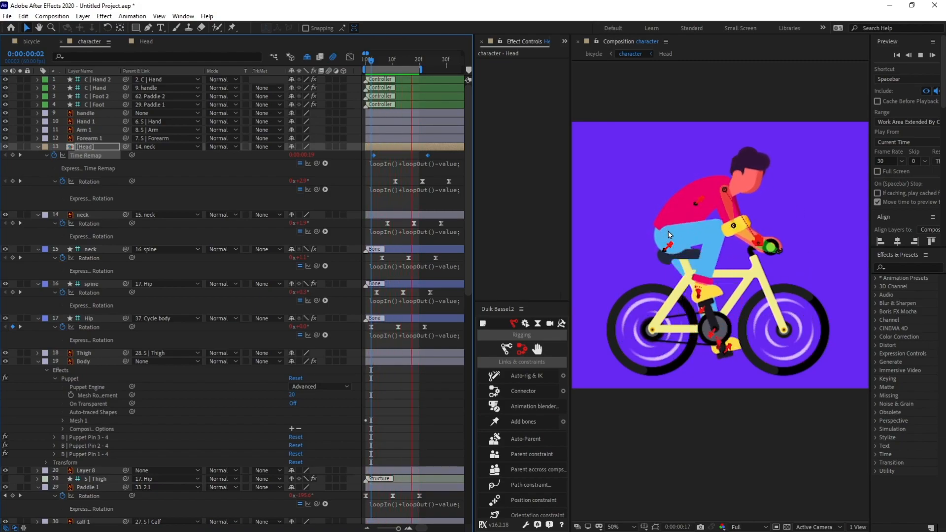
click(395, 159)
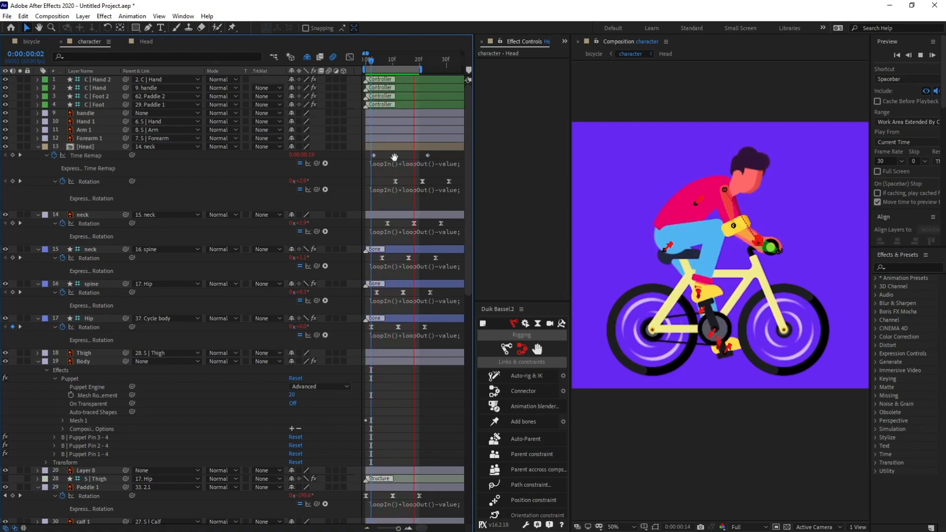
Step: Create a shape layer from the front Thigh vector layer
scroll(122, 381, down, 5)
click(92, 228)
right_click(86, 226)
mouse_move(140, 434)
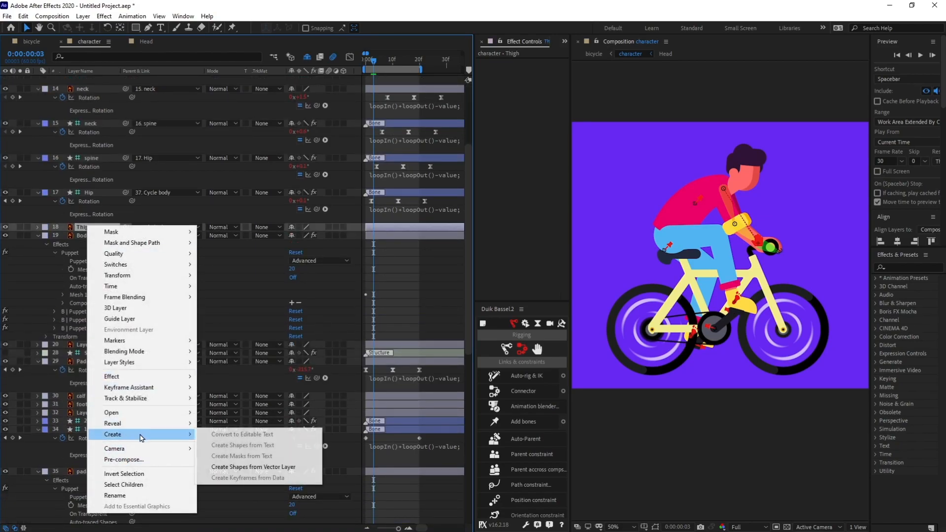
click(254, 468)
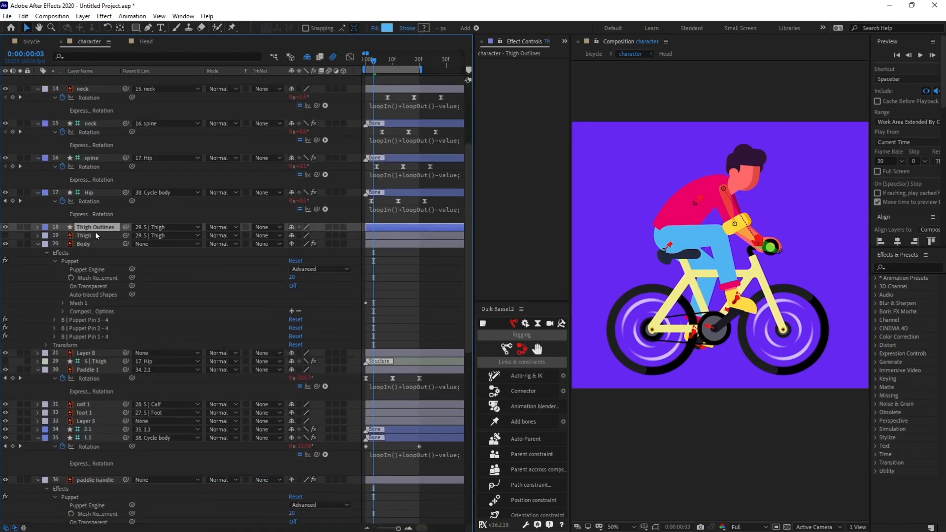
Step: Rename the Thigh Outlines shape layer to Thigh, keeping S | Thigh as its parent
key(BackSpace)
key(BackSpace)
key(BackSpace)
key(BackSpace)
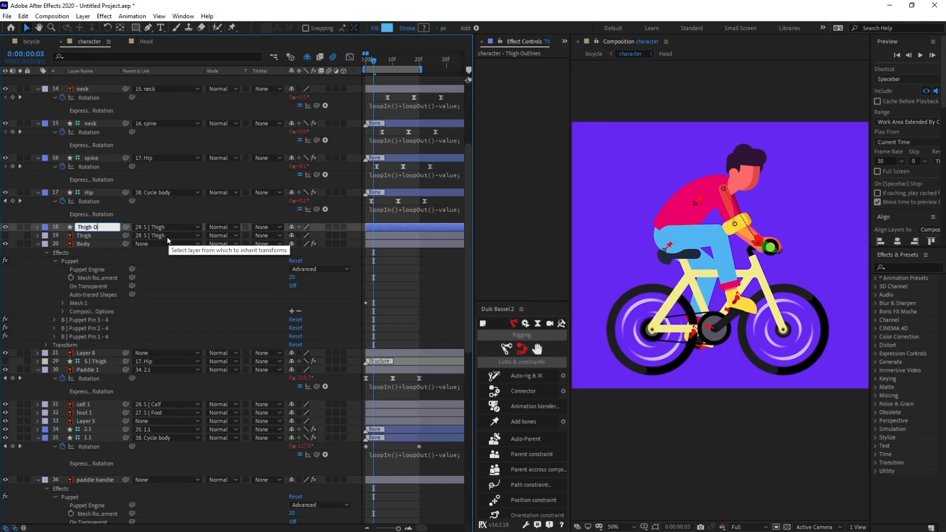
key(Return)
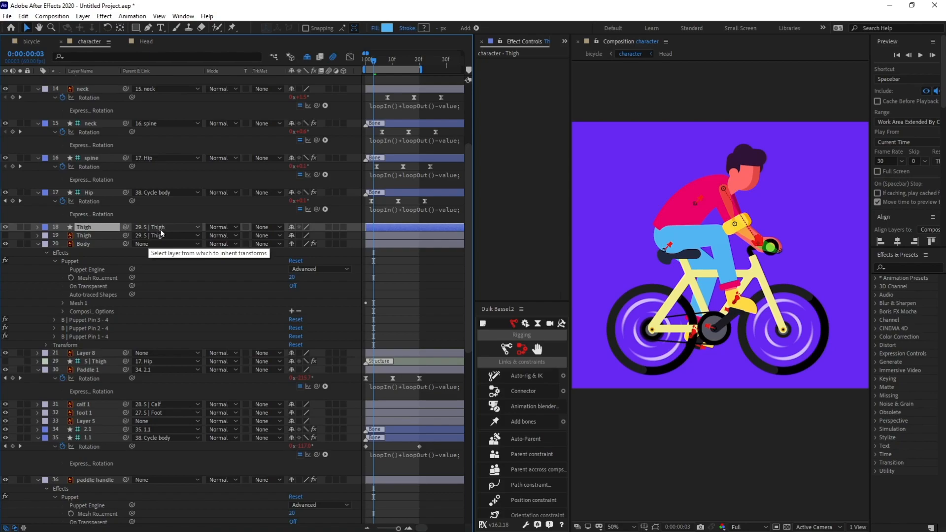
click(161, 228)
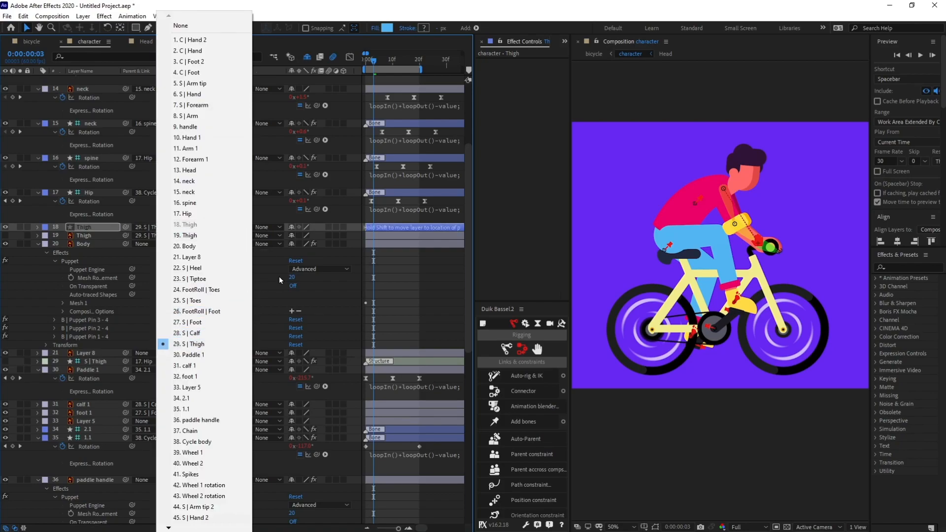
click(263, 262)
Step: Reveal Path 1 in the Thigh shape layer's Group 1 and add Path keyframes at the first frame and frame 10
click(84, 227)
click(38, 227)
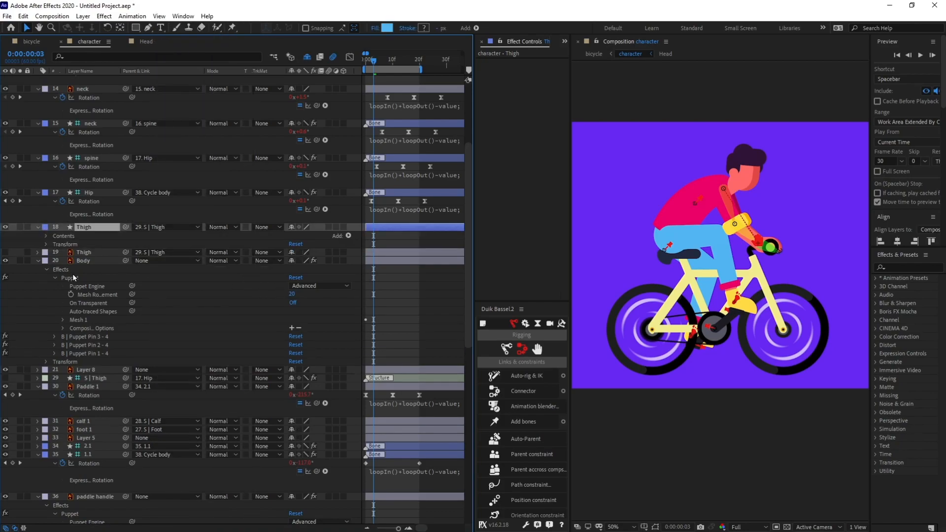
click(46, 236)
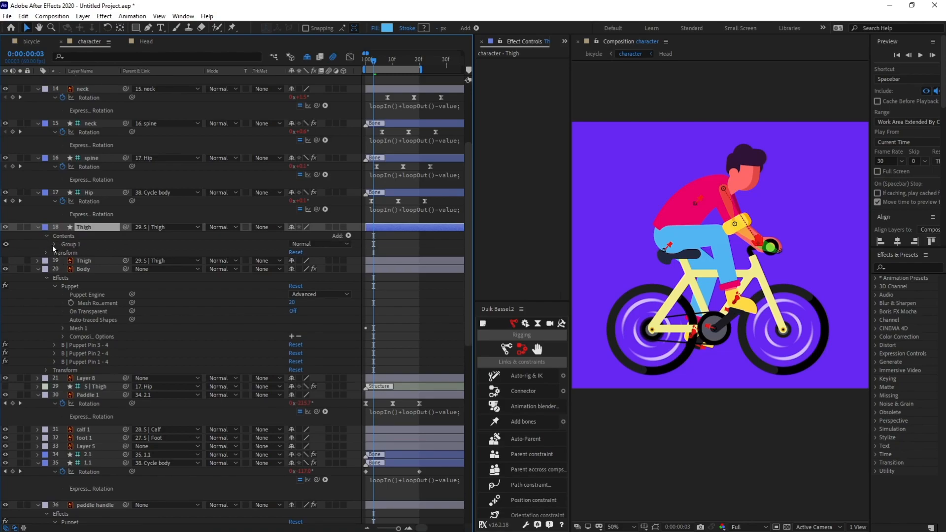
click(54, 244)
click(63, 253)
key(Home)
click(79, 261)
scroll(401, 277, down, 4)
key(k)
key(k)
key(k)
key(k)
key(k)
key(k)
key(j)
click(13, 160)
key(Home)
scroll(698, 257, up, 3)
Step: Reshape the hip end of the Thigh path at the first frame to follow the shirt edge and body
drag(698, 256, 739, 300)
scroll(739, 300, down, 2)
click(93, 144)
click(86, 152)
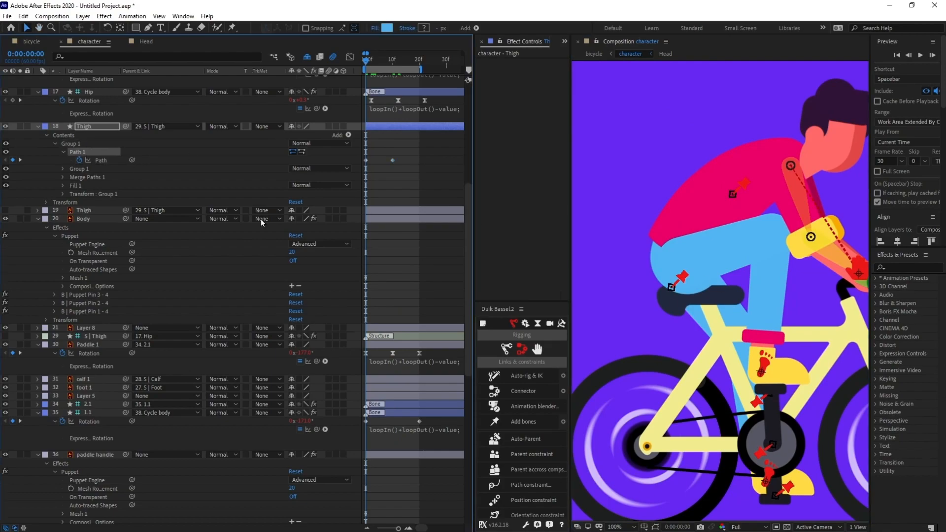
scroll(701, 279, up, 1)
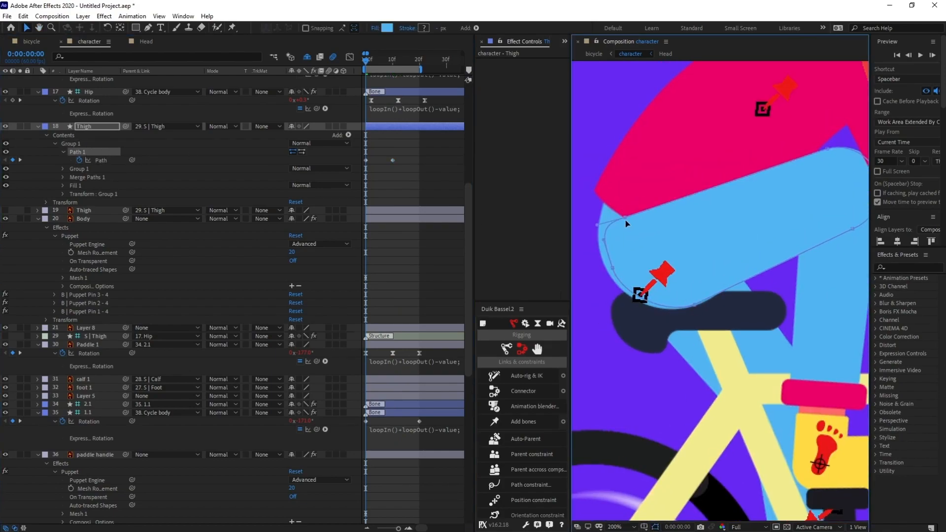
click(394, 134)
Step: Reshape the hip end of the Thigh path at frame 5 by moving its upper point to the shirt's lower edge
key(Page_Down)
key(Page_Down)
key(Page_Down)
key(Page_Down)
key(Page_Down)
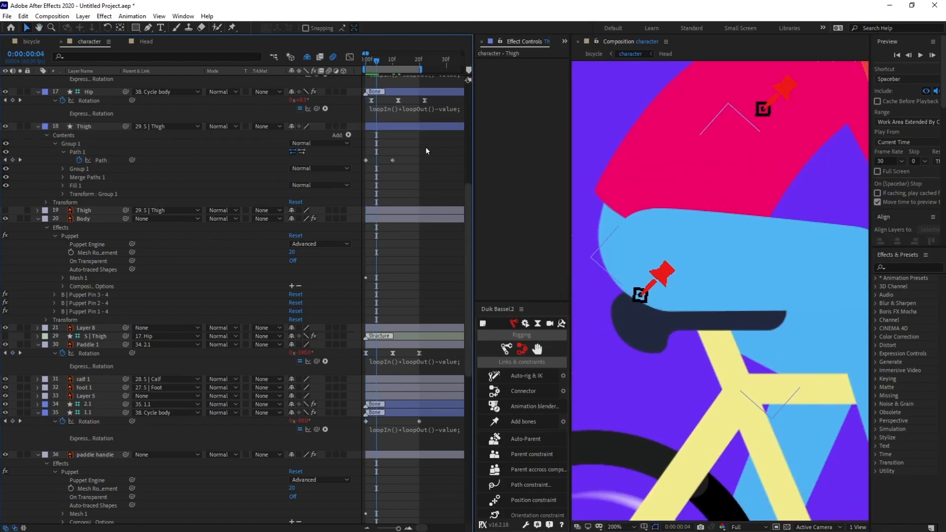
scroll(672, 213, down, 1)
scroll(672, 213, up, 1)
drag(704, 245, 751, 274)
click(714, 243)
drag(713, 242, 671, 252)
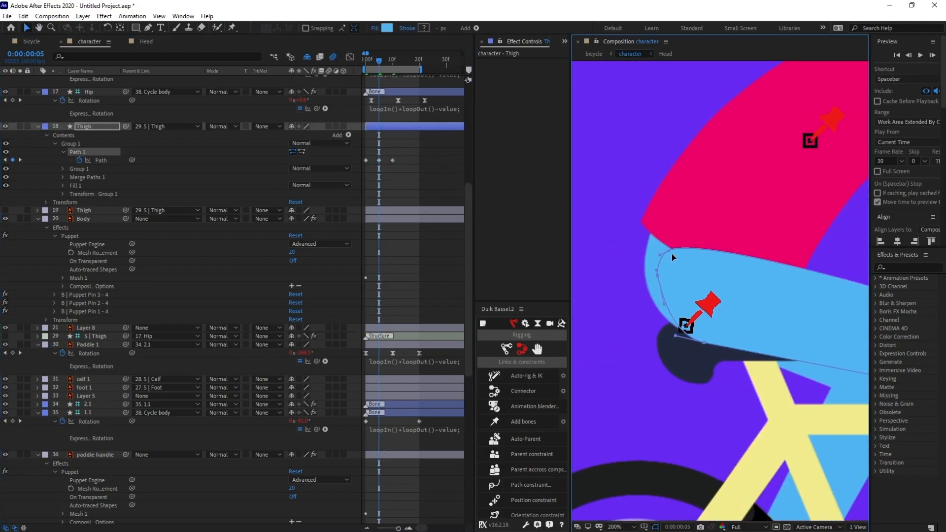
Step: Reshape the hip end of the Thigh path at frame 10 by moving its two hip-side points toward the body's outline
key(Page_Down)
key(Page_Down)
key(Page_Down)
key(Page_Down)
key(Page_Down)
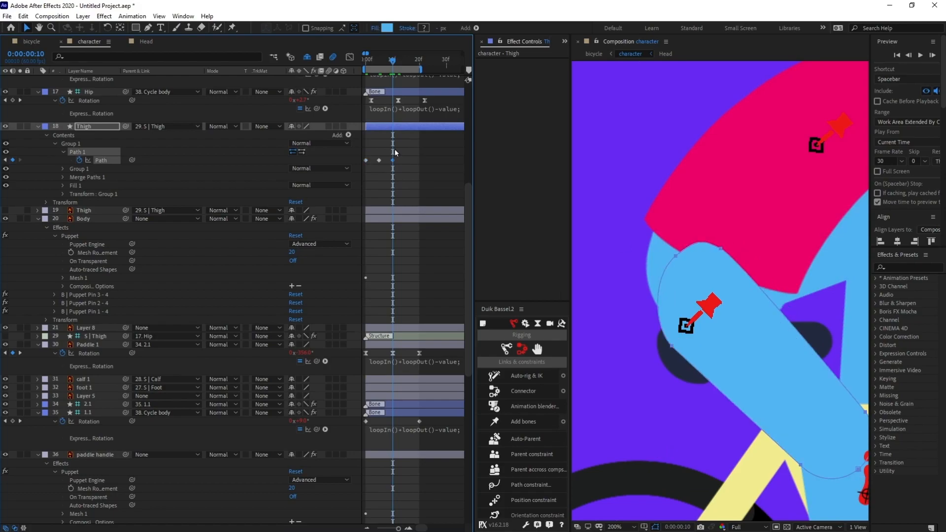
drag(671, 346, 665, 314)
drag(675, 255, 669, 250)
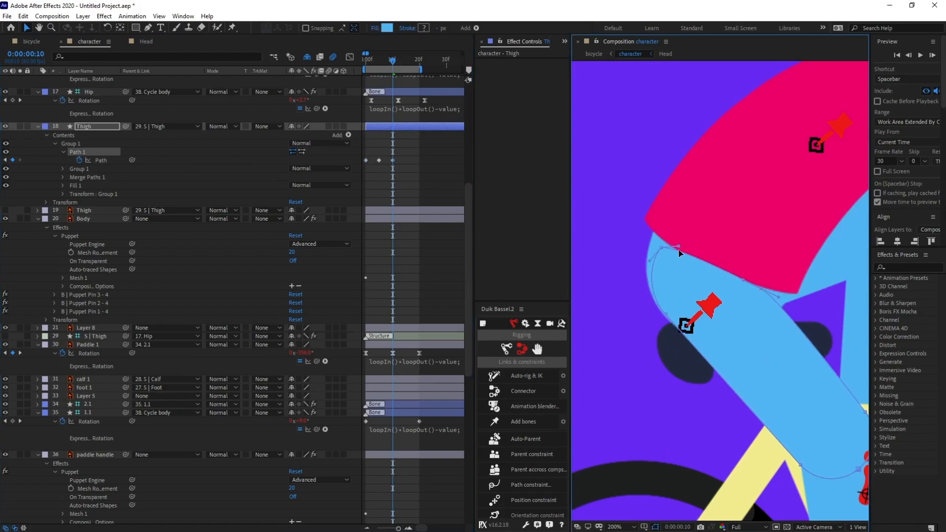
Step: Copy the Thigh's Path keyframes, paste them from frame 10 to 20, time-reverse the pasted ones and play back the motion
scroll(697, 252, down, 1)
drag(399, 153, 363, 166)
key(ctrl+c)
key(ctrl+v)
right_click(393, 160)
mouse_move(473, 289)
click(542, 379)
right_click(399, 158)
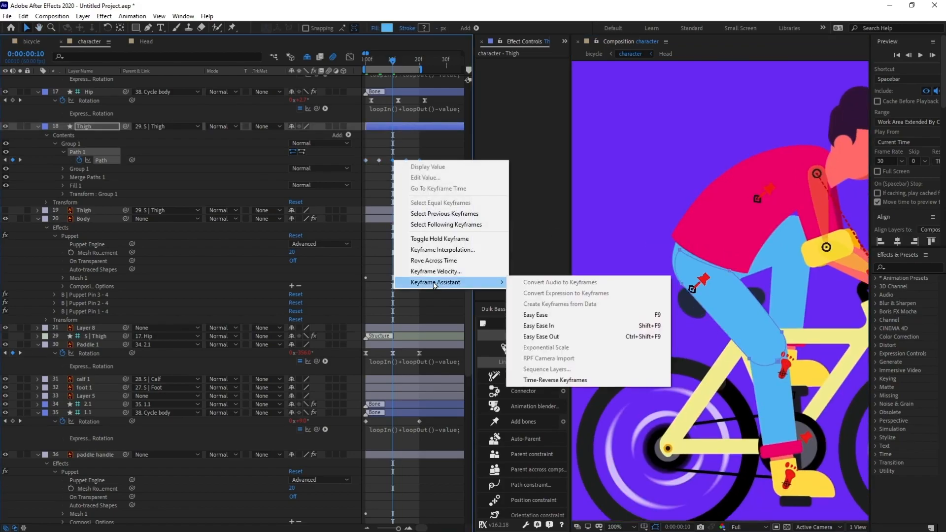
click(542, 378)
drag(392, 60, 365, 61)
scroll(709, 209, down, 1)
key(space)
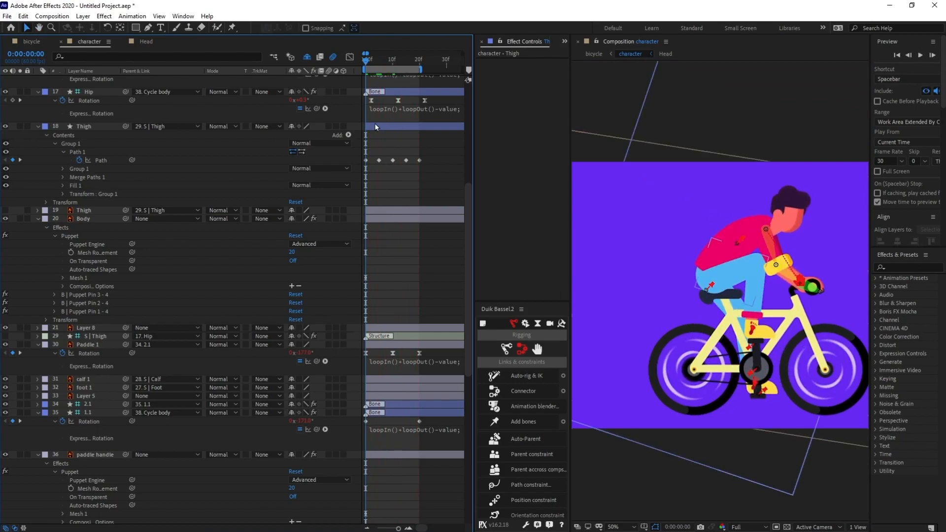
Step: Reshape the hip end of the Thigh path at frame 8 by moving its upper point to the shirt's lower edge
key(equal)
key(equal)
key(equal)
click(406, 60)
key(period)
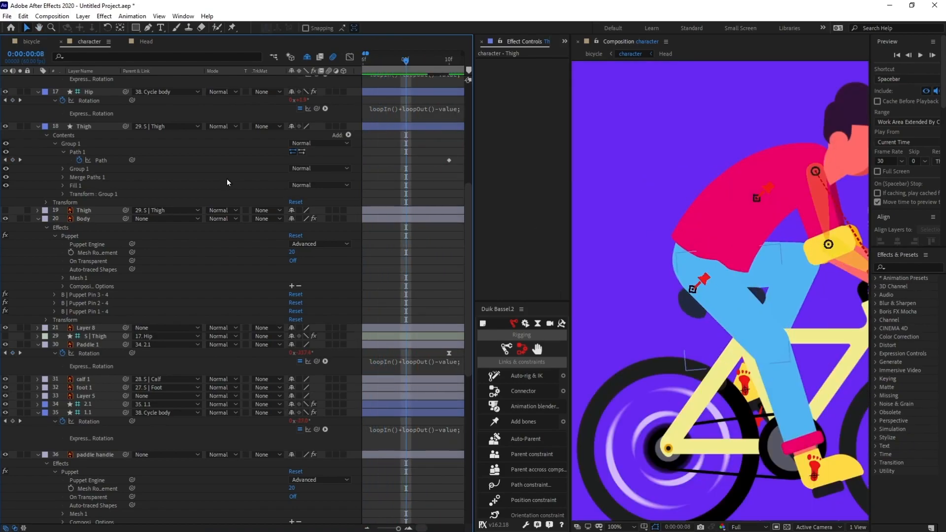
click(78, 152)
click(710, 274)
key(period)
drag(730, 270, 717, 274)
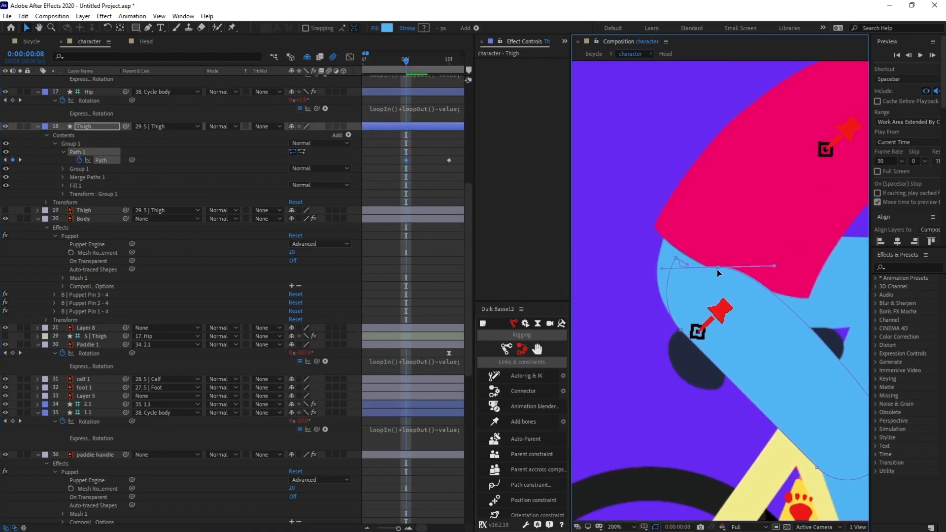
Step: Adjust the upper point of the Thigh path at frame 12 to the shirt's lower edge and play back the pedalling
key(comma)
key(comma)
key(minus)
key(minus)
key(minus)
drag(392, 60, 406, 60)
key(period)
key(period)
drag(742, 288, 733, 288)
key(comma)
key(comma)
key(space)
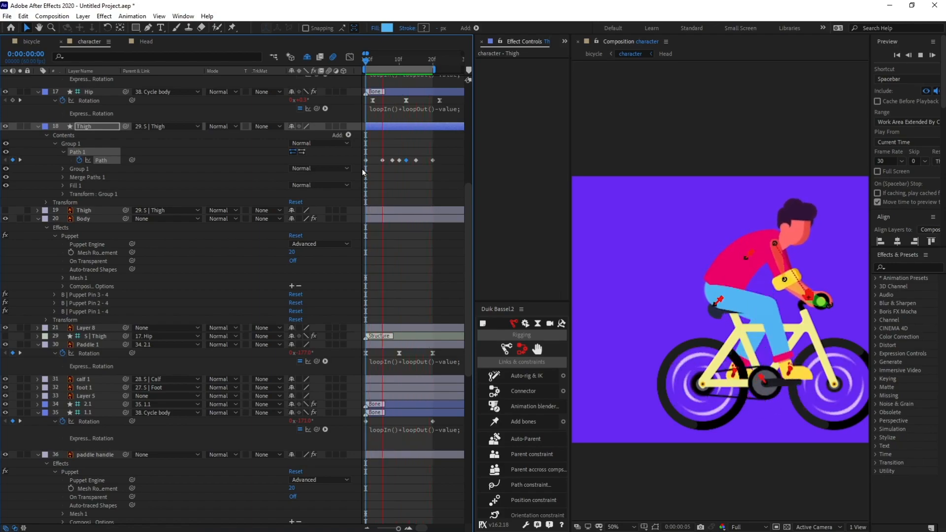
key(space)
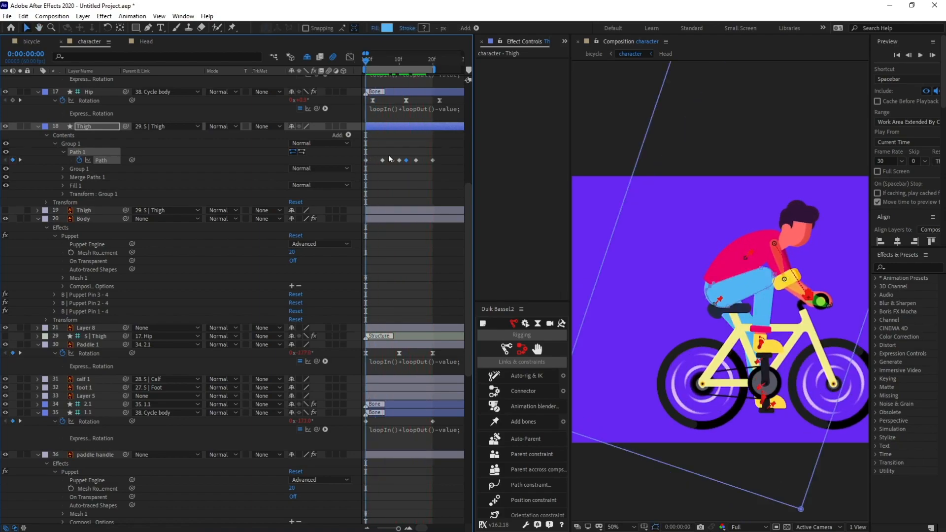
Step: Enable Time Remapping on the character layer in the bicycle composition and go to the pedalling loop's end at frame 20
click(49, 42)
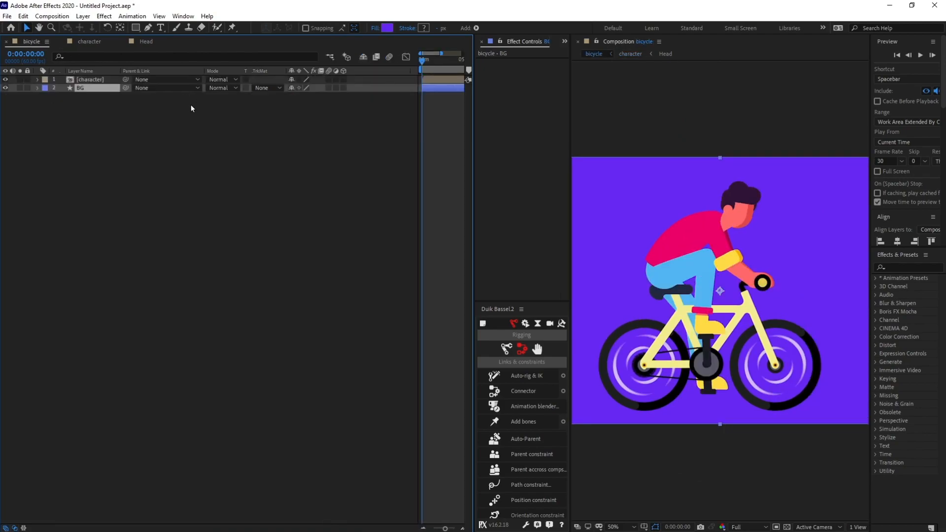
right_click(93, 80)
mouse_move(120, 133)
click(266, 138)
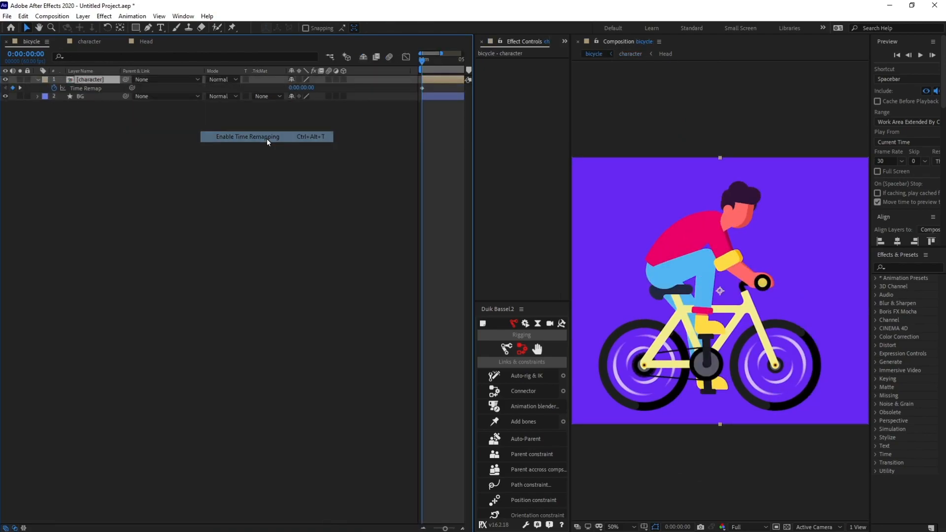
double_click(106, 83)
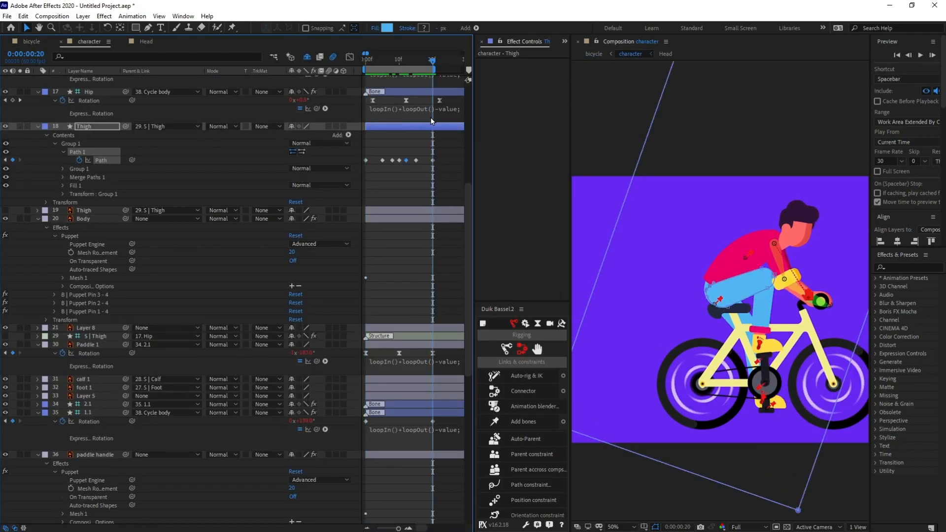
click(36, 41)
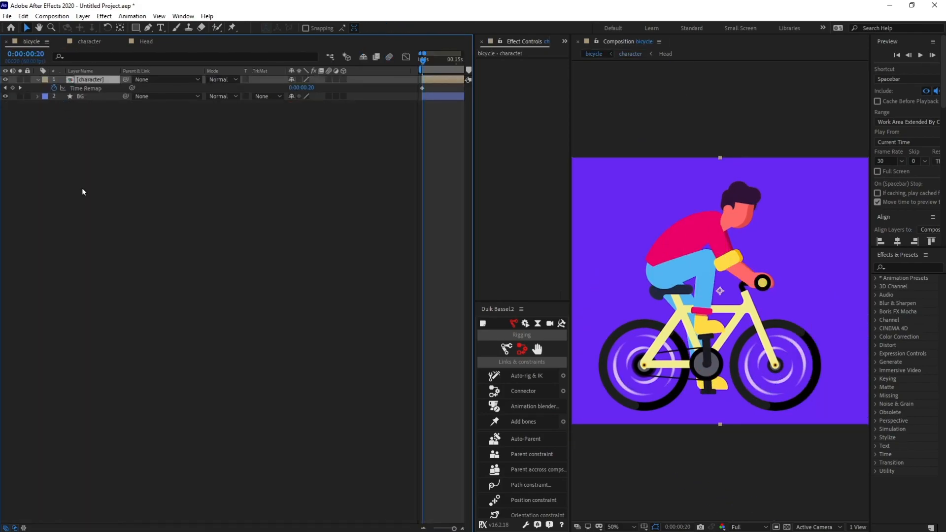
Step: Keyframe the character layer's Time Remap at frame 20 and apply the loopIn()+loopOut()-value; expression copied from the Hip's Rotation
click(86, 43)
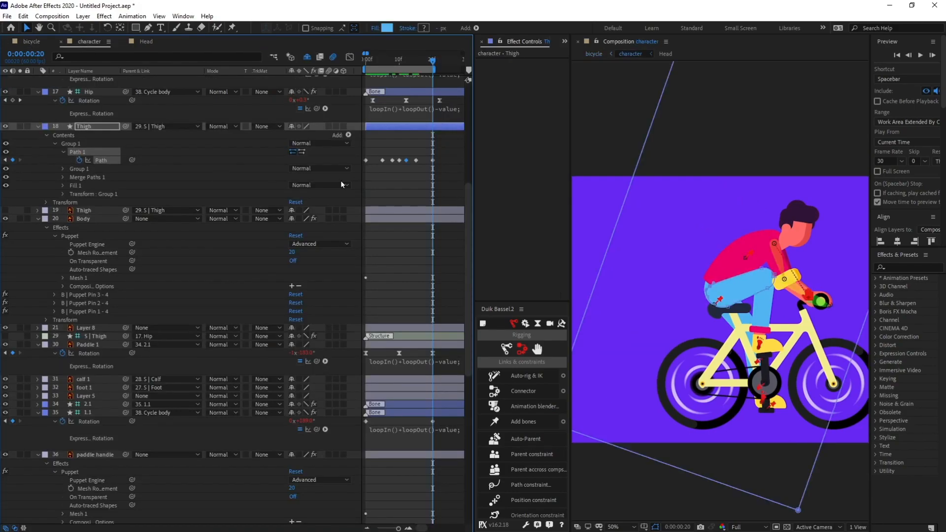
click(413, 119)
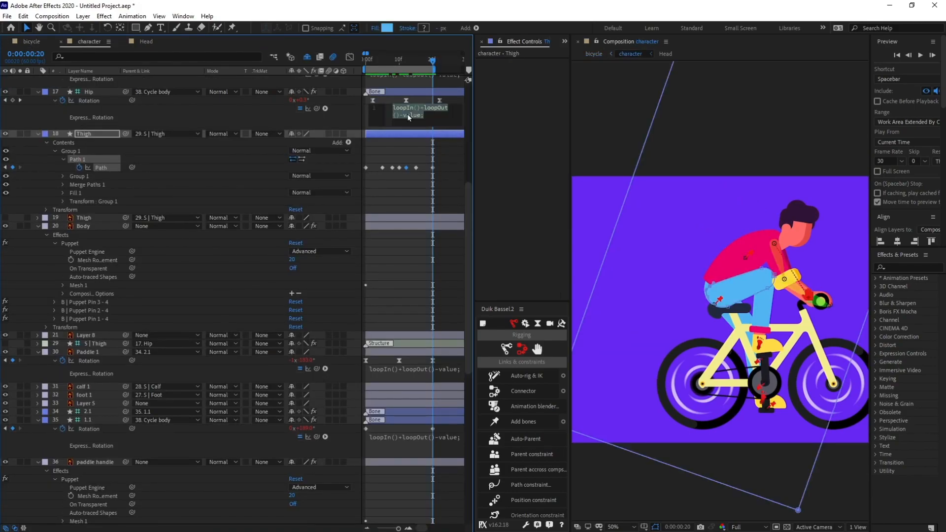
click(38, 43)
click(247, 268)
key(minus)
key(minus)
key(minus)
key(minus)
drag(448, 88, 469, 104)
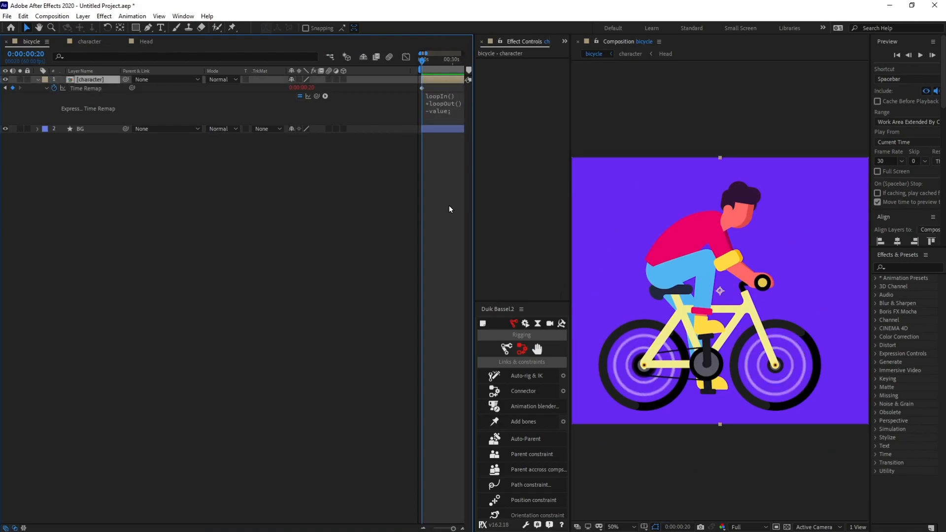
Step: Play the bicycle composition from the first frame to check the looping character animation
drag(477, 119, 545, 125)
key(minus)
key(minus)
key(minus)
key(minus)
key(minus)
key(Home)
key(space)
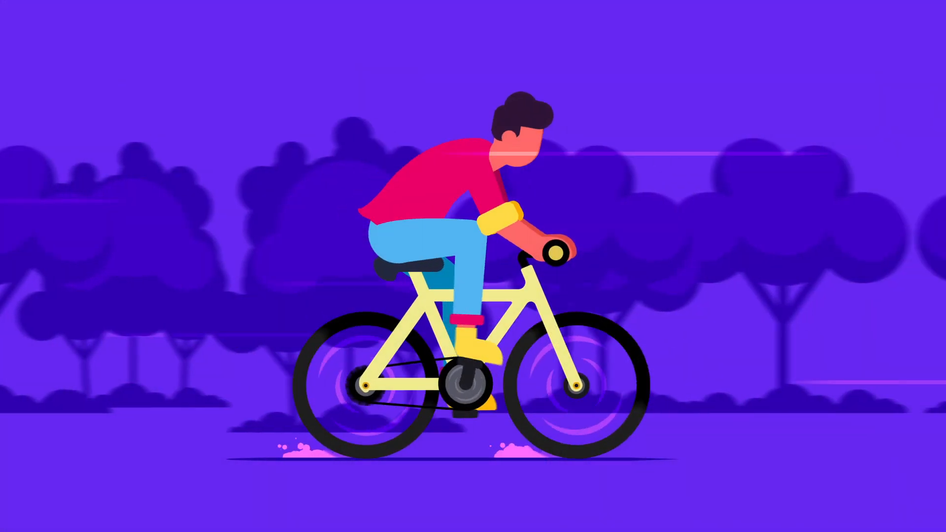